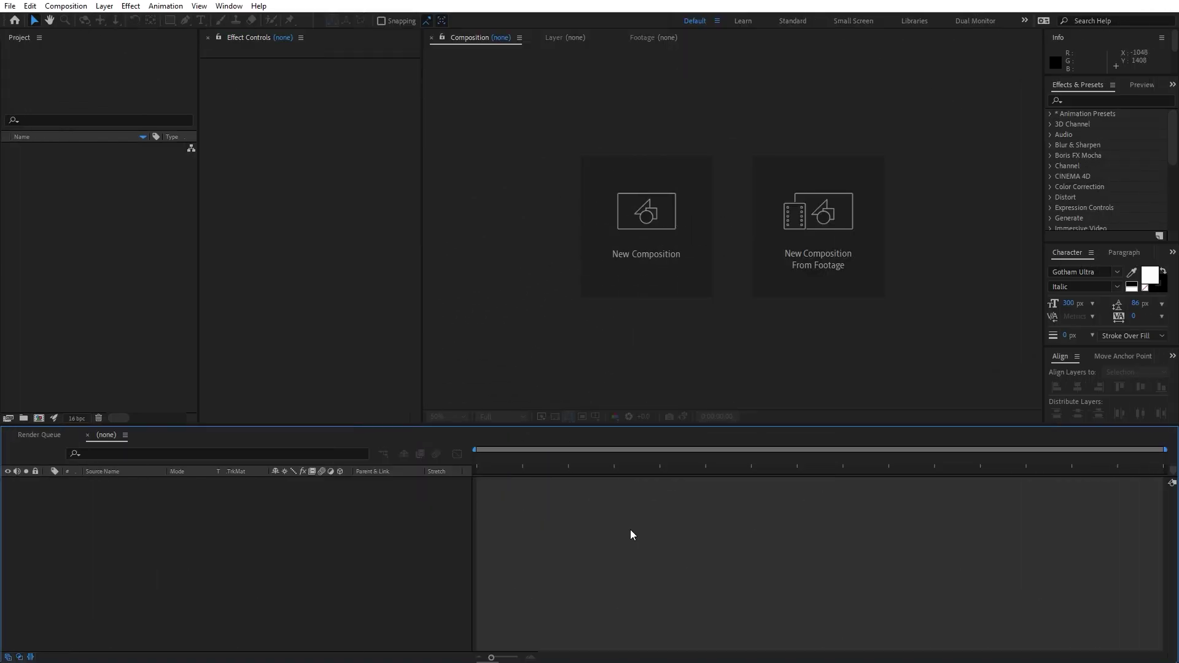
- Make a new composition named Main at 1920×1080, 30 fps, 30 seconds, black background
left_click(66, 5)
left_click(76, 20)
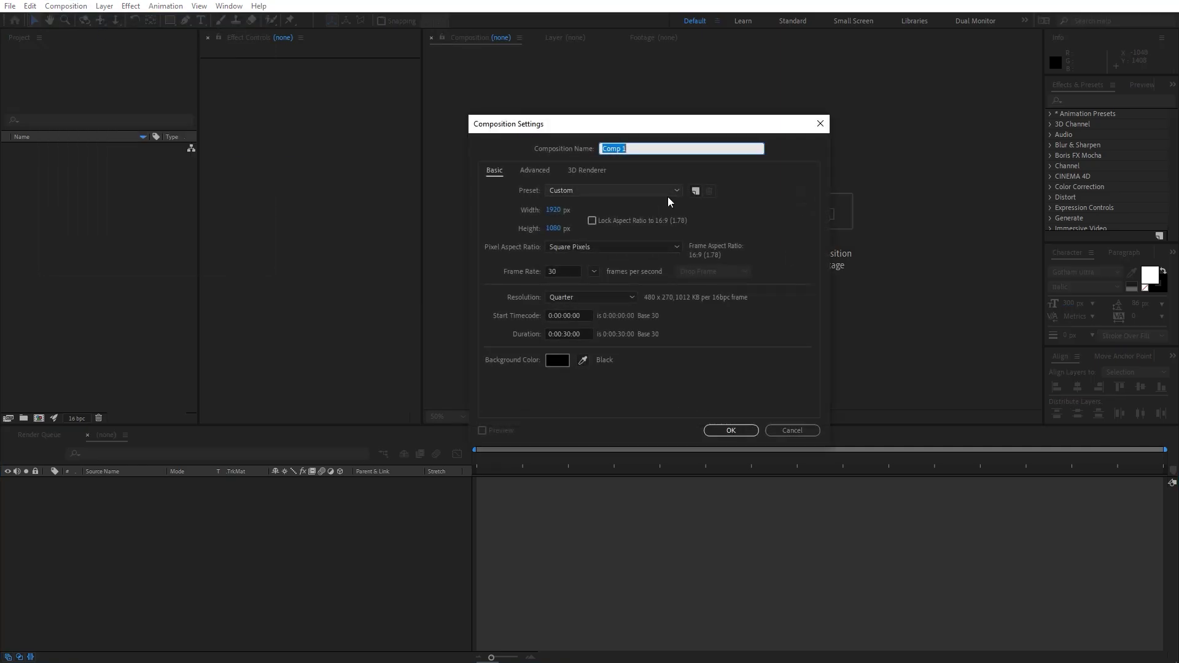
type("Main")
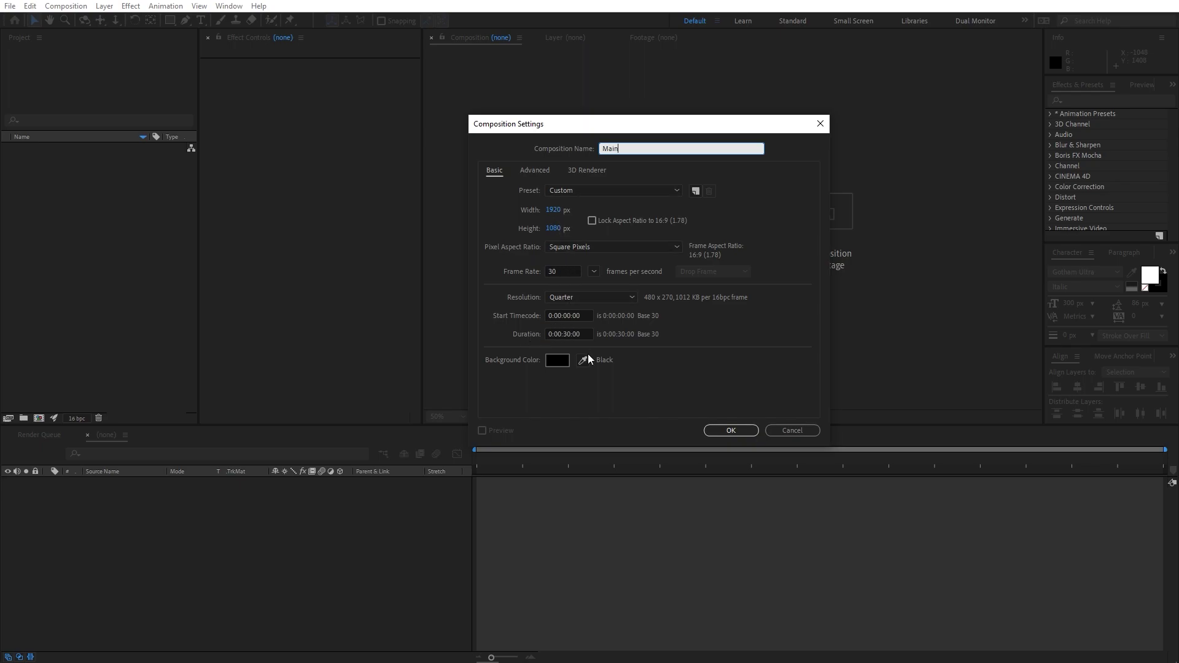
left_click(728, 429)
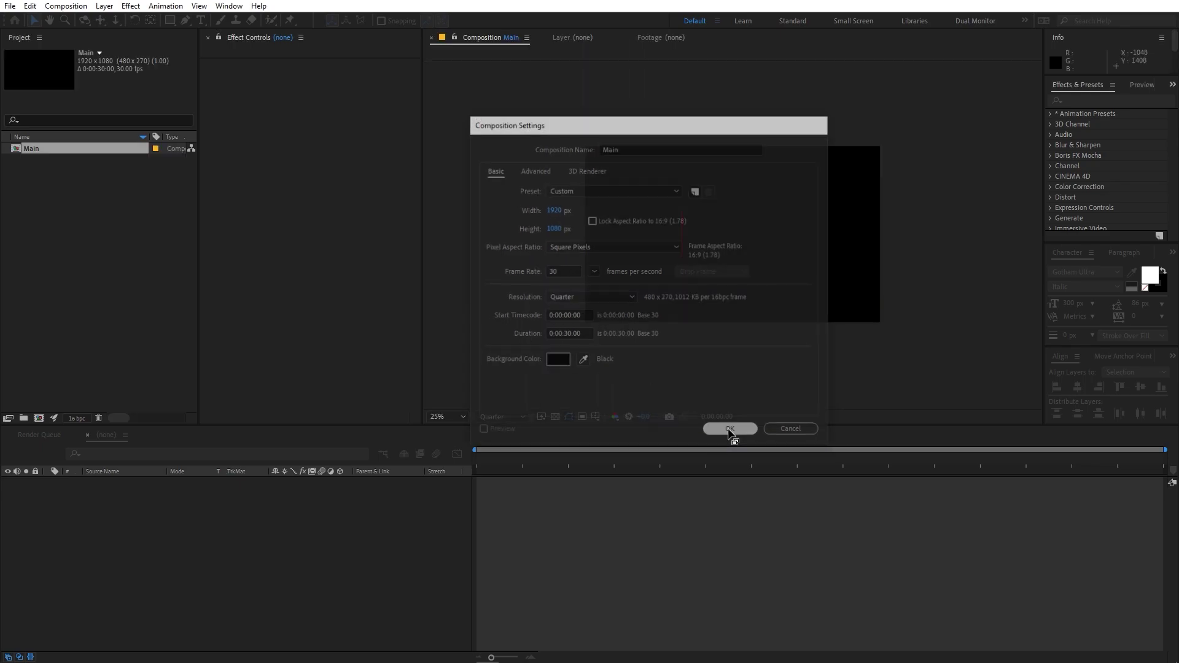
scroll(684, 324, "up", 2)
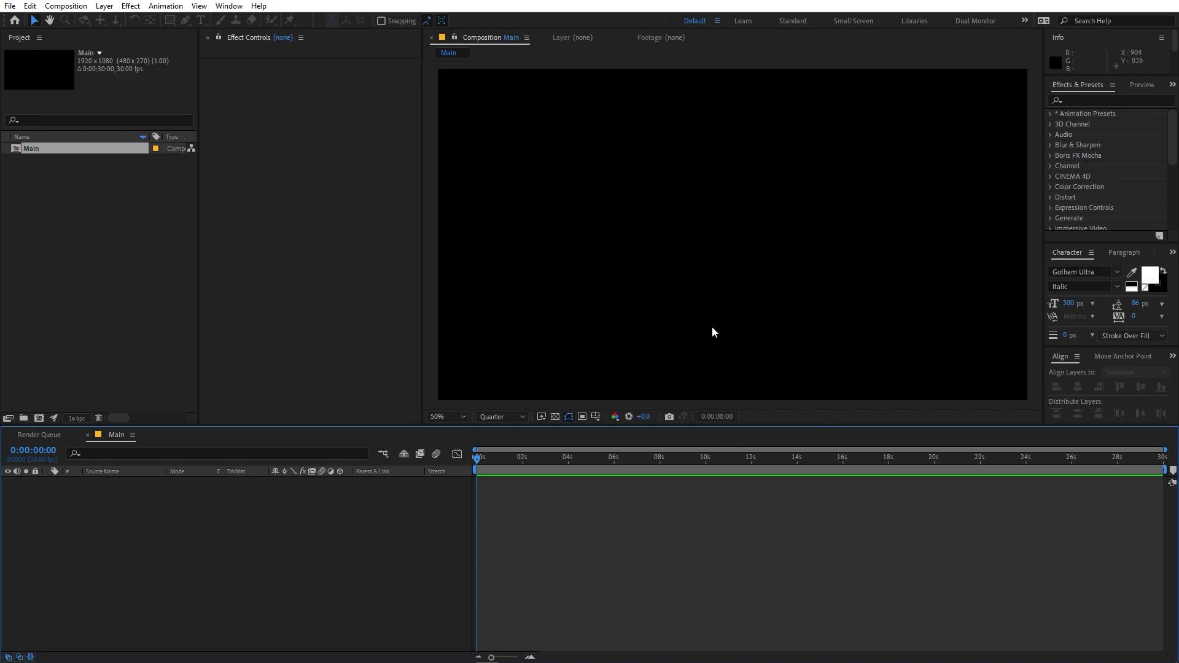
left_click(48, 301)
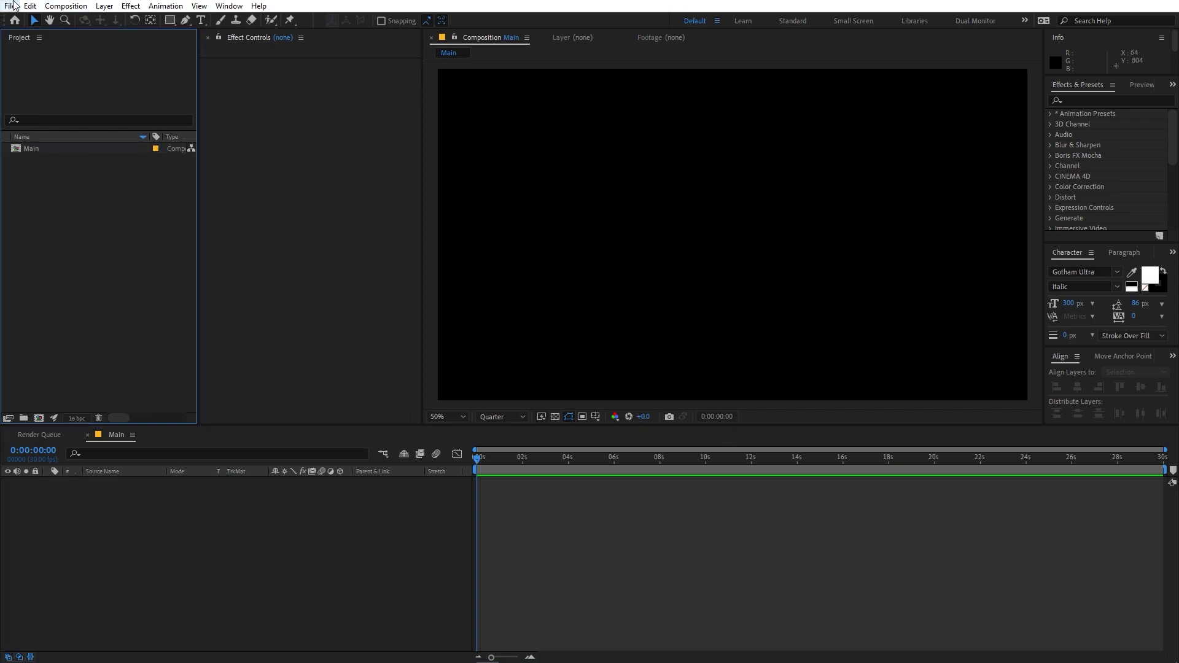
- Create a 500×500 composition called Letter and view it at 100%
left_click(75, 6)
left_click(82, 21)
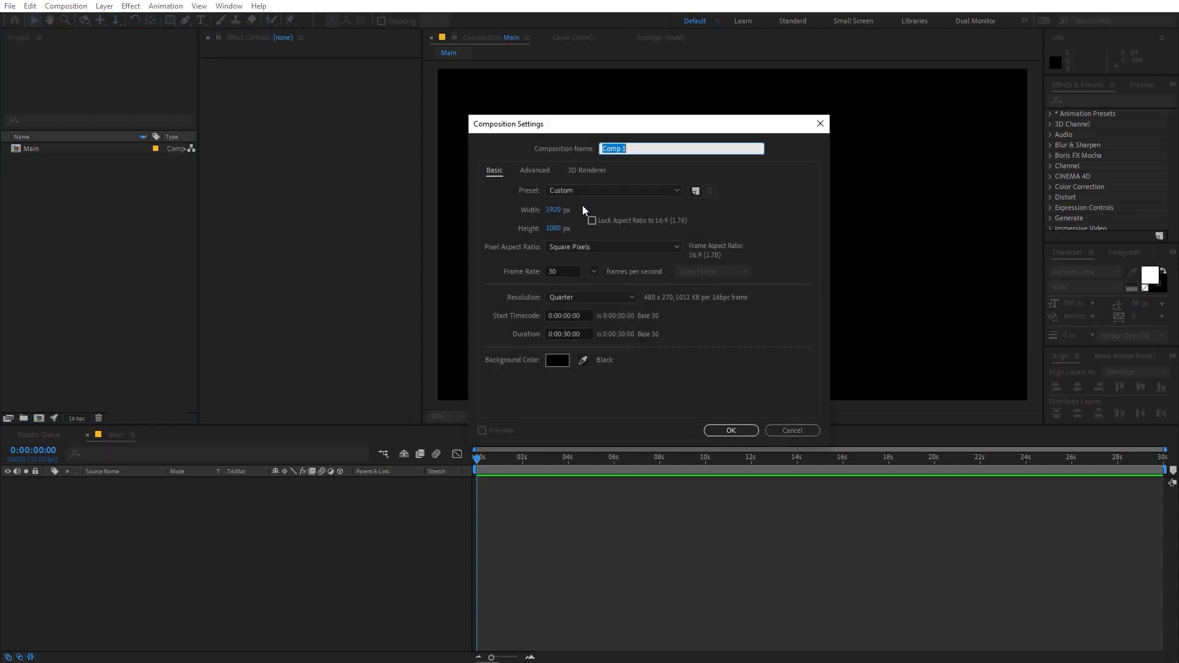
type("Letter")
left_click(551, 210)
type("500")
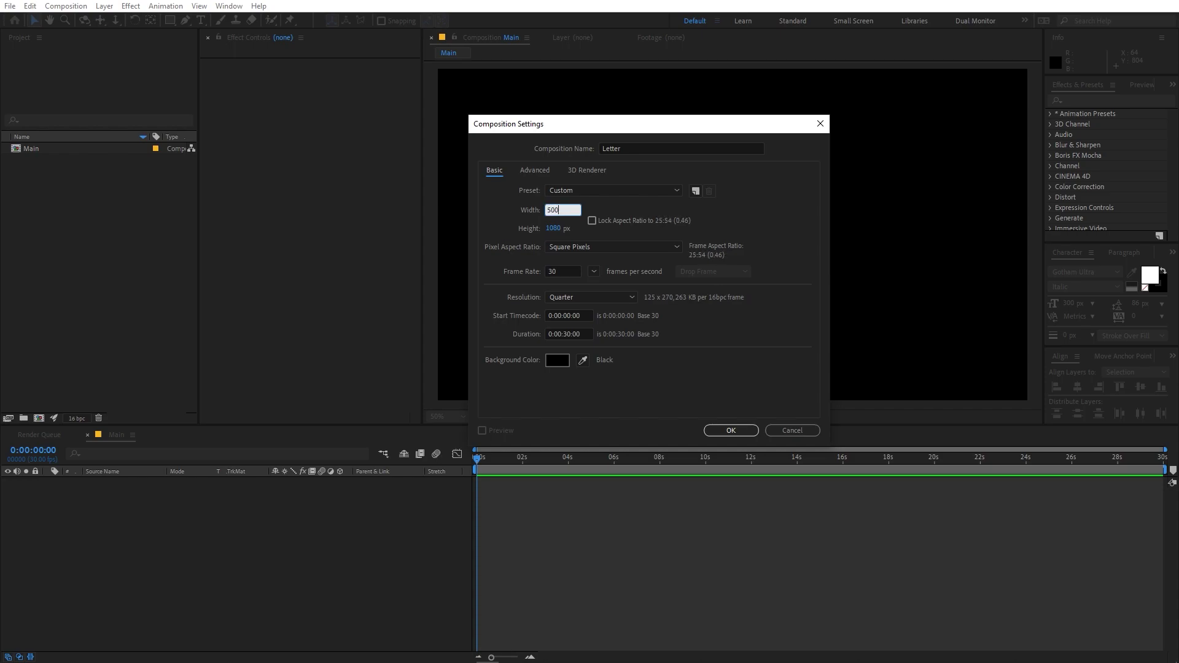
key("Tab")
type("500")
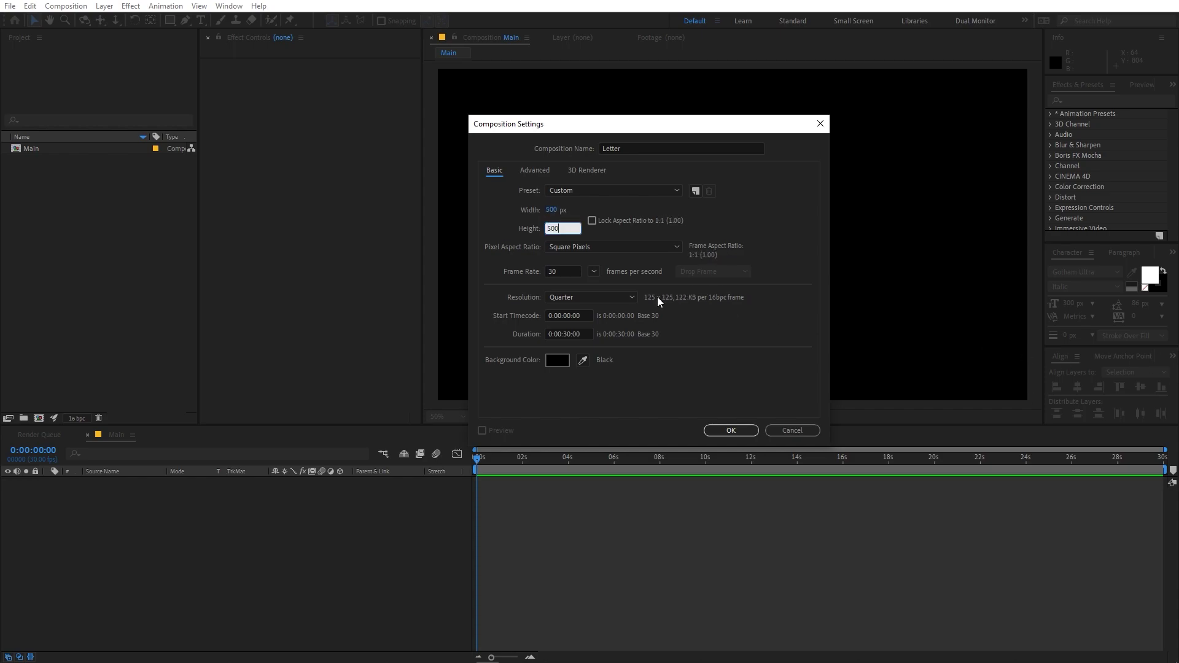
left_click(742, 431)
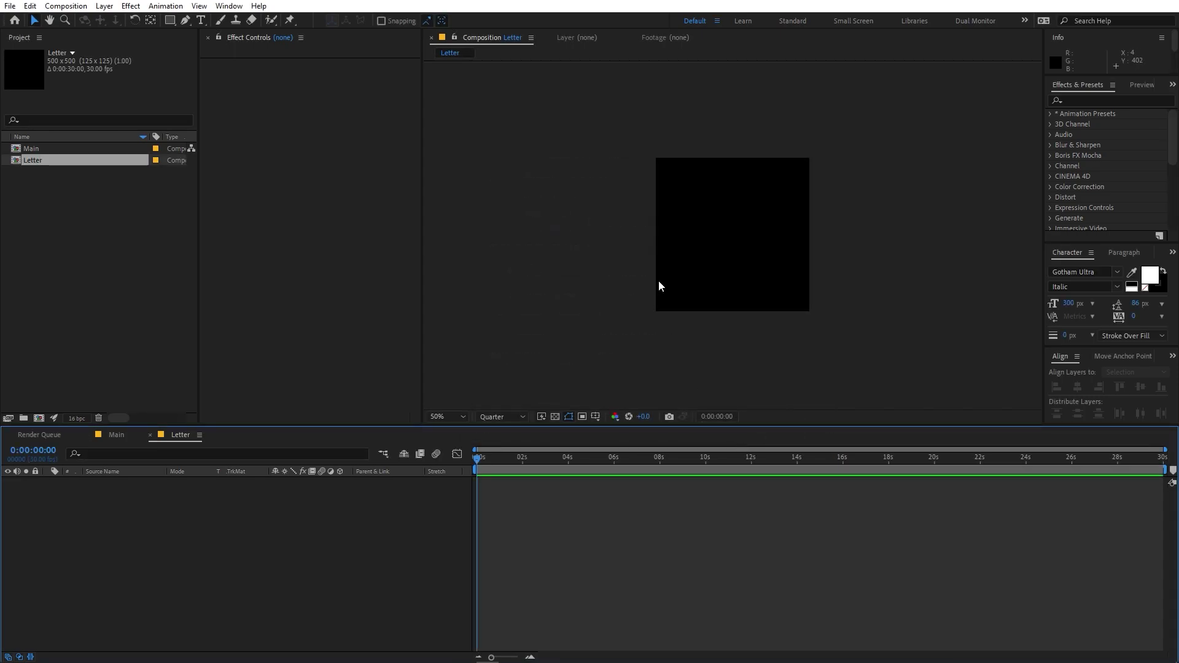
key("slash")
left_click(163, 308)
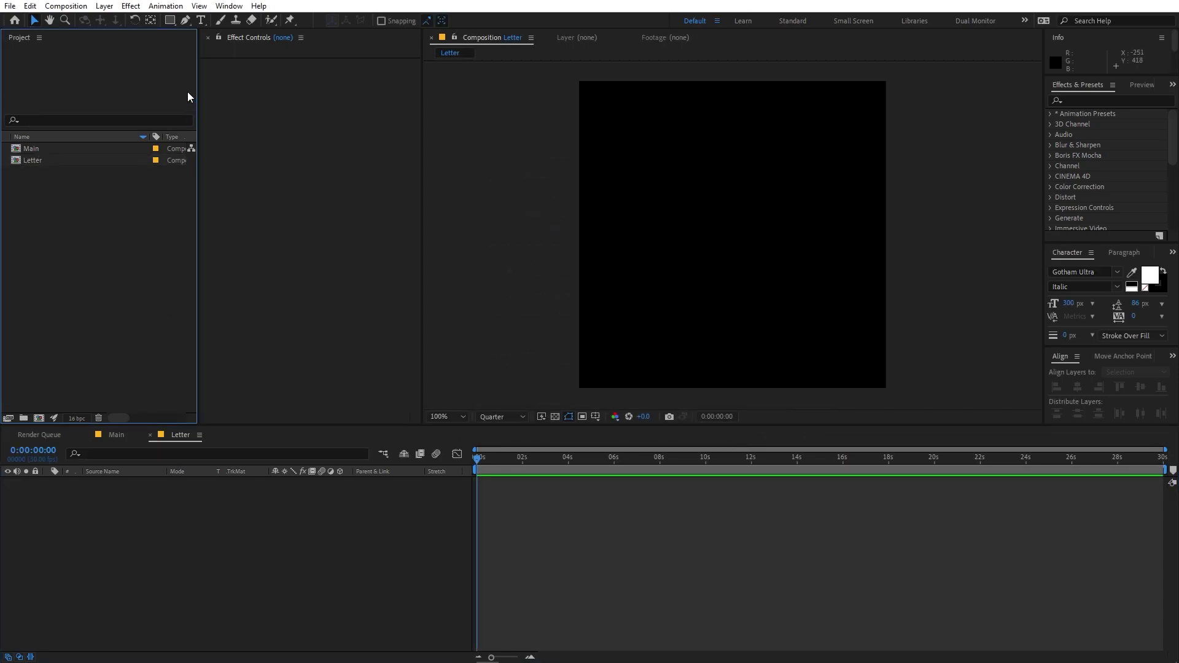
- Type a white italic H and align it to the centre of the Letter comp
left_click(201, 21)
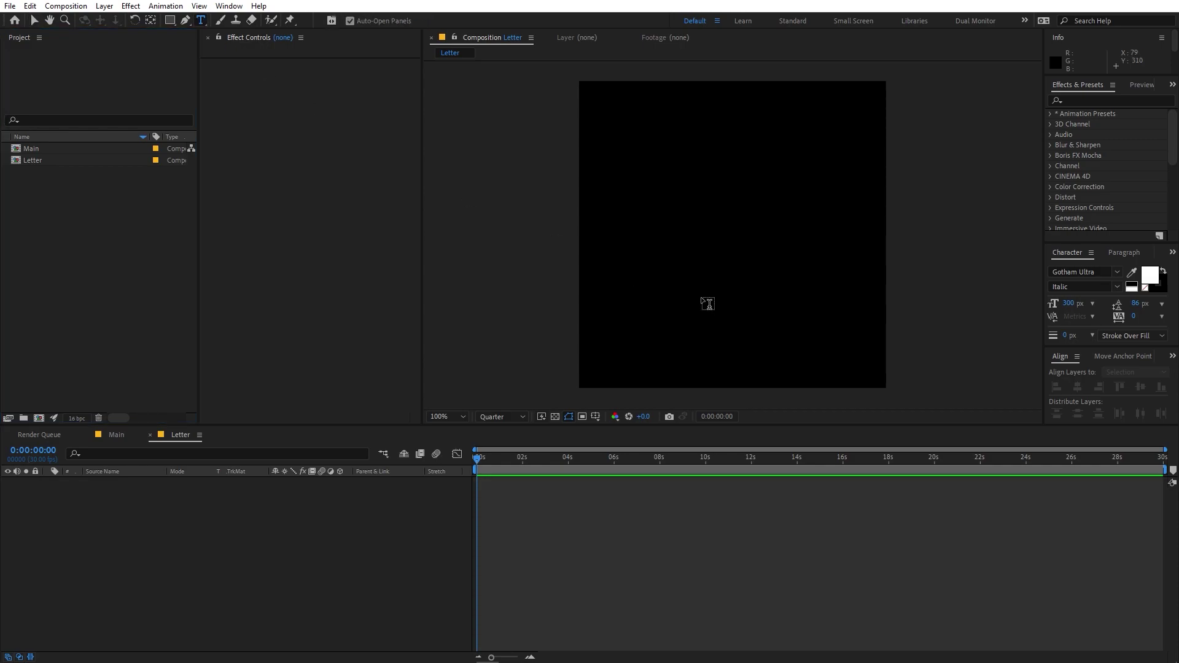
left_click(684, 208)
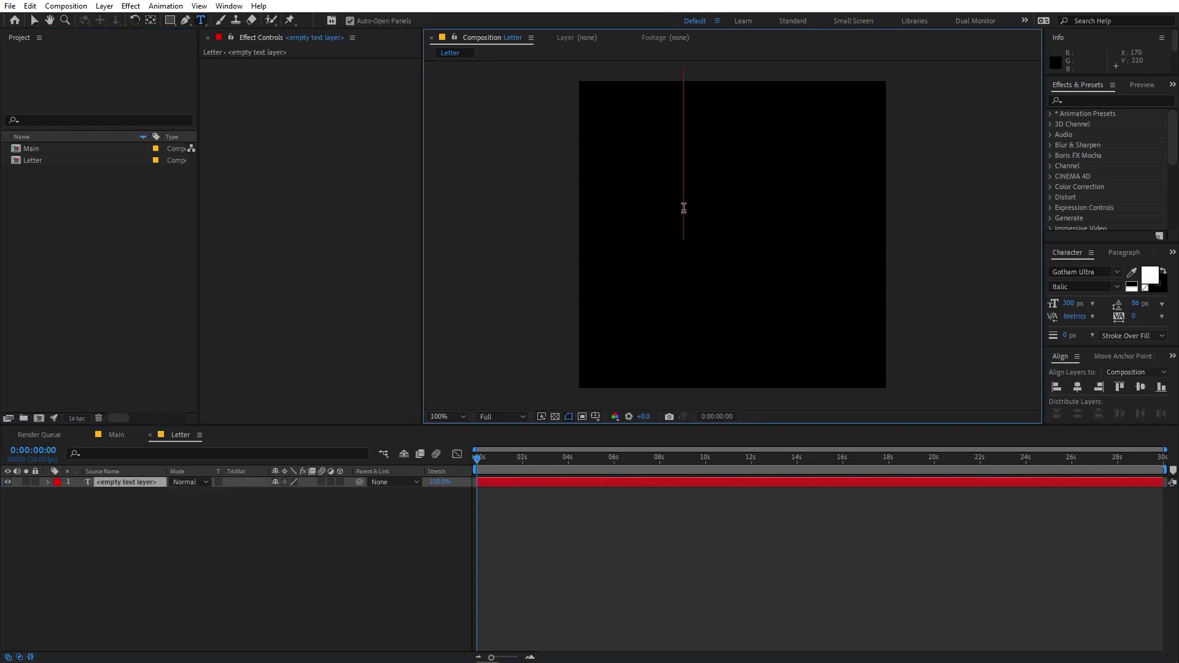
type("H")
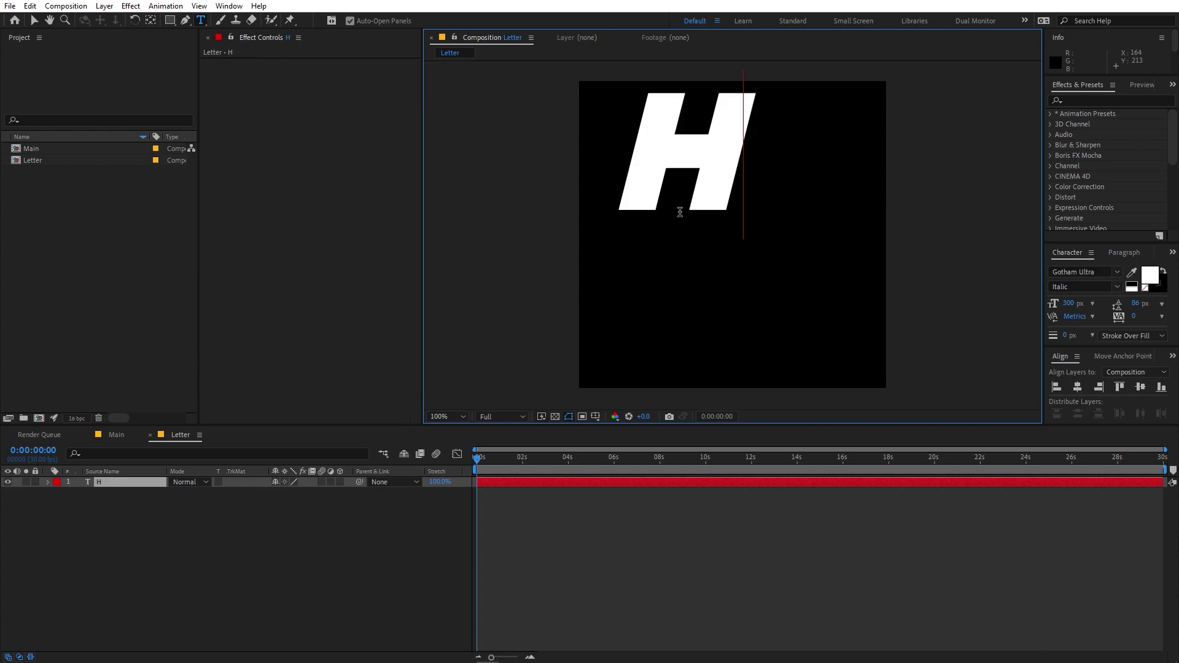
left_click(35, 21)
left_click_drag(688, 153, 711, 225)
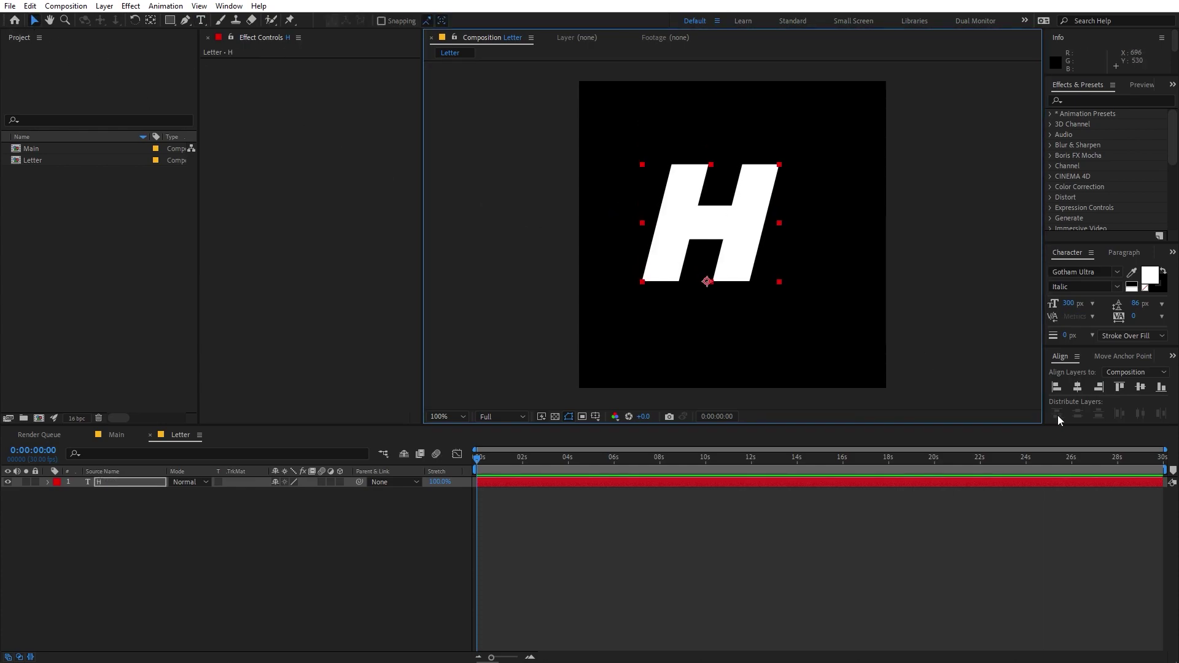
left_click(1077, 387)
left_click(1139, 388)
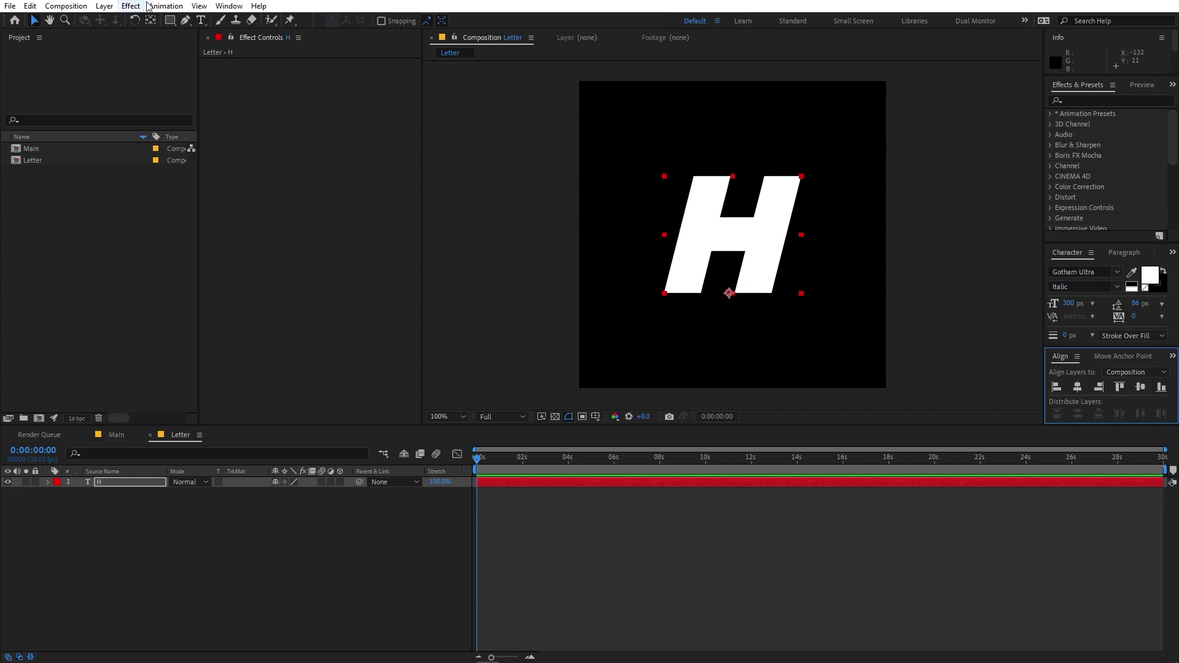
- Centre the H layer's anchor point on the letter with the Pan Behind tool
left_click(229, 5)
left_click(514, 415)
left_click(106, 484)
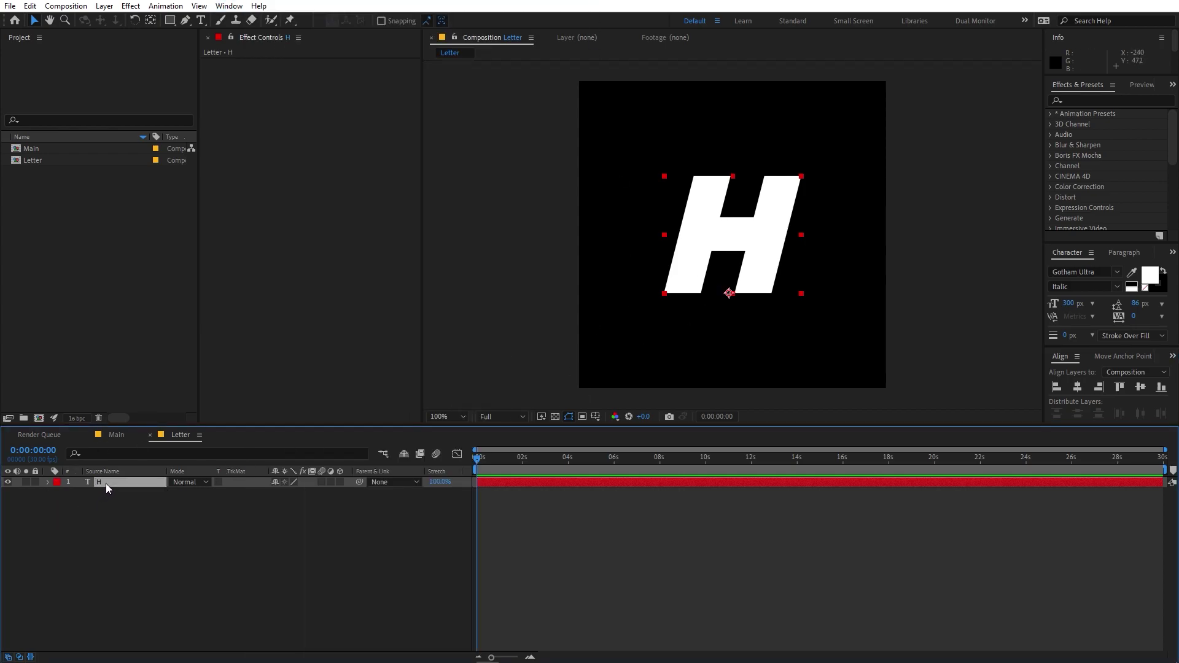
left_click(151, 23)
key("ctrl+alt+Home")
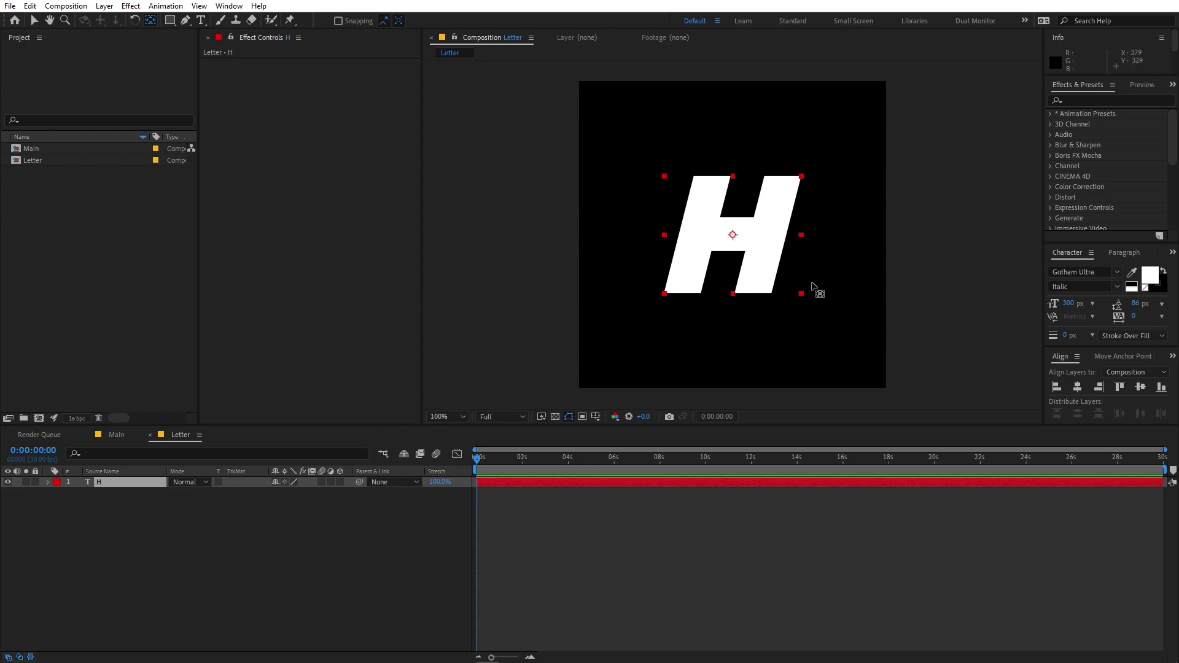
left_click(124, 499)
left_click(118, 483)
- Scale the H up to 174% and turn on the transparency grid
key("s")
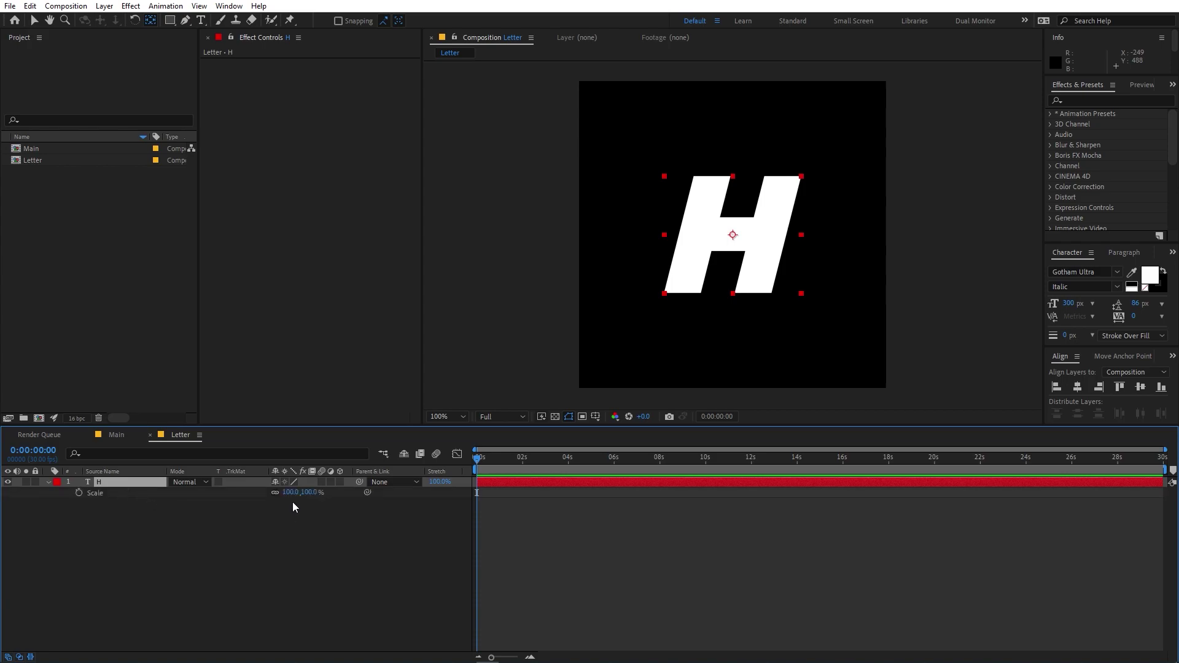
left_click_drag(290, 492, 335, 491)
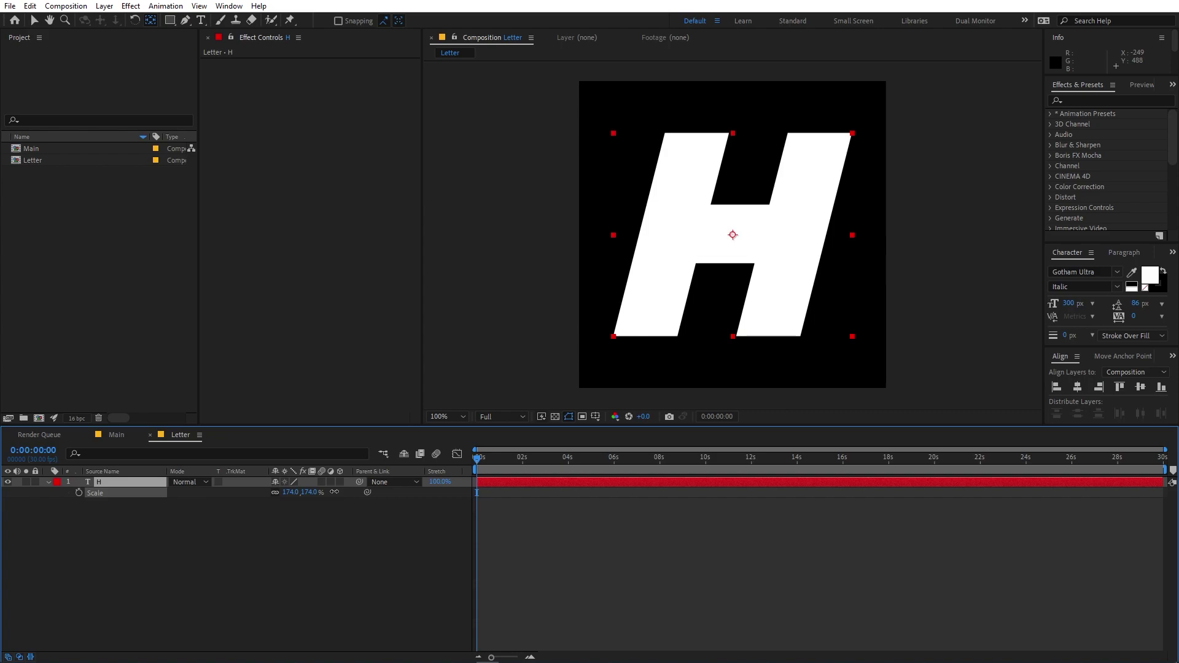
left_click(48, 482)
left_click(343, 521)
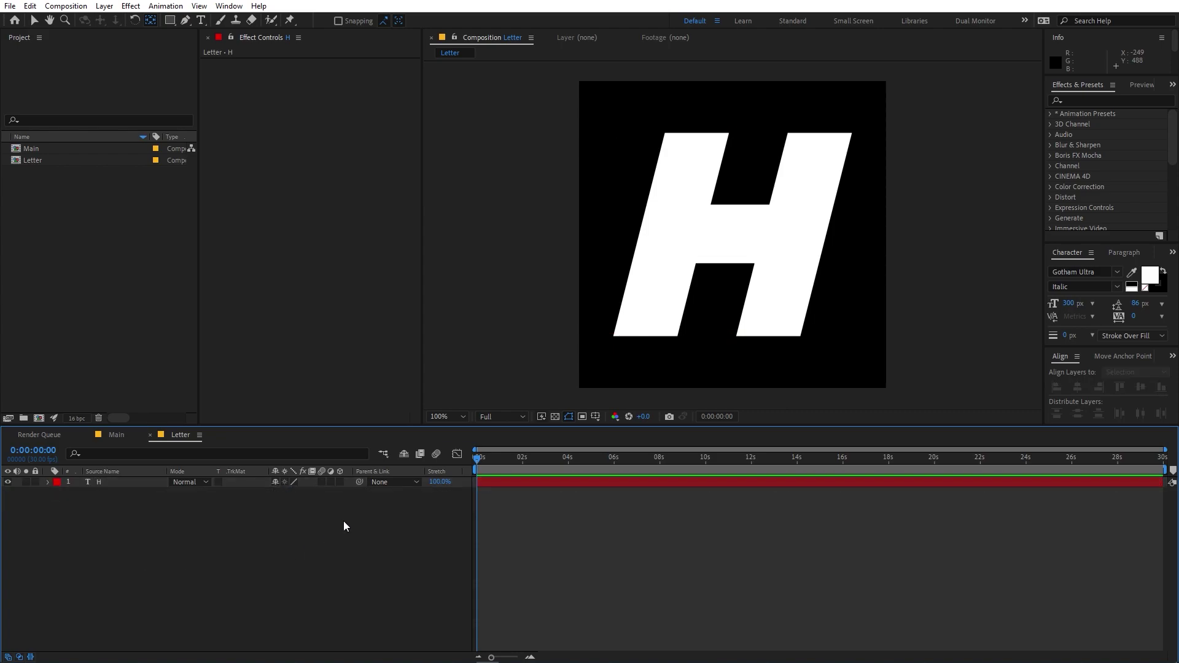
left_click(555, 417)
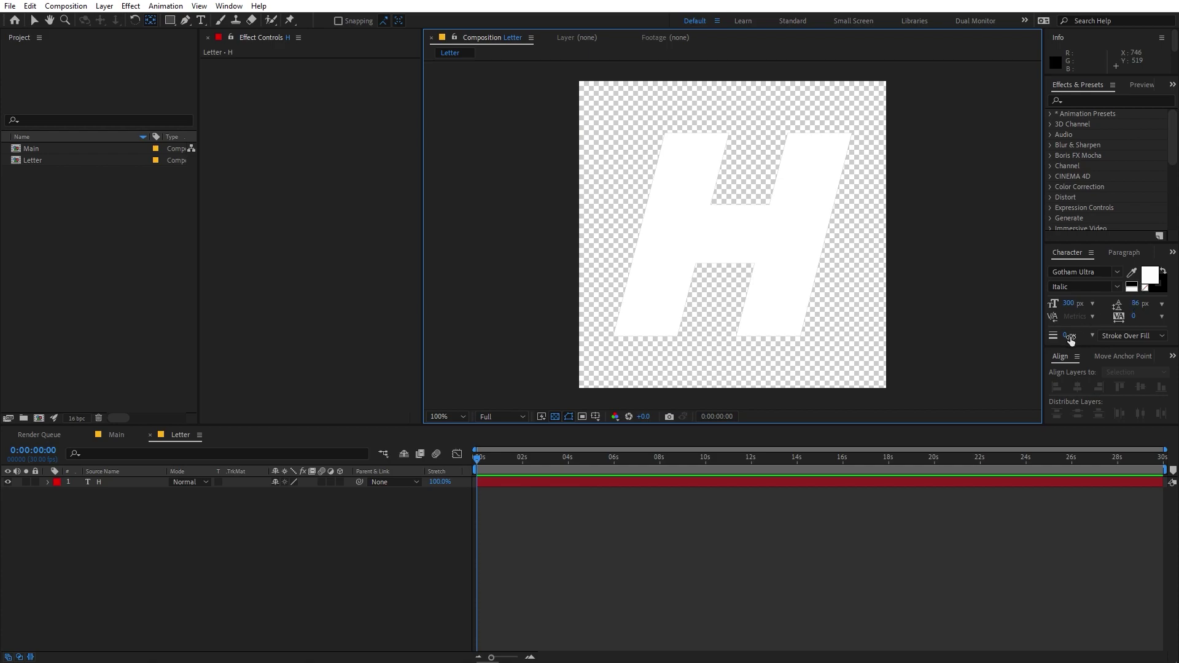
- Add a thin black stroke to the H, adjusting its width in the Character panel
key("ctrl+a")
left_click_drag(1071, 335, 1074, 334)
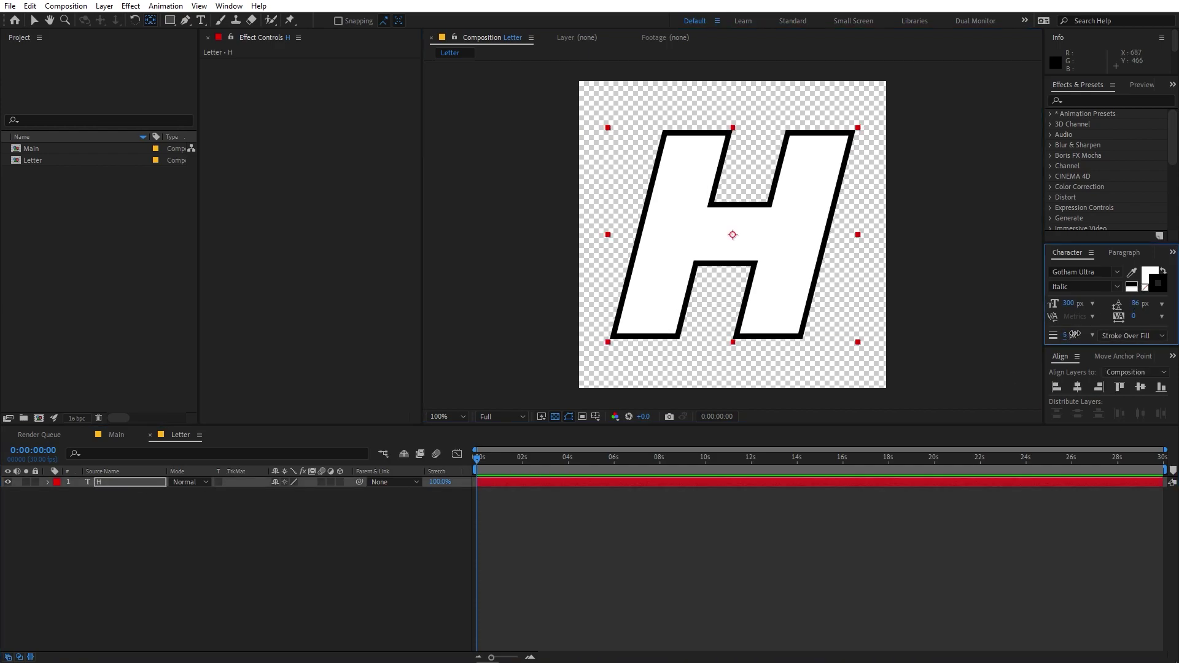
left_click(1067, 336)
type("2")
key("Return")
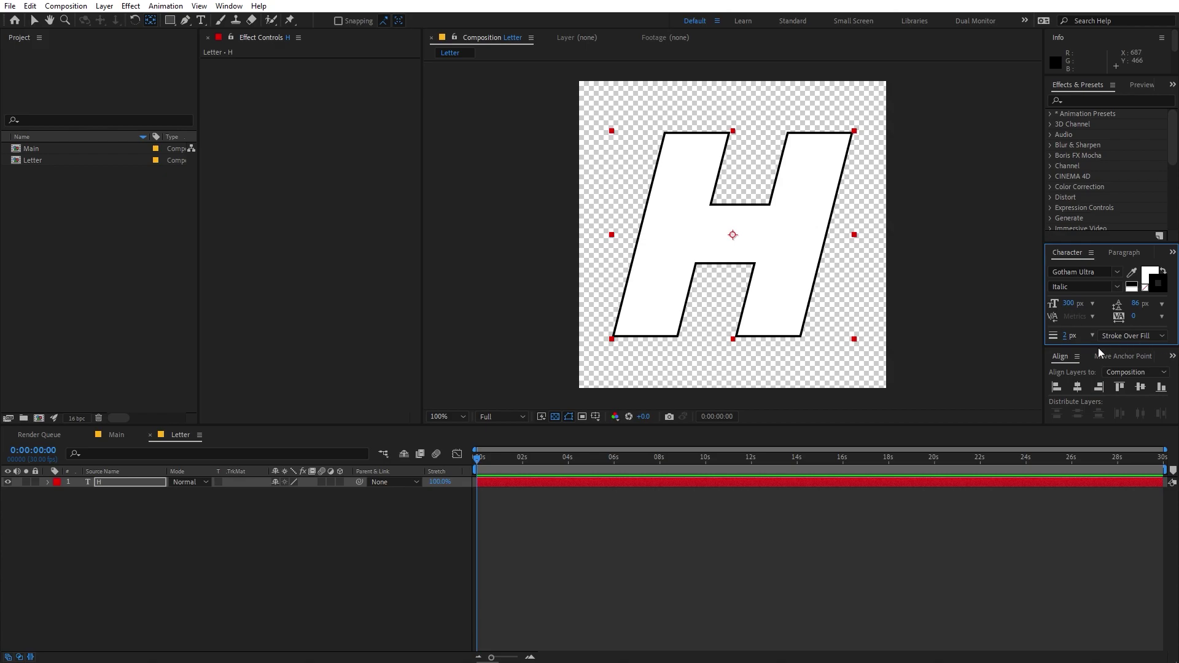
left_click(1069, 335)
type("4")
key("Return")
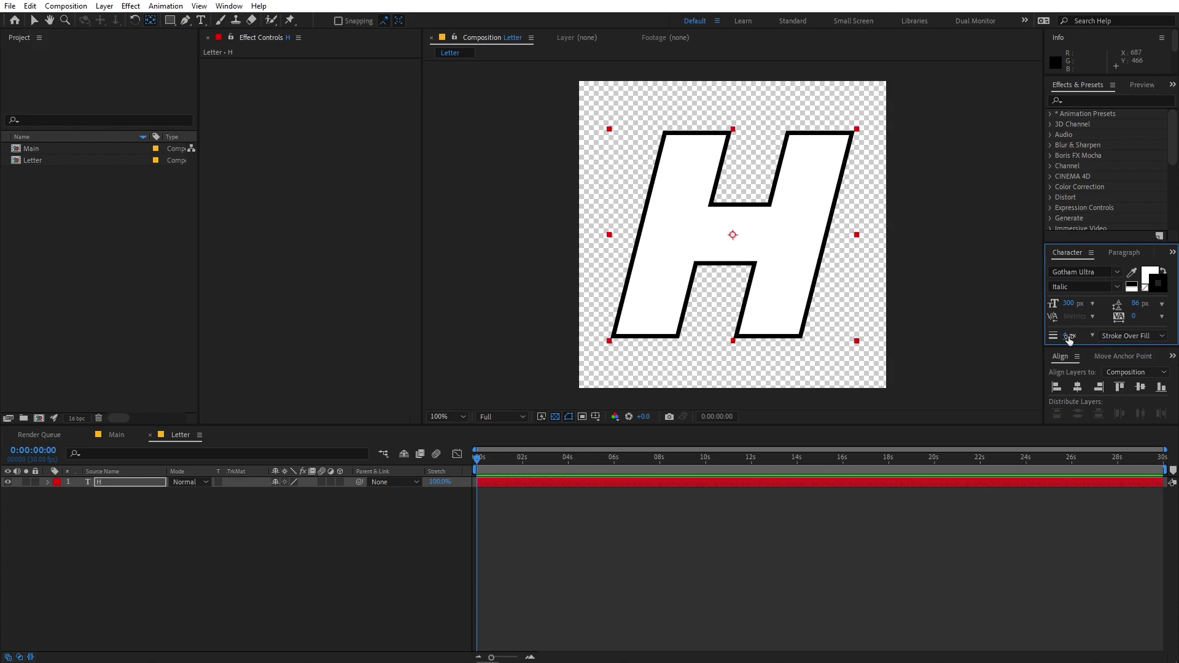
- Deselect the H and return to the Main composition
left_click(710, 596)
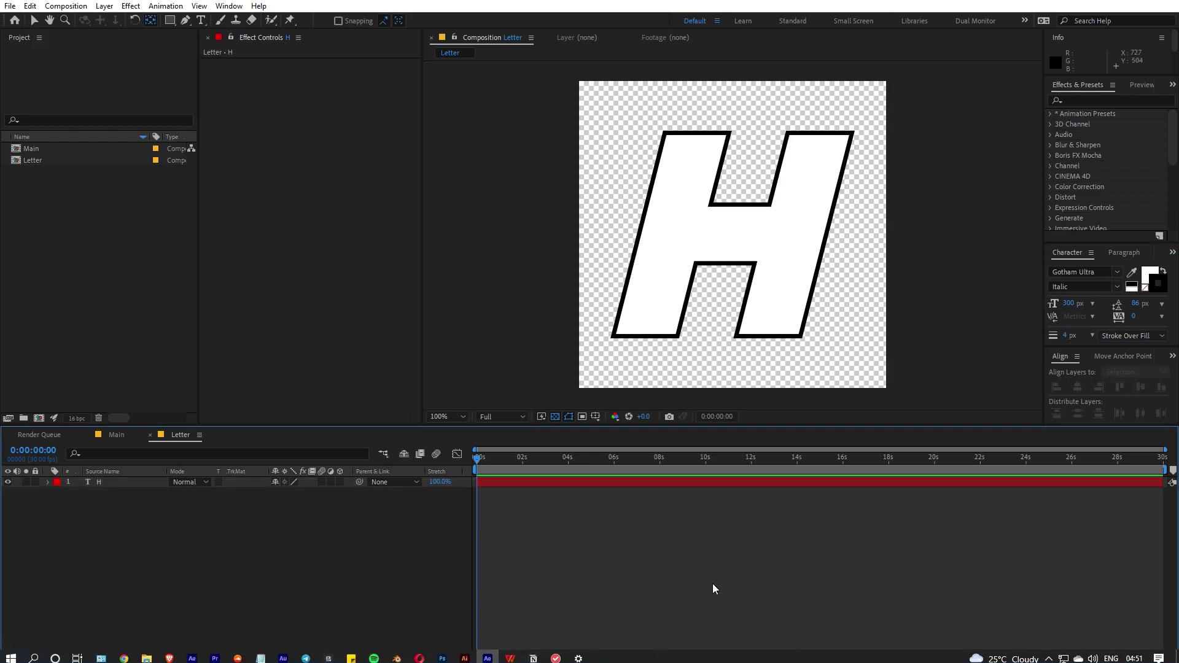
left_click(665, 233)
left_click(564, 506)
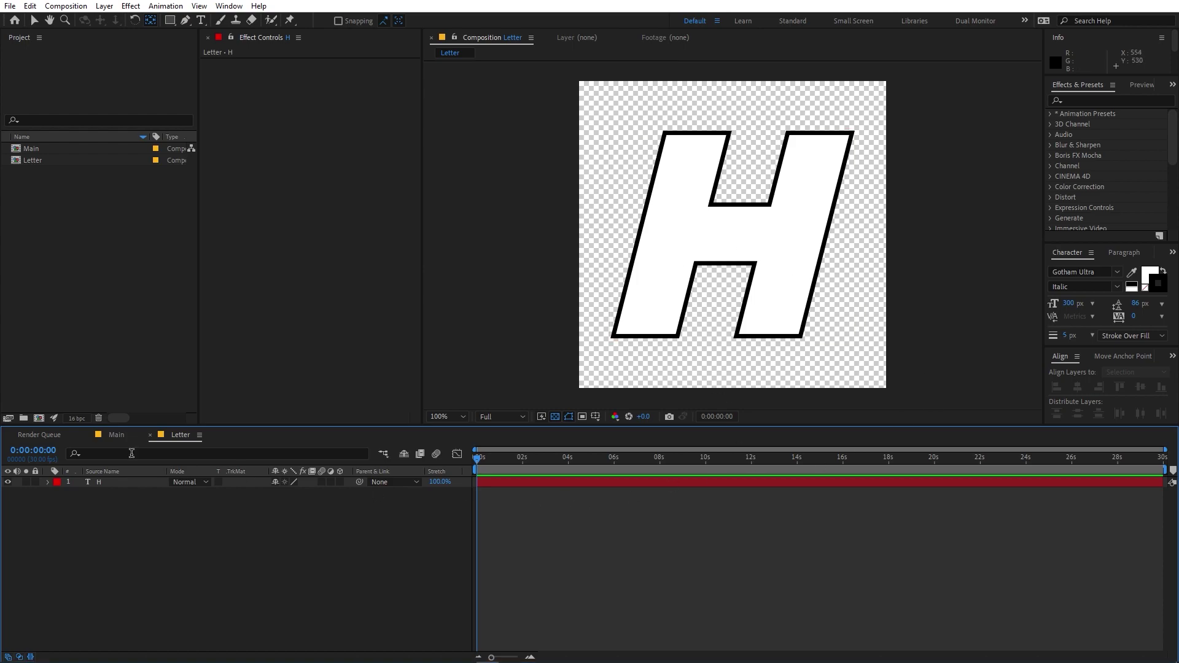
left_click(116, 435)
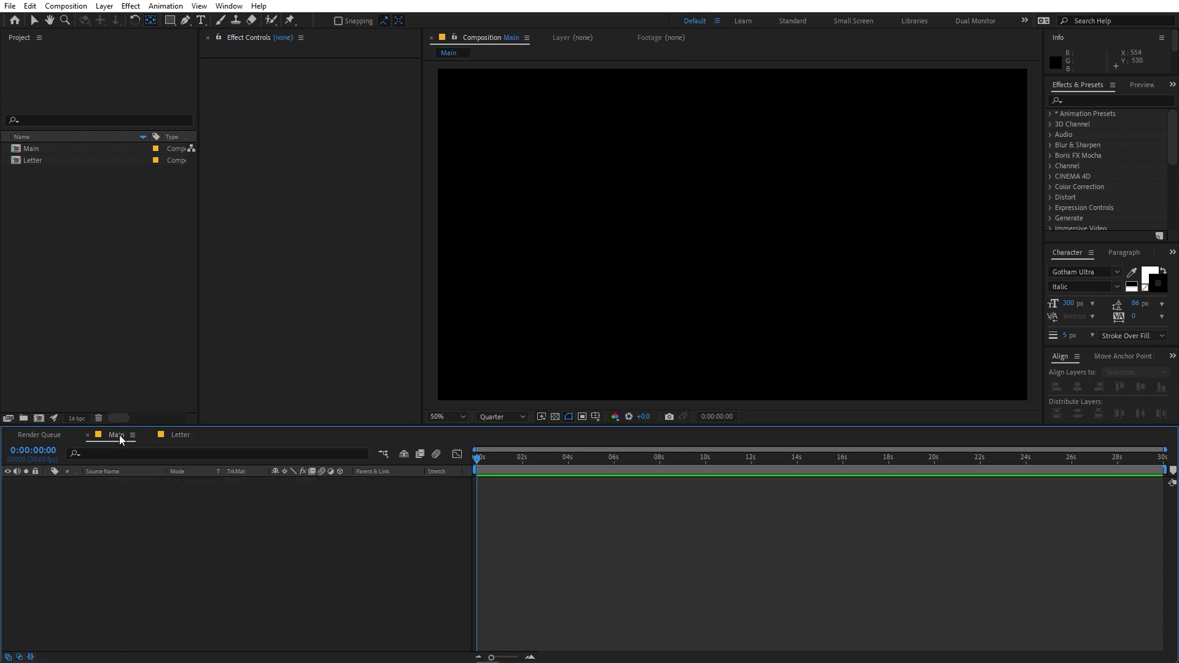
- Add a full-frame deep blue solid to Main and pick the Letter comp in the project
right_click(142, 591)
mouse_move(204, 441)
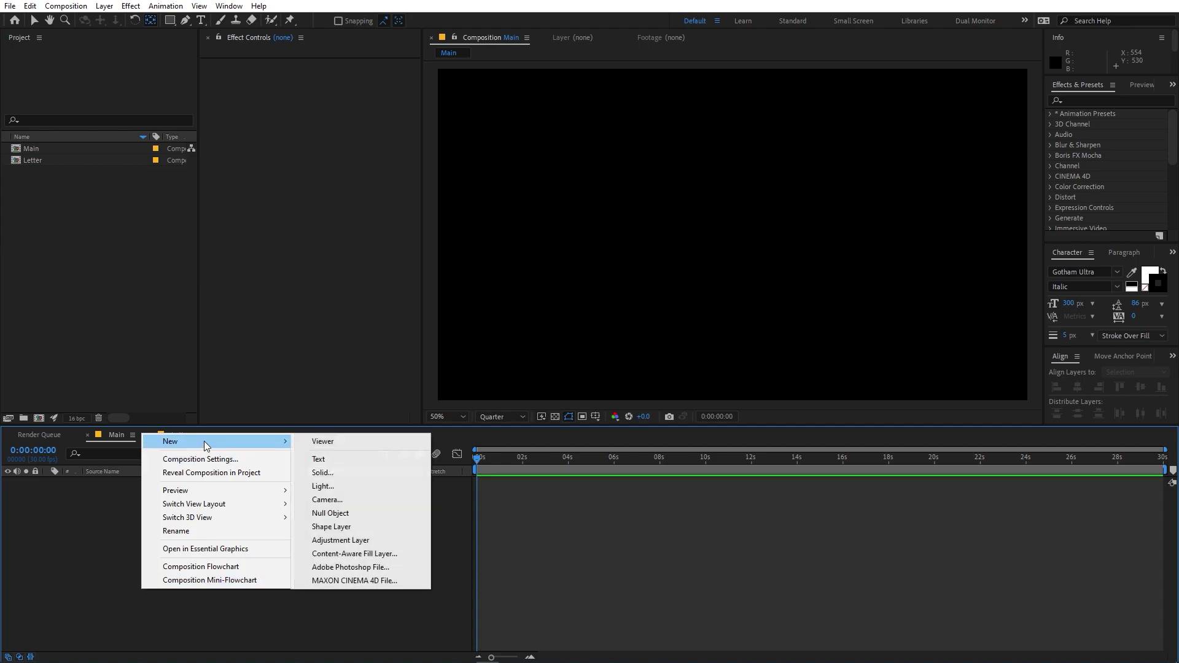
left_click(322, 472)
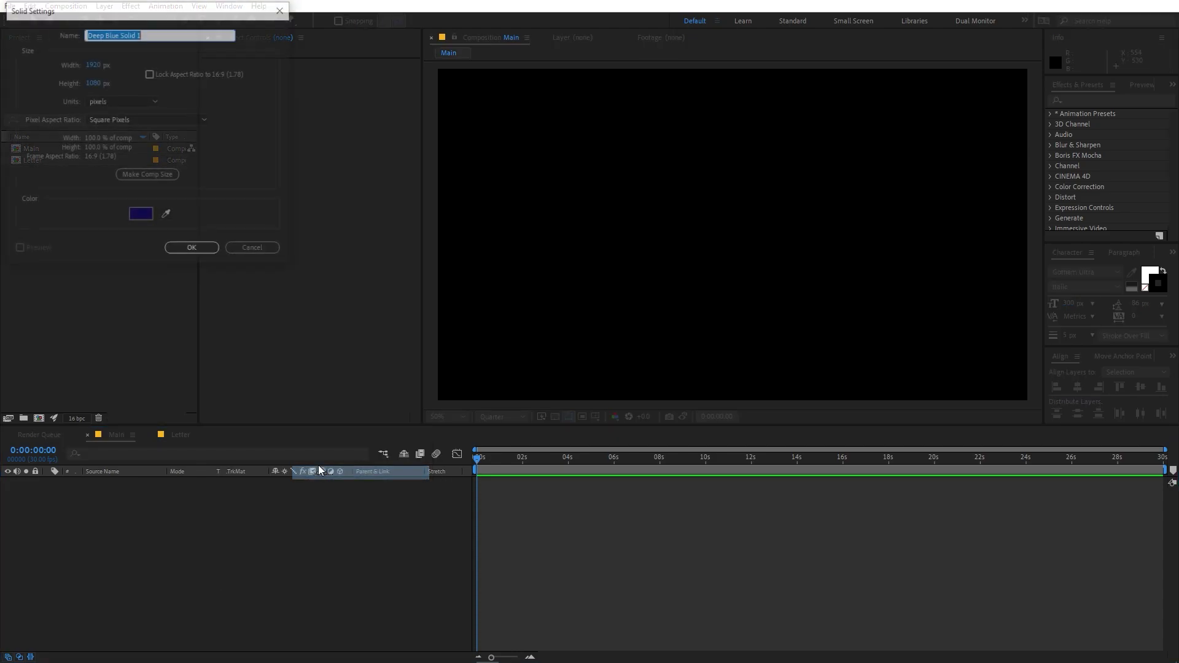
left_click(142, 215)
left_click_drag(253, 375, 252, 392)
left_click(377, 280)
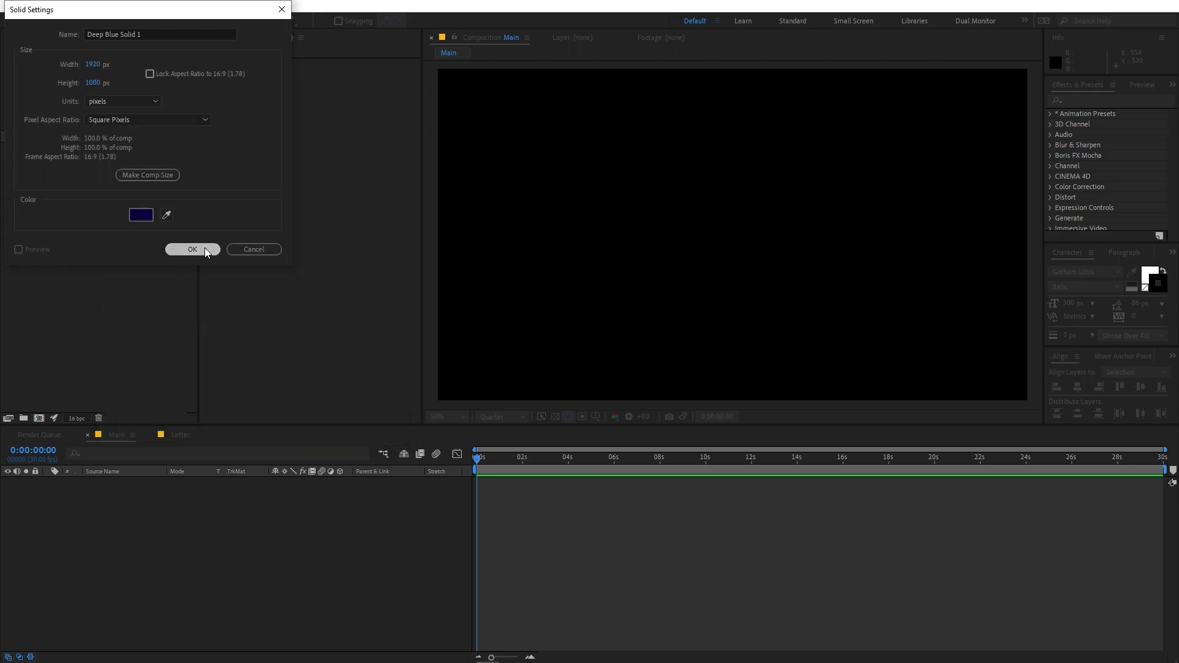
left_click(205, 248)
left_click(62, 315)
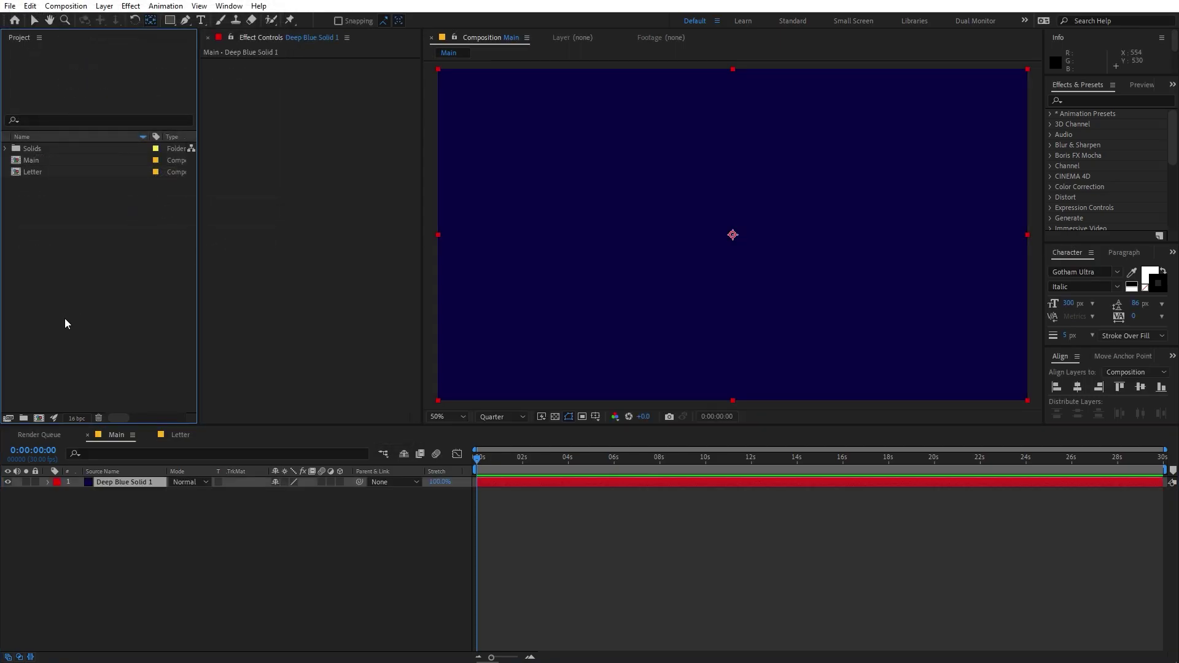
left_click(102, 462)
- Place Letter in Main, set Position Y to 740 and keyframe it at 0 s
left_click_drag(32, 172, 58, 479)
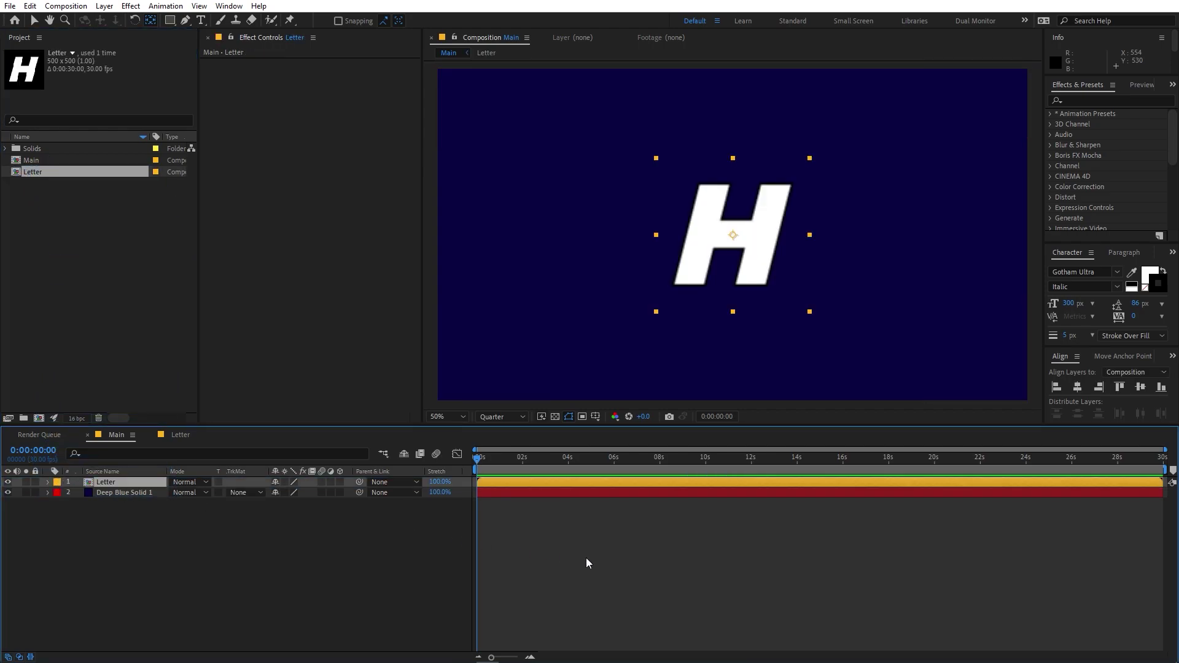
left_click(124, 482)
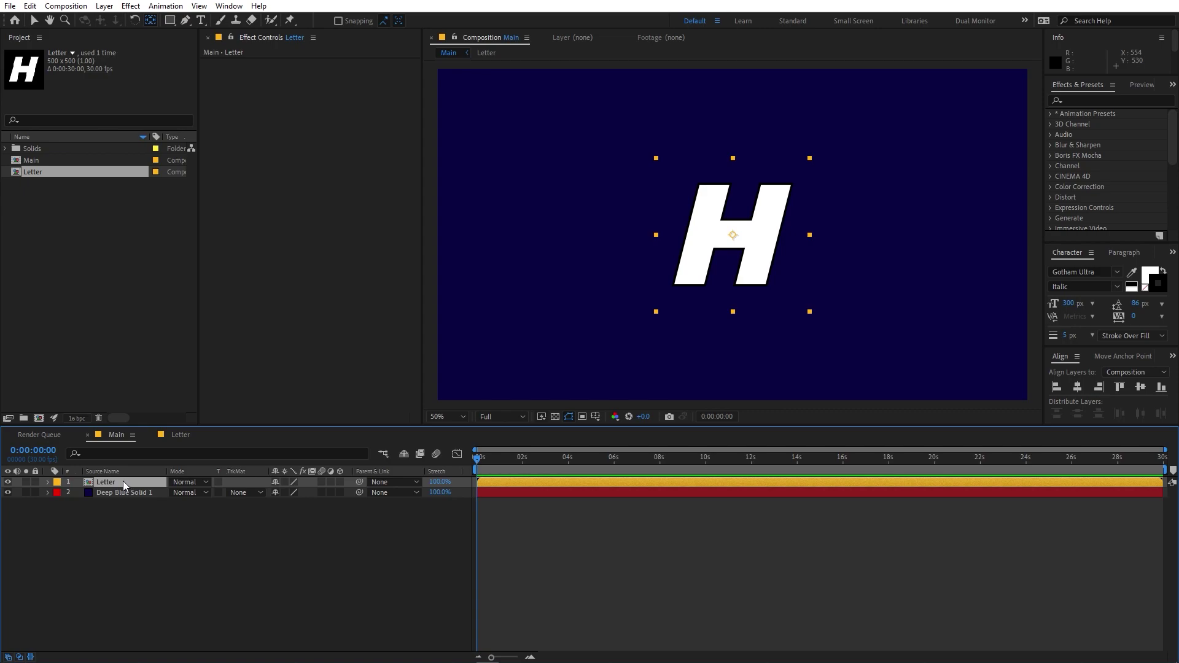
key("p")
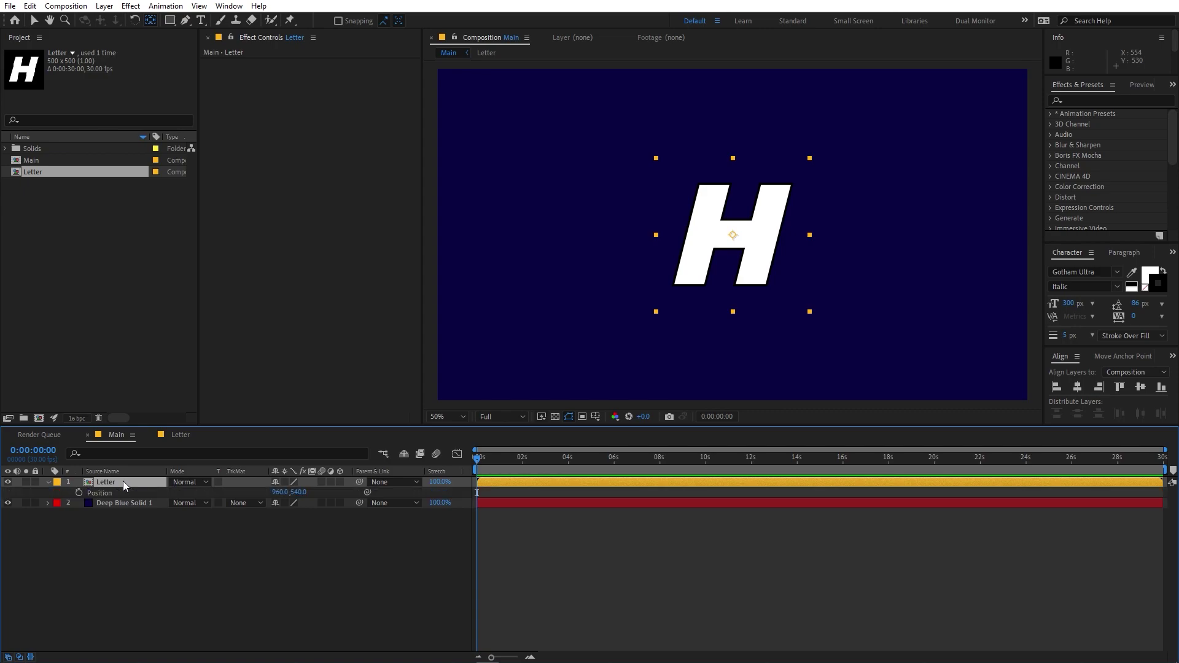
left_click(297, 492)
key("Right")
type("+200")
key("Return")
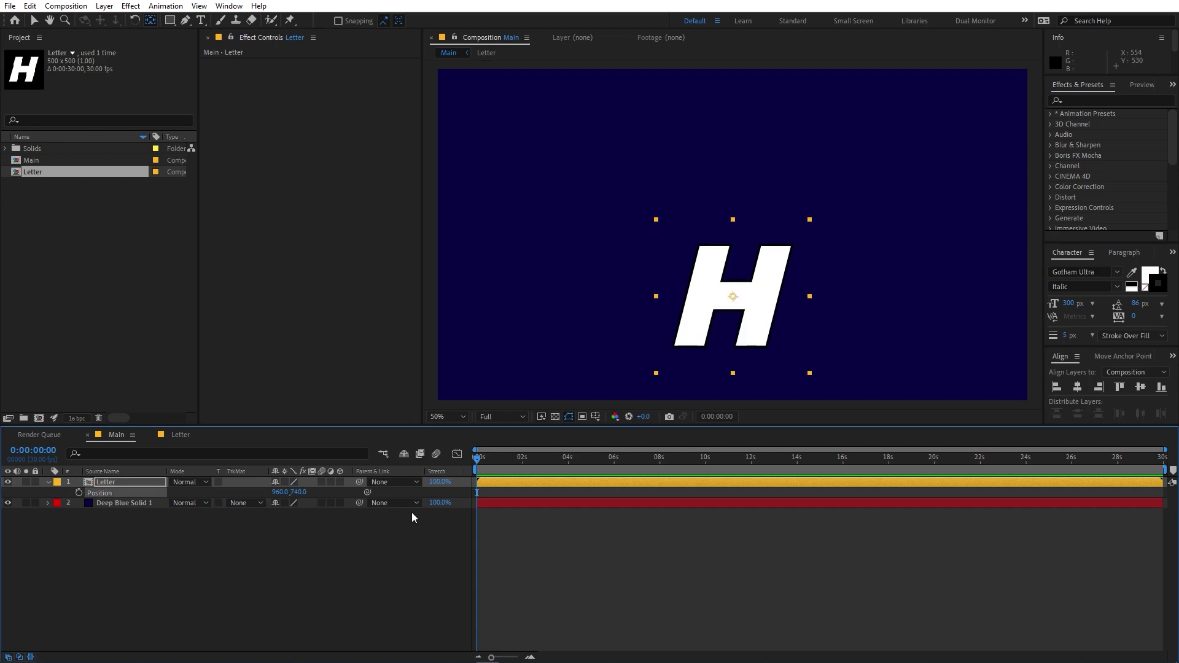
left_click(79, 491)
- At 1 second, raise the Letter layer's Position Y to 340
left_click(515, 462)
left_click_drag(490, 658, 509, 658)
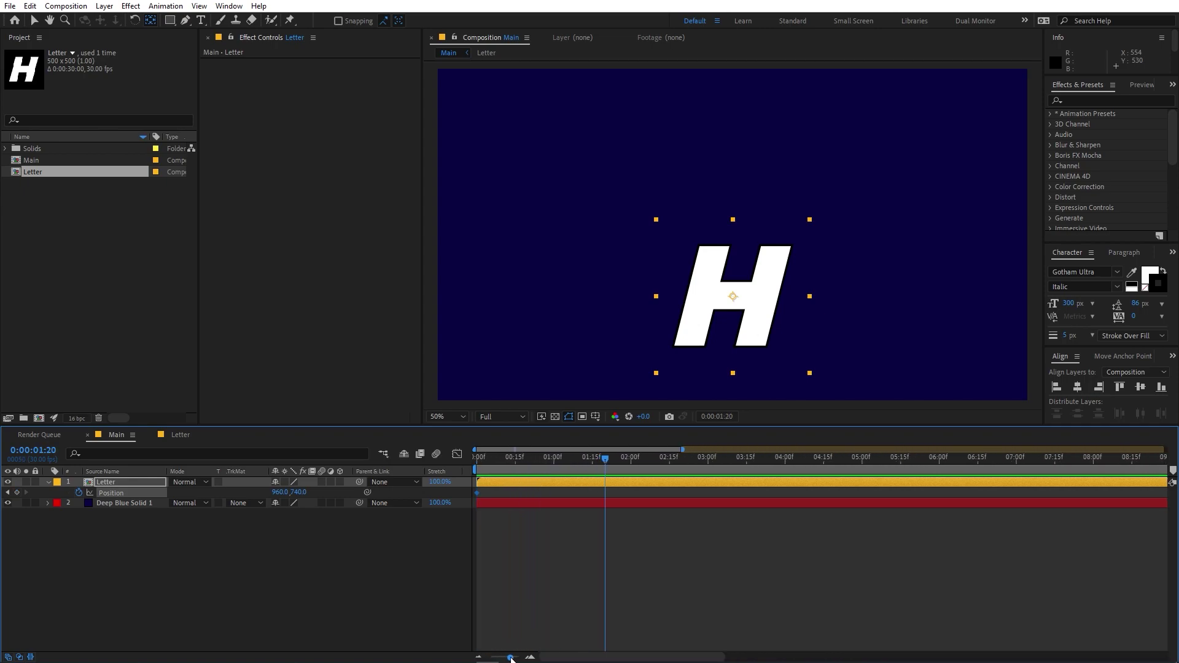
left_click_drag(569, 465, 554, 464)
left_click(300, 492)
type("54")
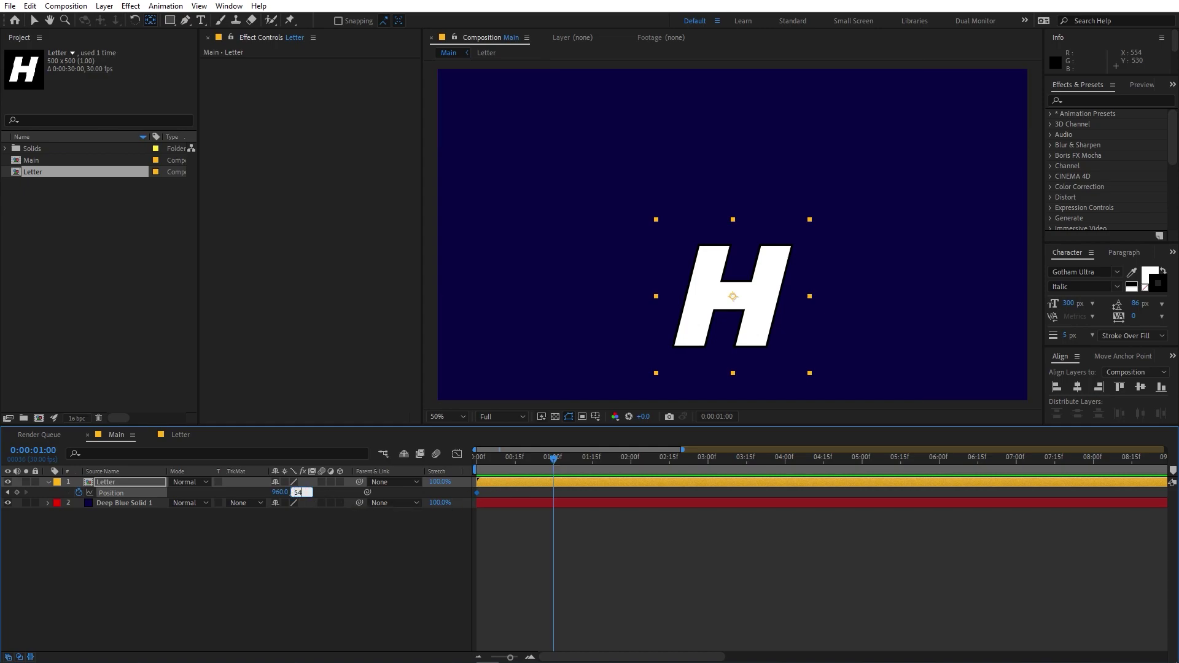
type("0")
key("Return")
left_click(301, 491)
type("540-")
type("200")
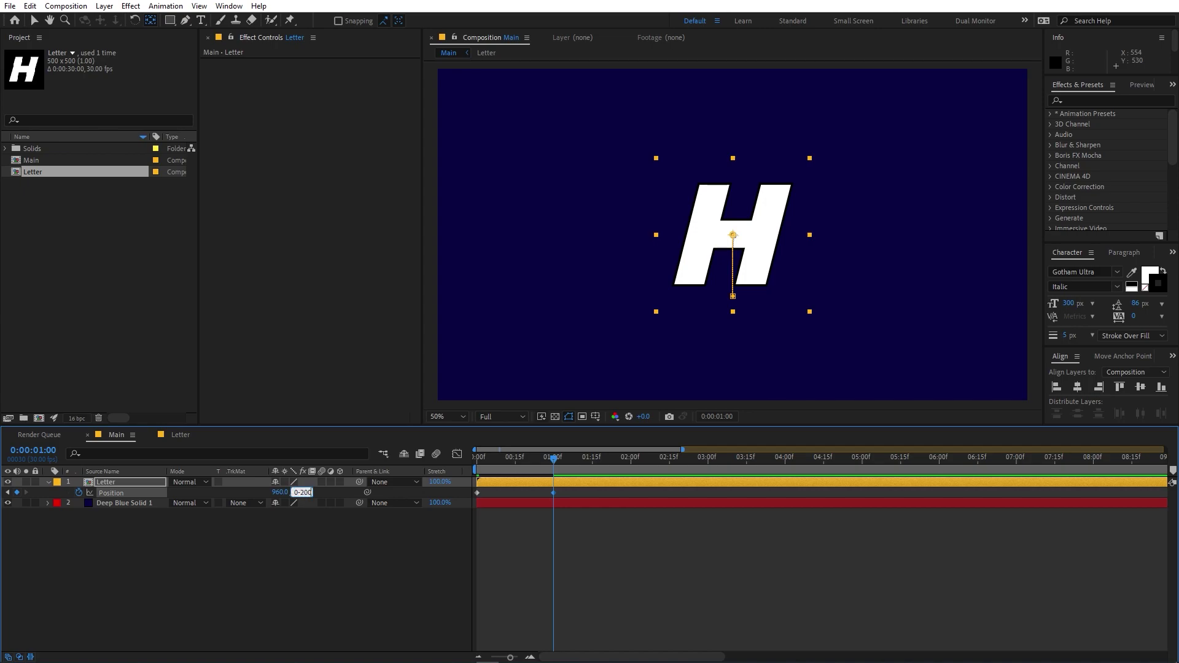
key("Return")
- Copy the 0 s Position keyframe to 2 s, preview the bounce, and select all three keyframes
left_click(631, 459)
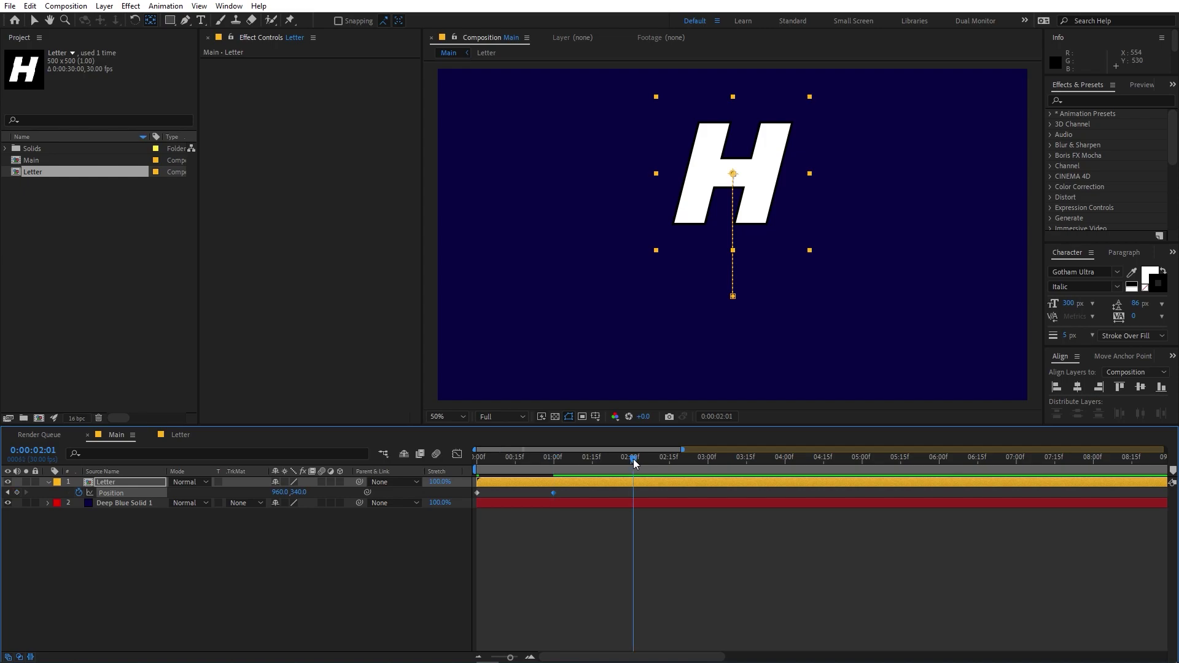
left_click(473, 496)
left_click(477, 493)
key("ctrl+c")
key("ctrl+v")
left_click(562, 459)
key("space")
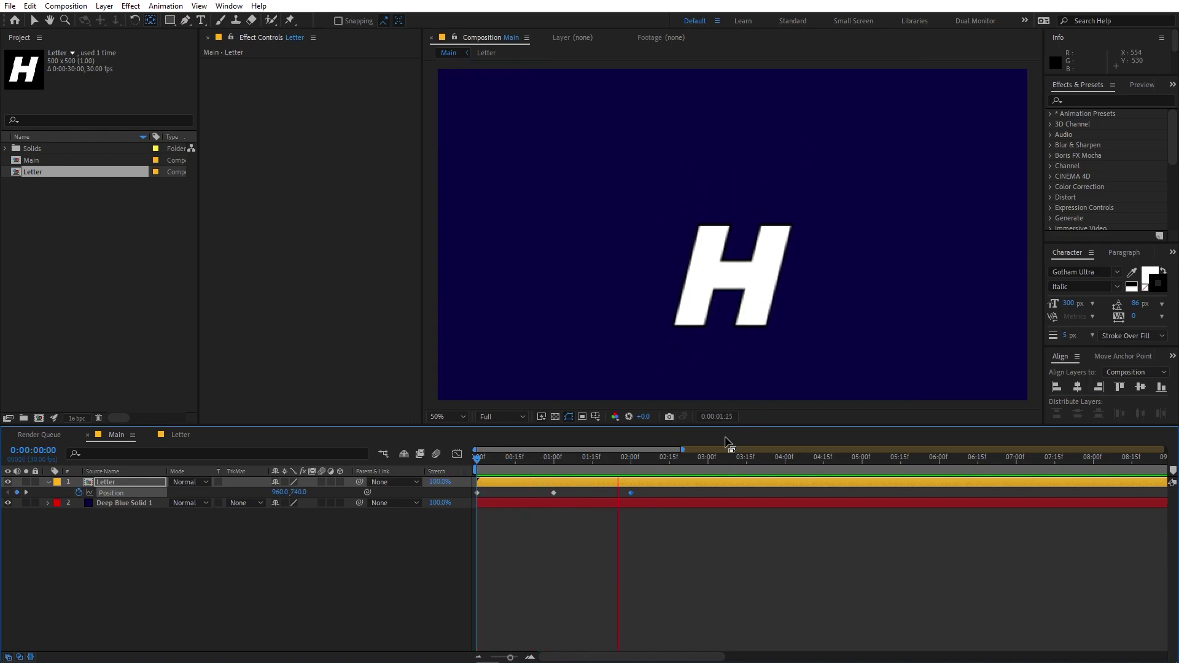
left_click(631, 464)
left_click_drag(643, 495, 443, 491)
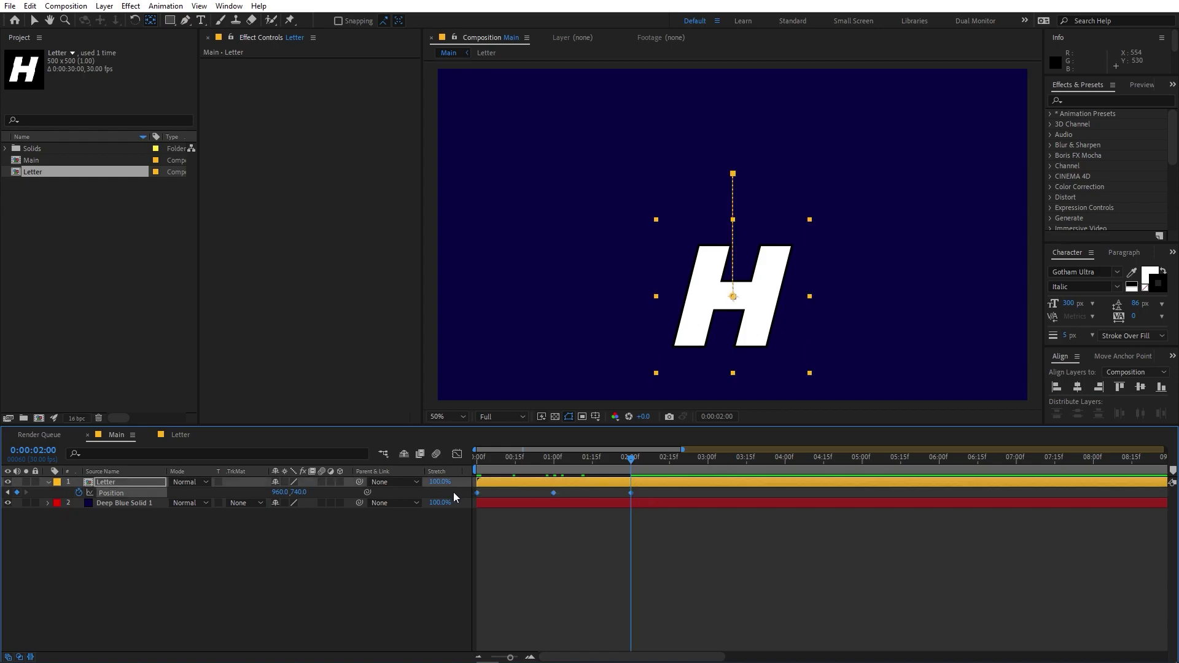
- Apply Easy Ease to the Position keyframes and show them in the Graph Editor's speed graph
right_click(479, 495)
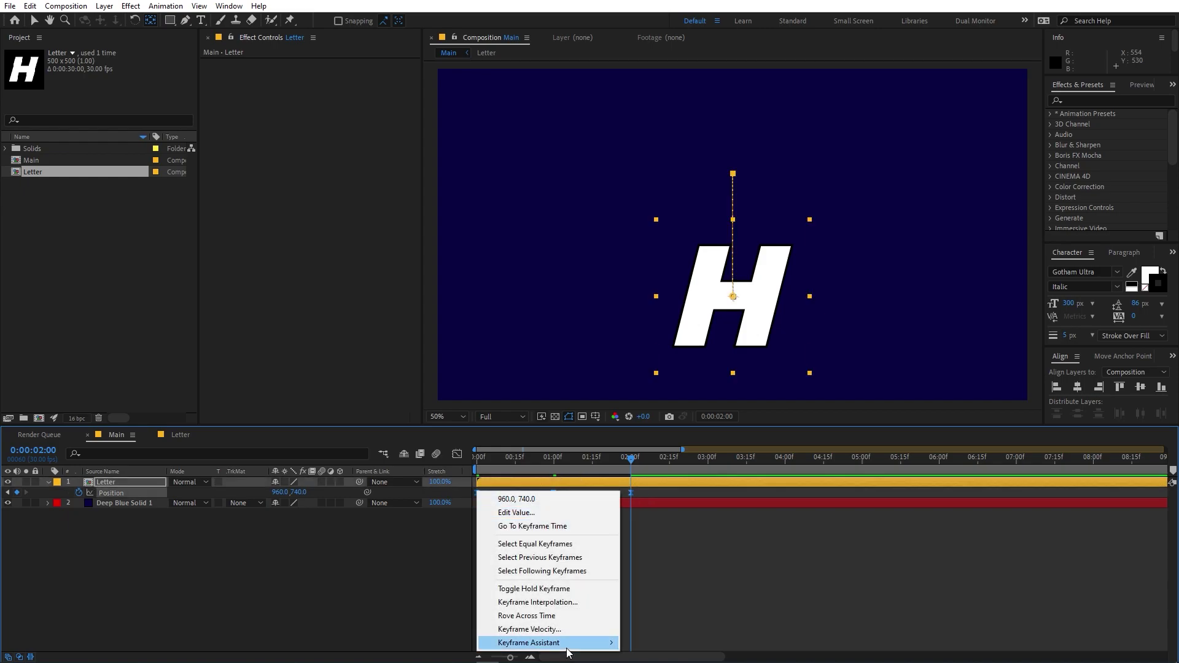
mouse_move(568, 645)
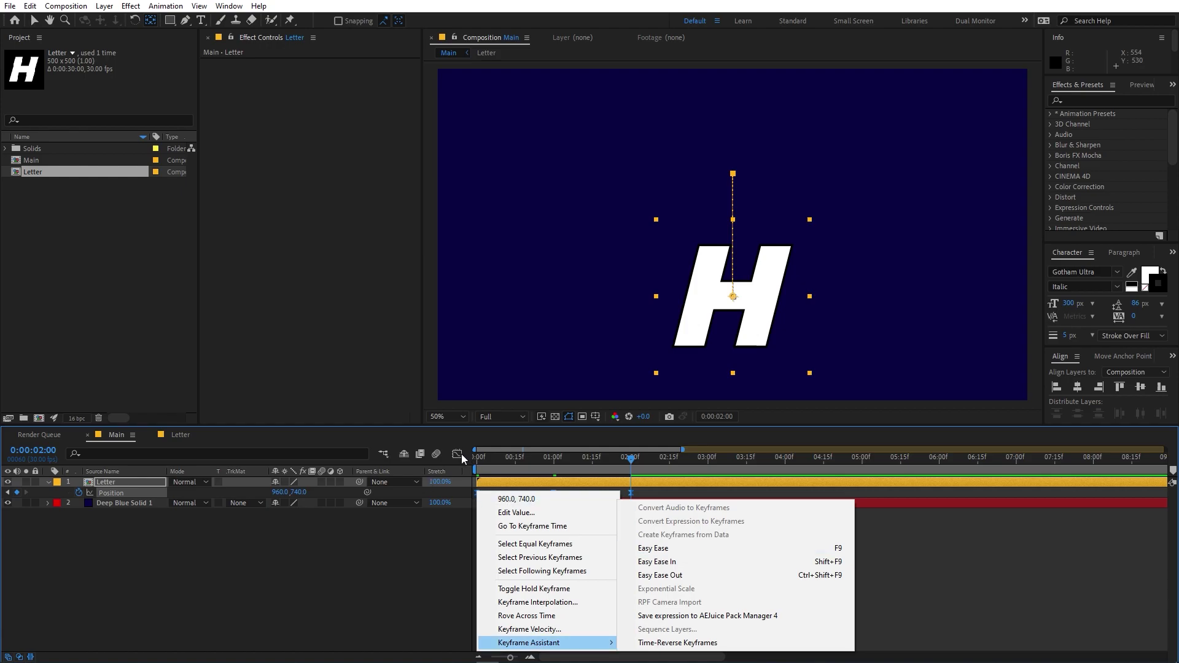
left_click(457, 454)
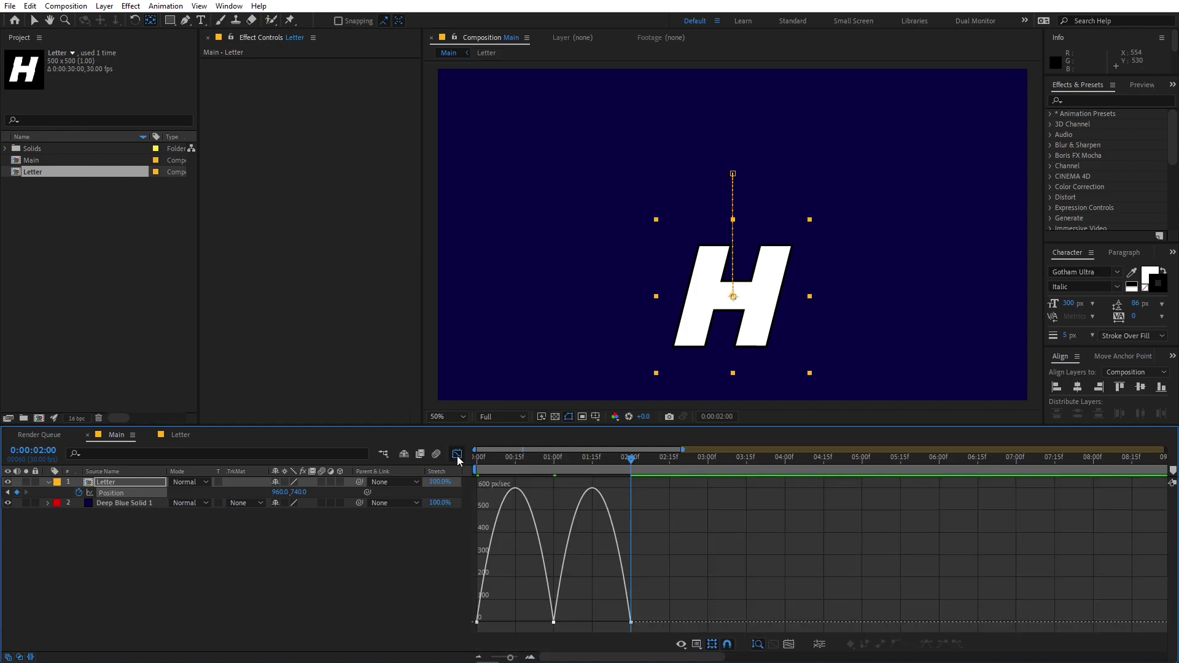
left_click(696, 644)
left_click(757, 529)
left_click(789, 645)
- Drag the first and last keyframes' influence handles inward for a steeper speed curve, then preview
left_click_drag(608, 607, 459, 635)
left_click_drag(535, 624, 716, 625)
left_click(1082, 625)
left_click_drag(1082, 624, 909, 621)
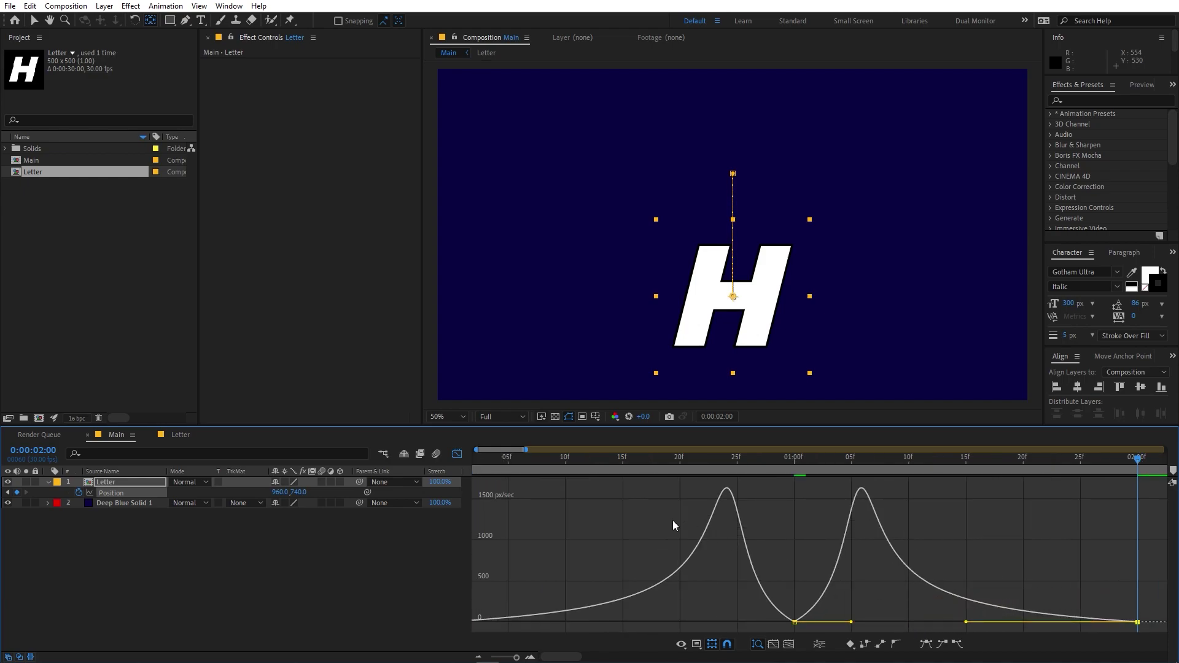
left_click(456, 454)
key("space")
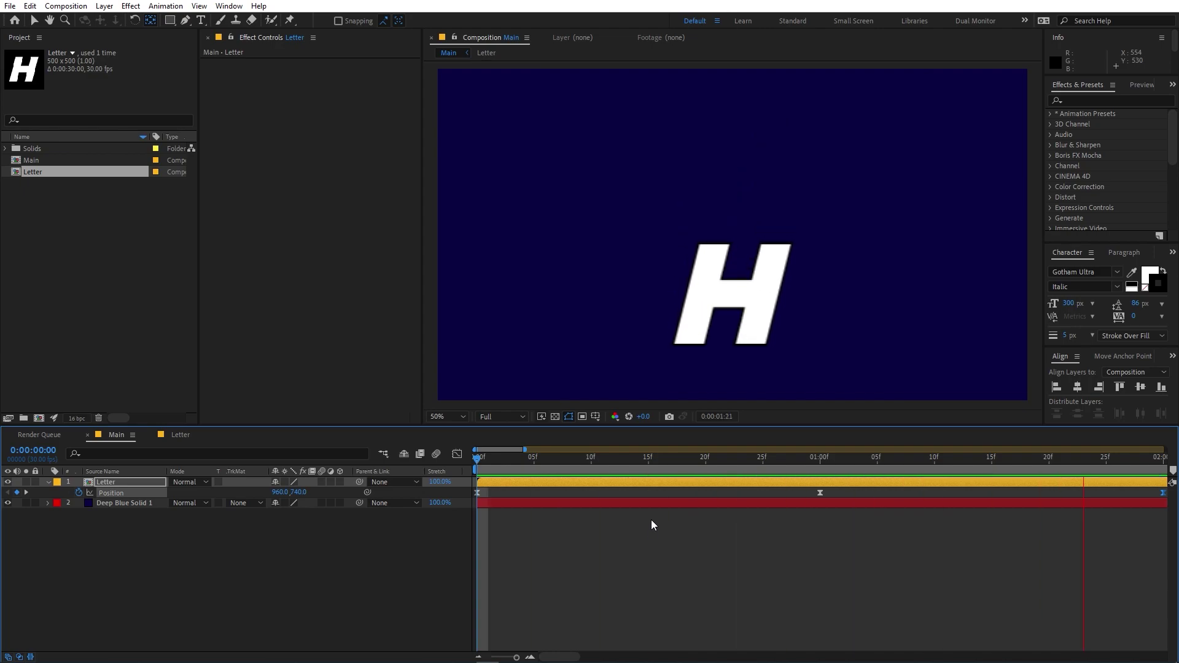
- Show the full 30 s timeline, park at 2 s, and duplicate the Letter layer three times
key(";")
left_click(531, 459)
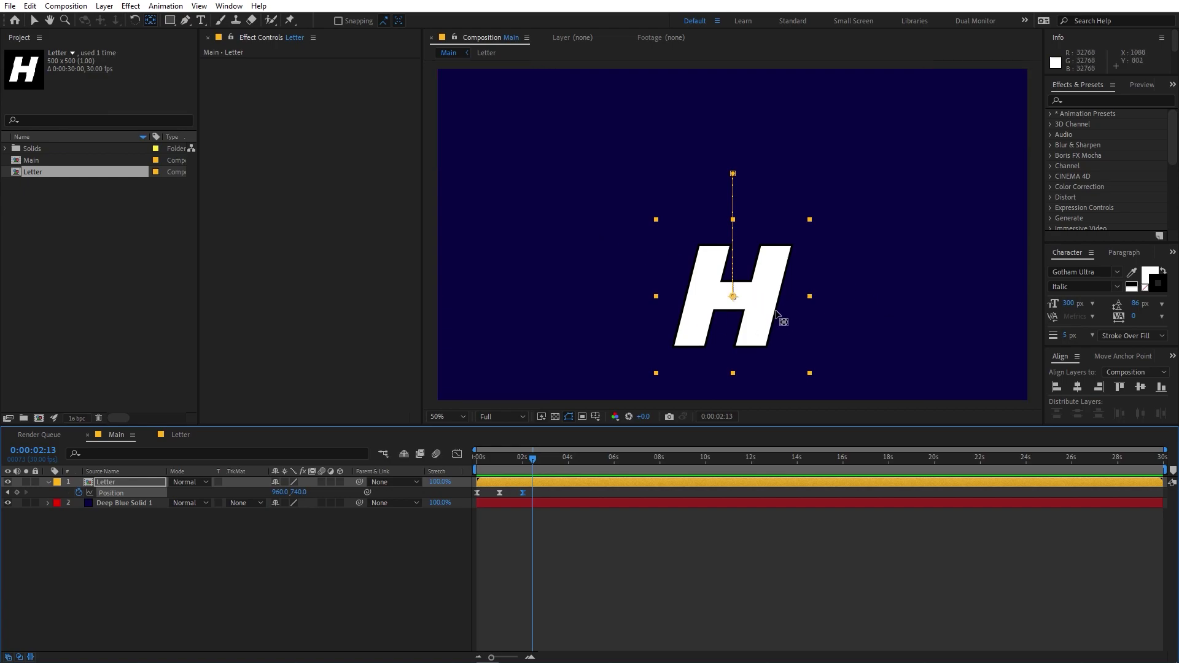
left_click_drag(528, 463, 522, 463)
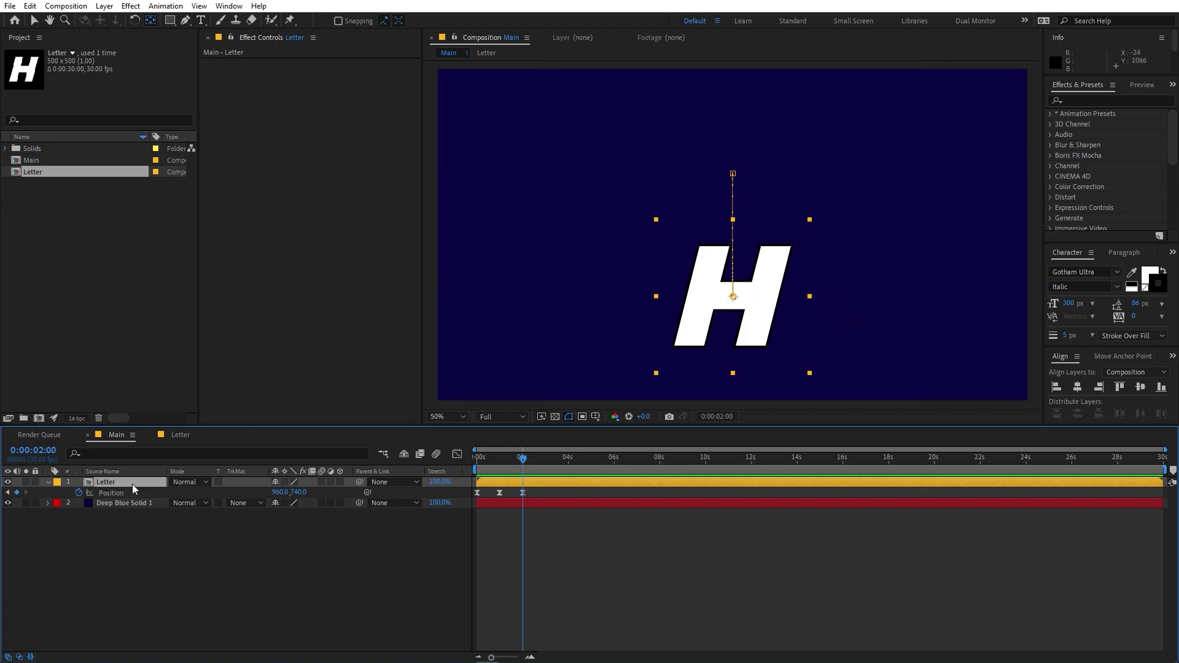
key("ctrl+d")
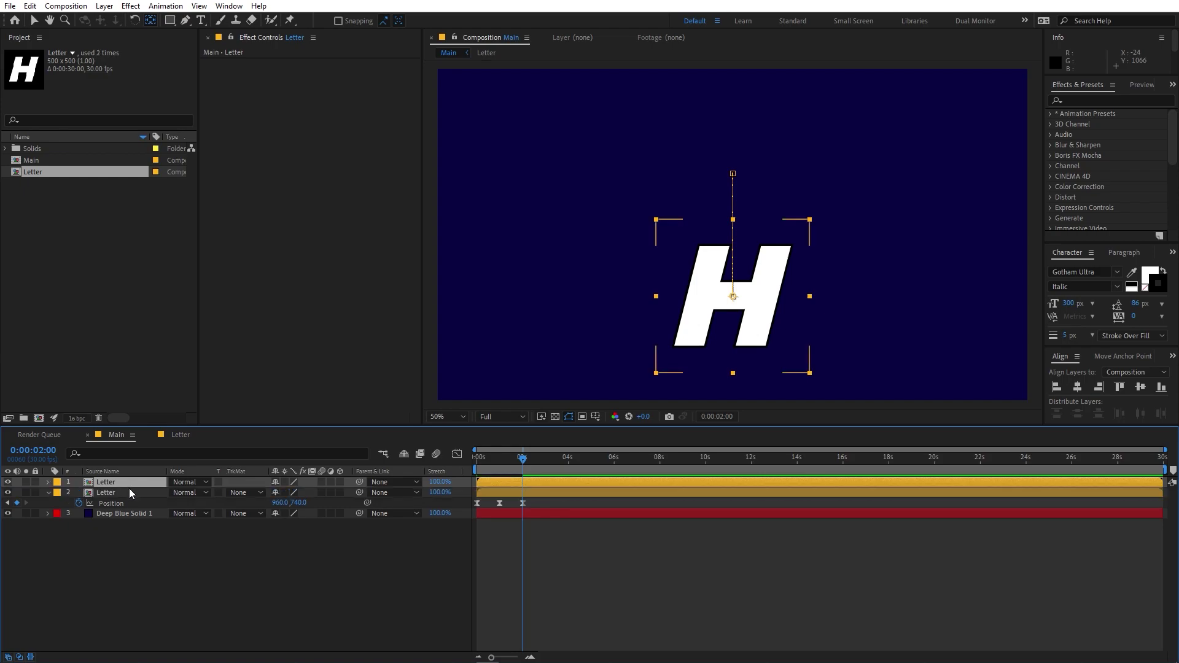
key("ctrl+d")
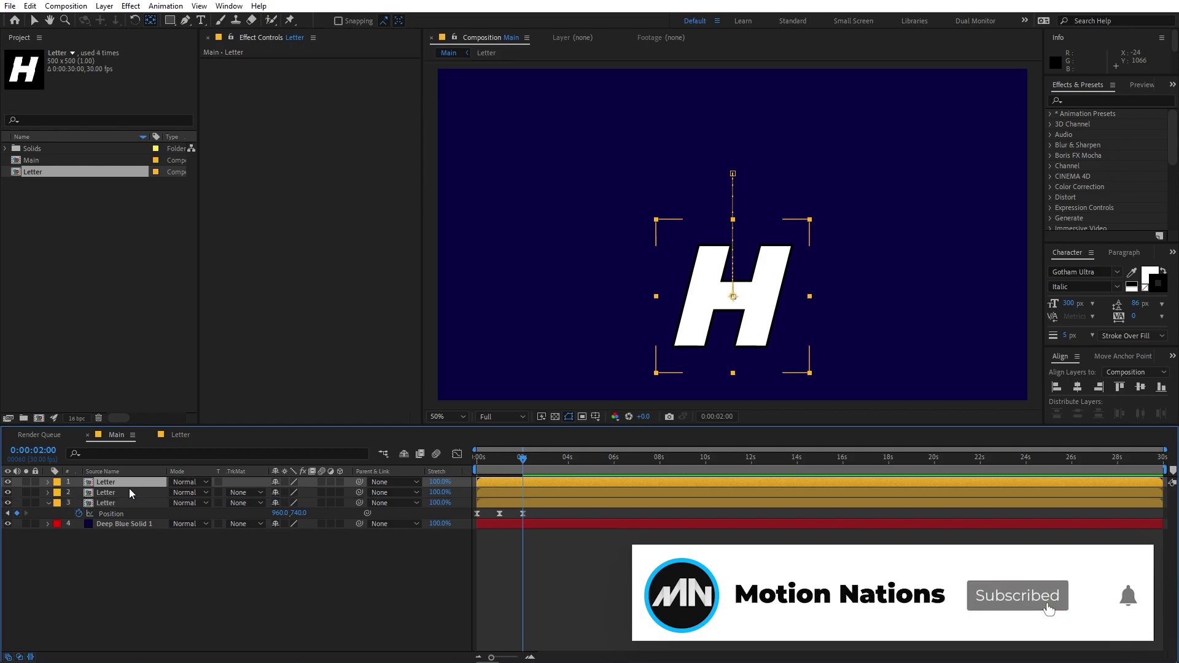
key("ctrl+d")
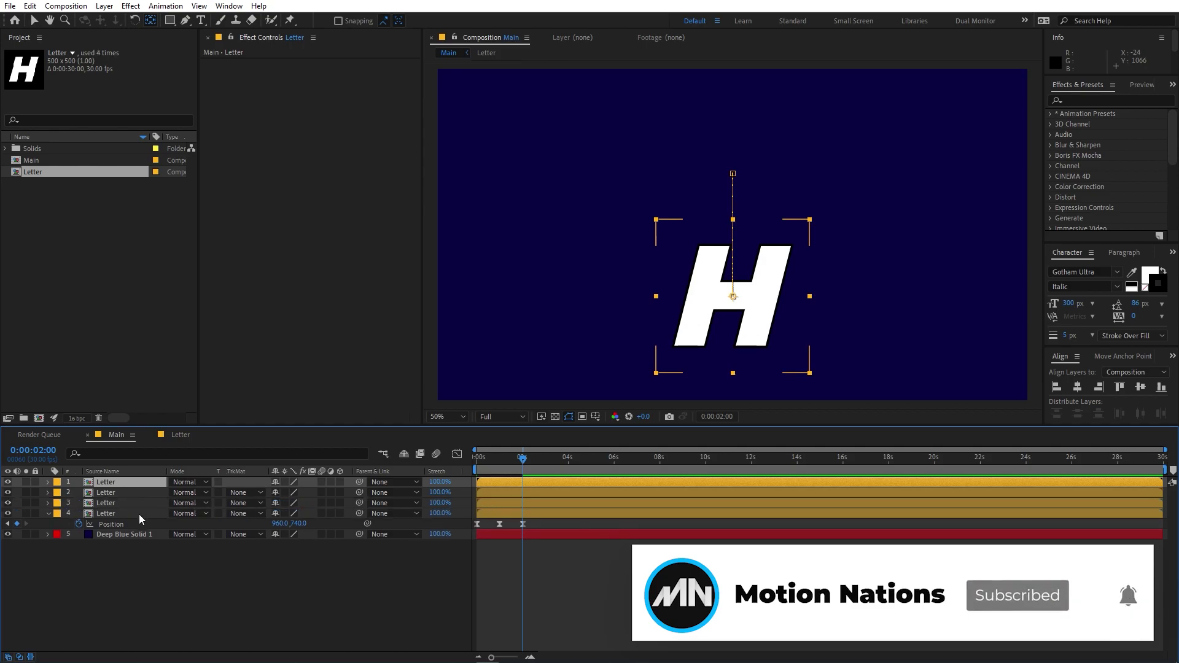
- Apply a Tint effect mapping white to saturated blue on the second Letter layer, then hide it
left_click(126, 493)
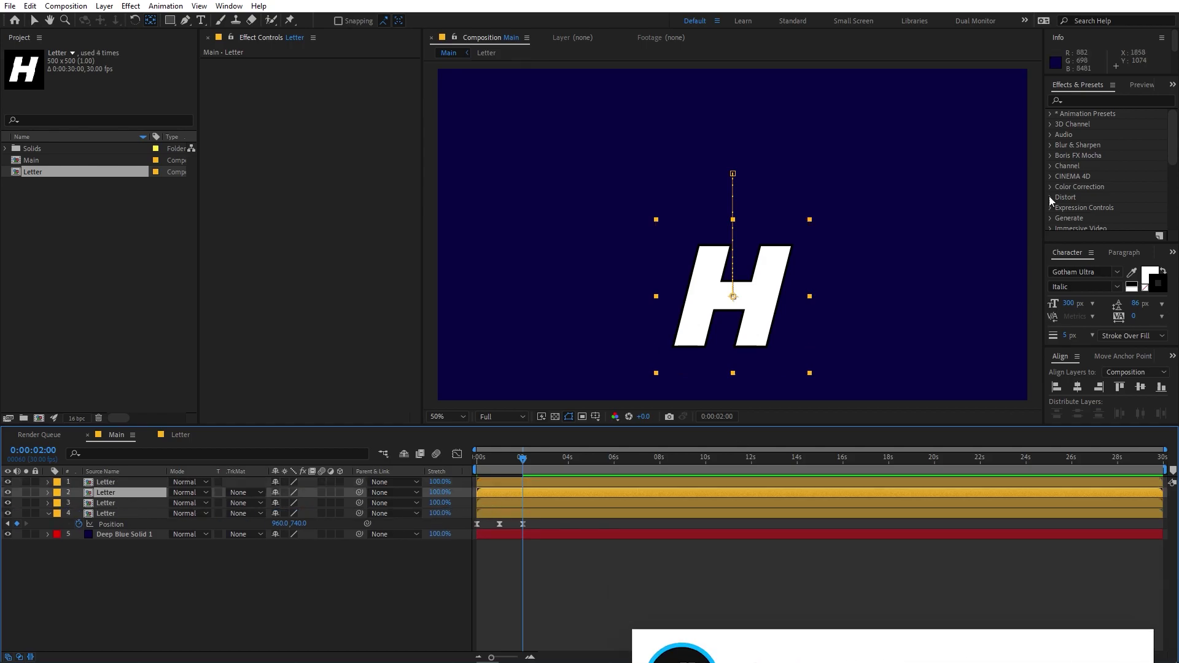
left_click(1099, 100)
type("tint")
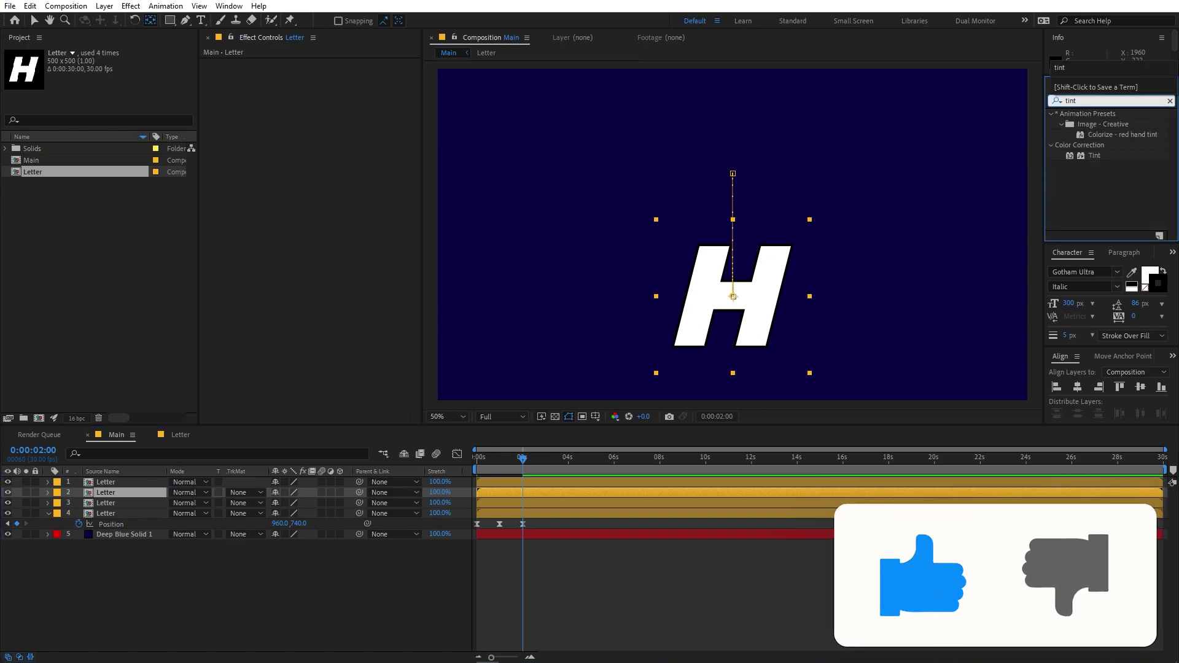
left_click_drag(1093, 154, 299, 202)
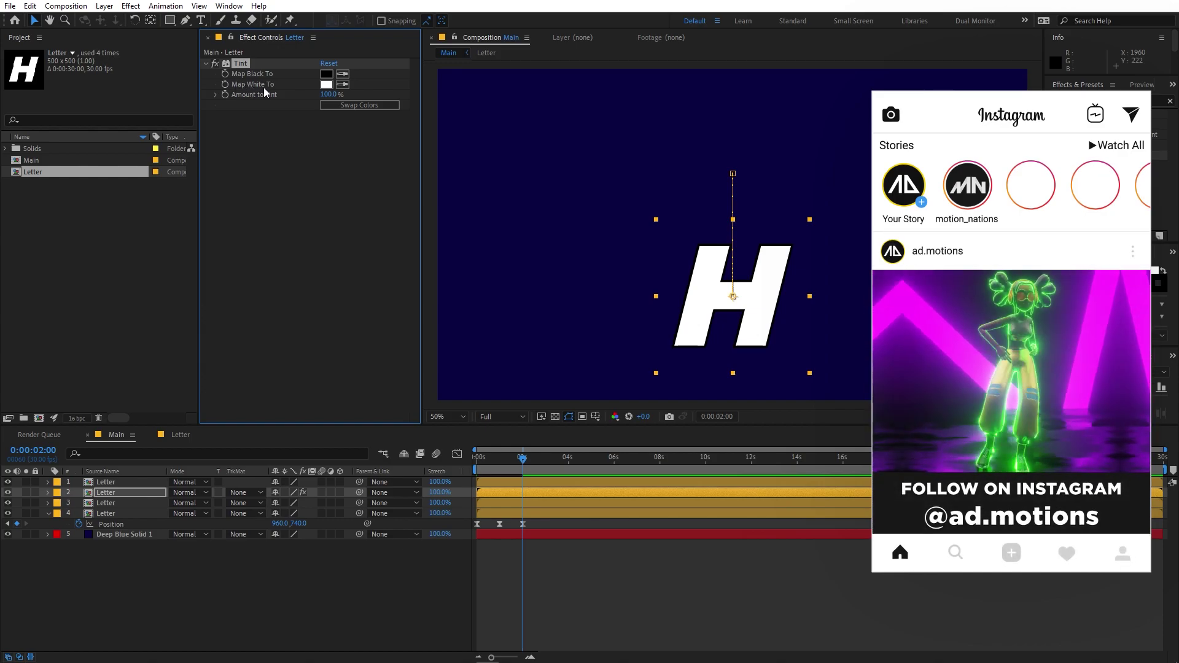
left_click(326, 87)
left_click_drag(281, 374, 286, 350)
left_click(248, 327)
left_click(378, 279)
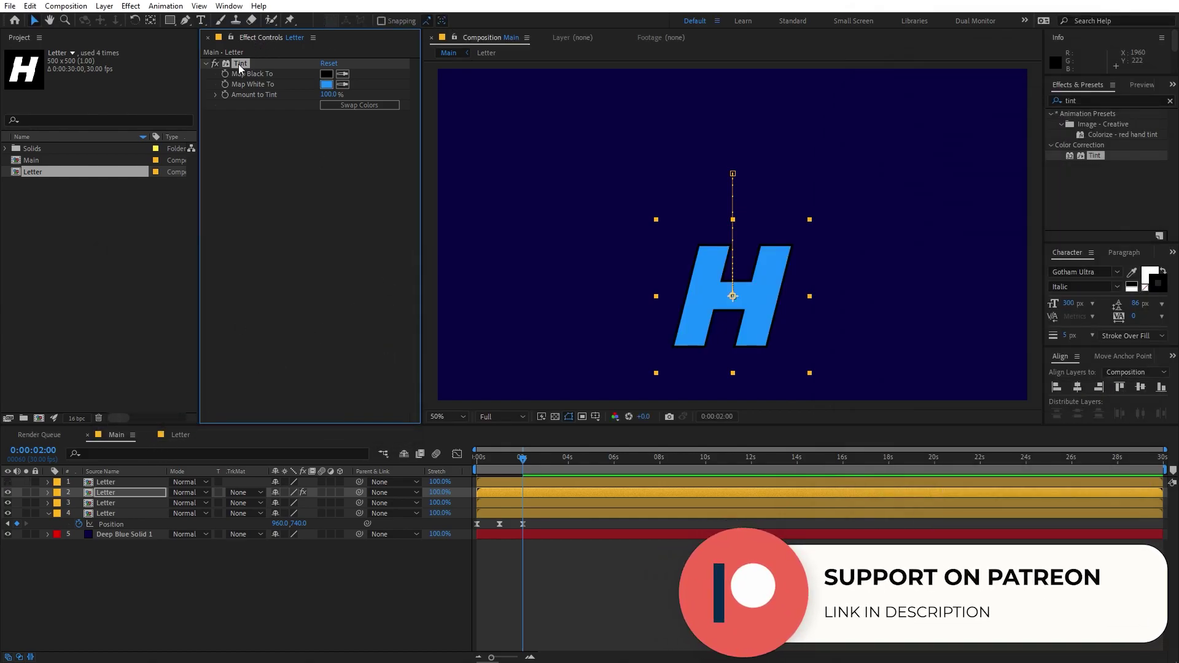
left_click(109, 504)
- Paste the Tint onto the third Letter layer, change it to orange, then hide it
left_click(7, 492)
key("ctrl+v")
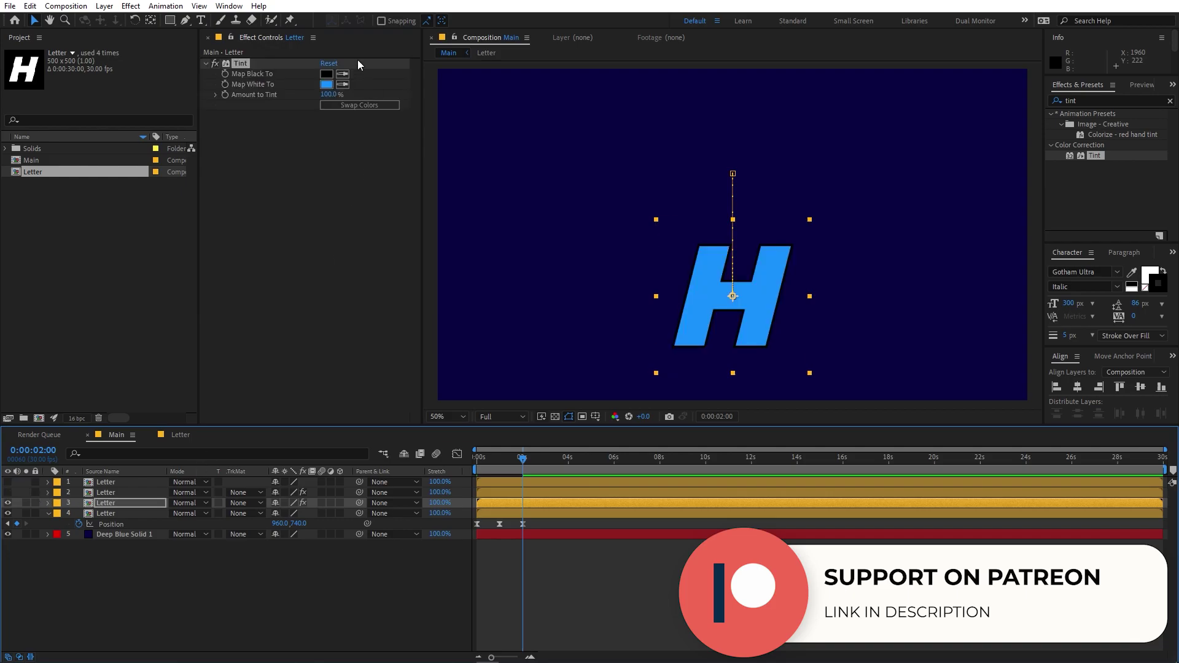
left_click(326, 87)
left_click_drag(287, 337, 284, 425)
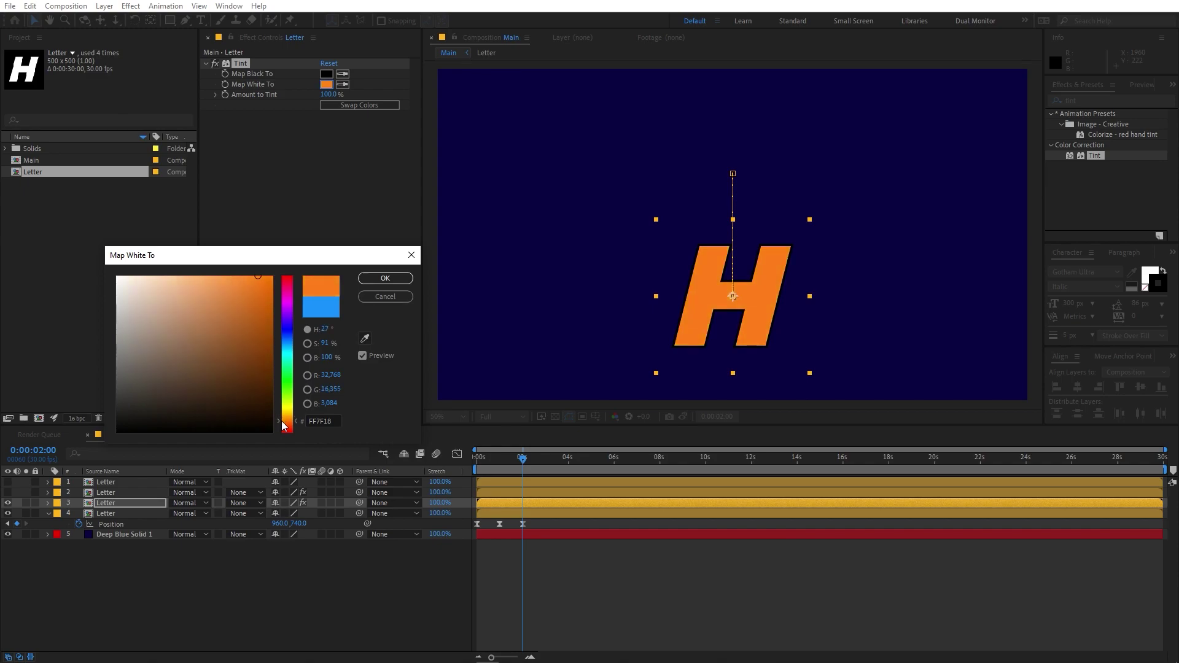
left_click(385, 278)
left_click(8, 503)
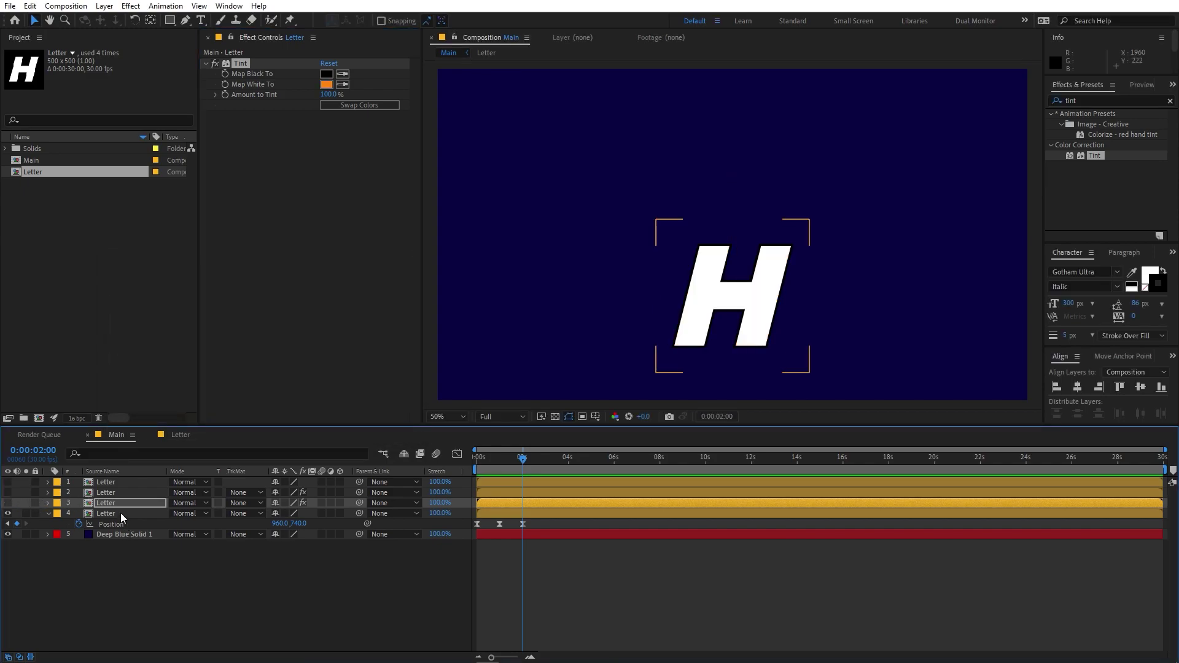
- Paste the Tint onto the fourth layer, recolour it light pink, and show all four layers
left_click(122, 518)
key("ctrl+v")
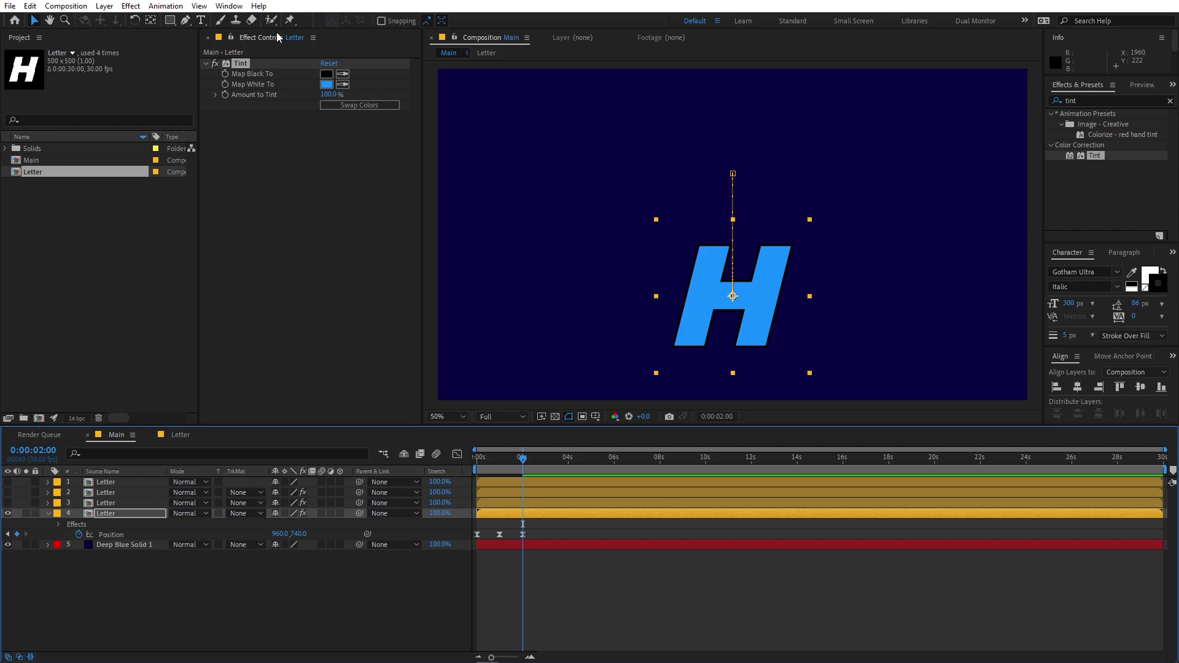
left_click(326, 84)
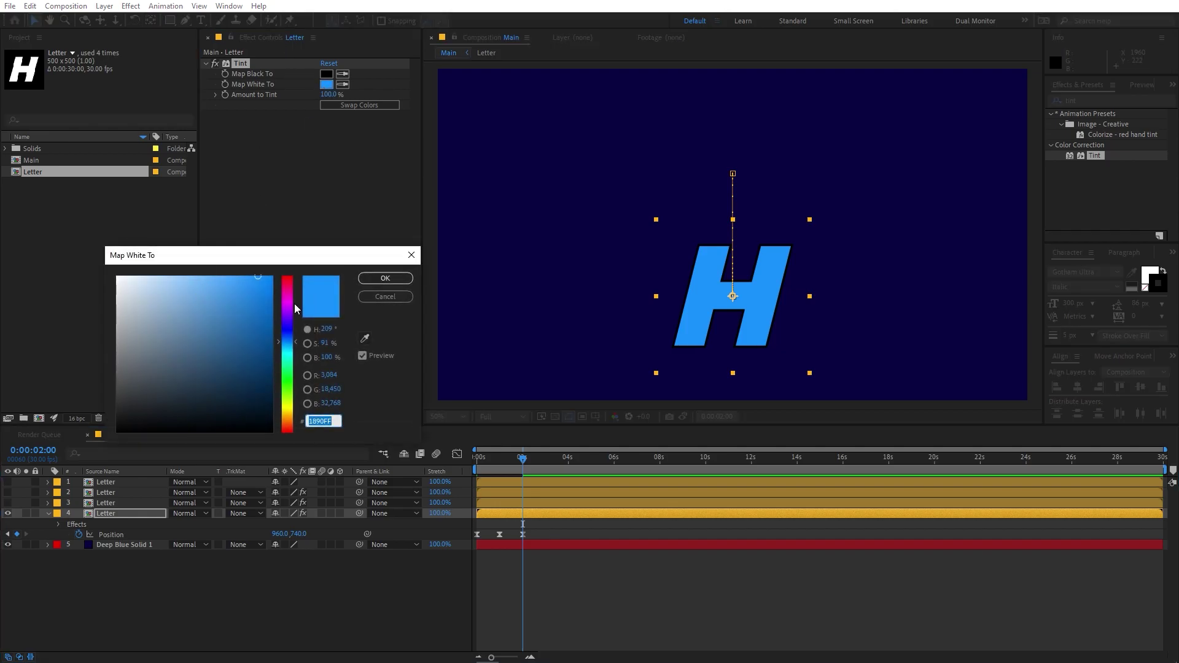
left_click(294, 301)
left_click(184, 278)
key("Return")
left_click(131, 581)
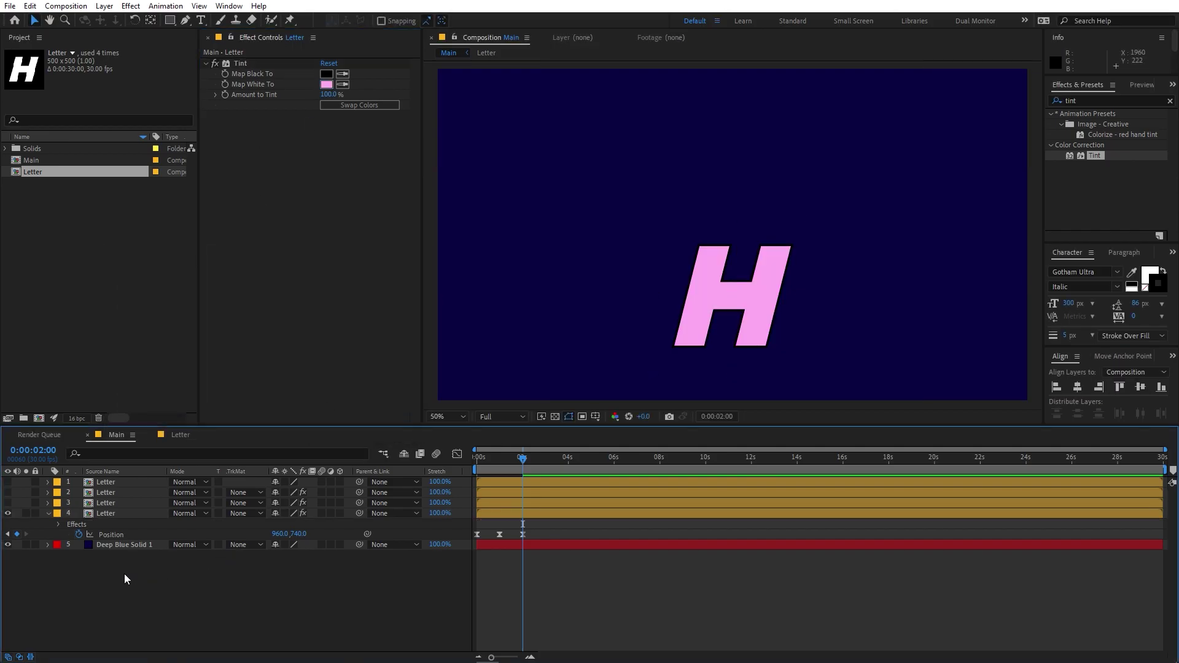
left_click_drag(7, 512, 8, 482)
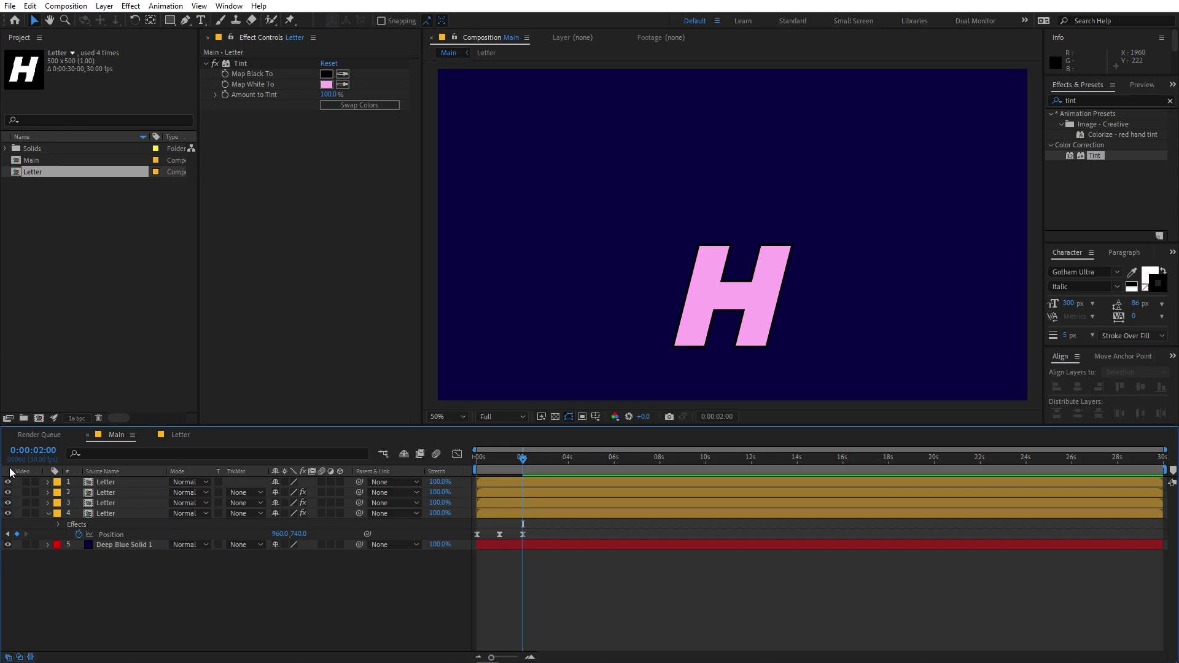
- Reveal Position on all Letter layers and nudge copies 2–4 right together to X 986
left_click(505, 483)
left_click(499, 515, "shift")
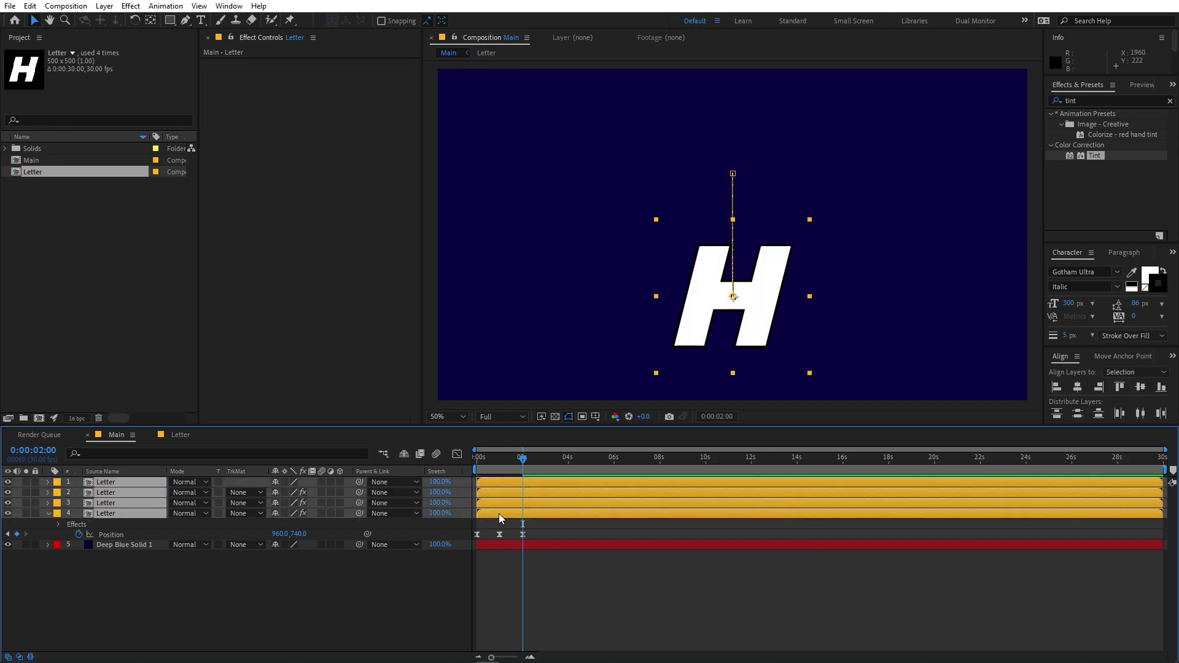
key("p")
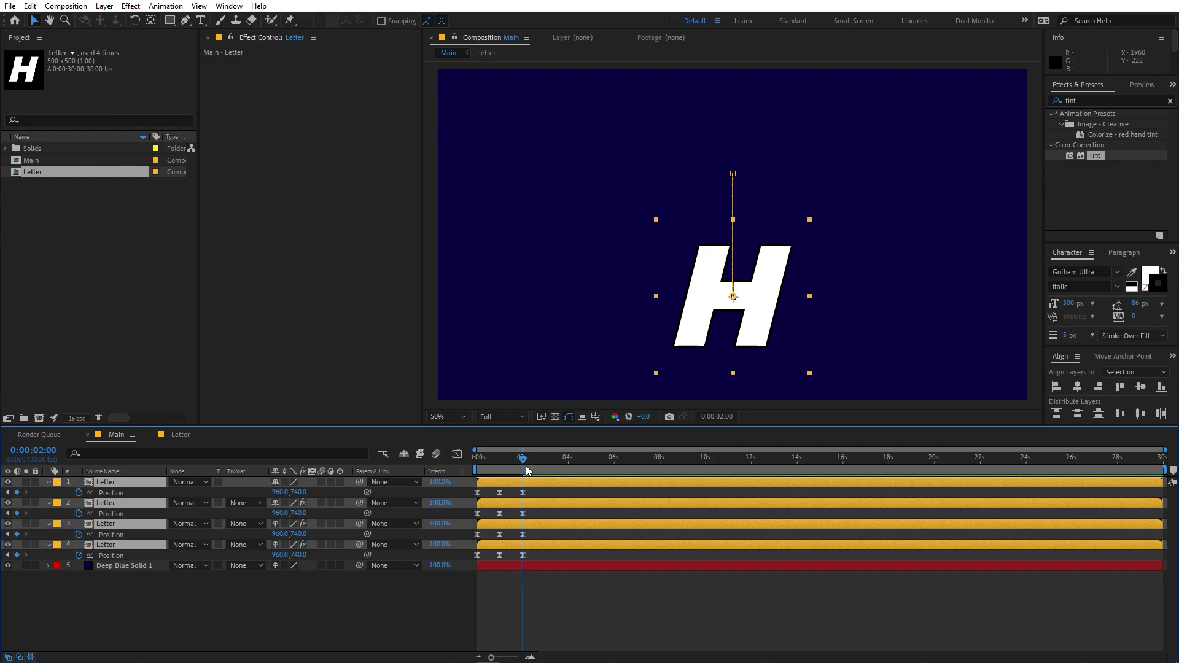
left_click(555, 497)
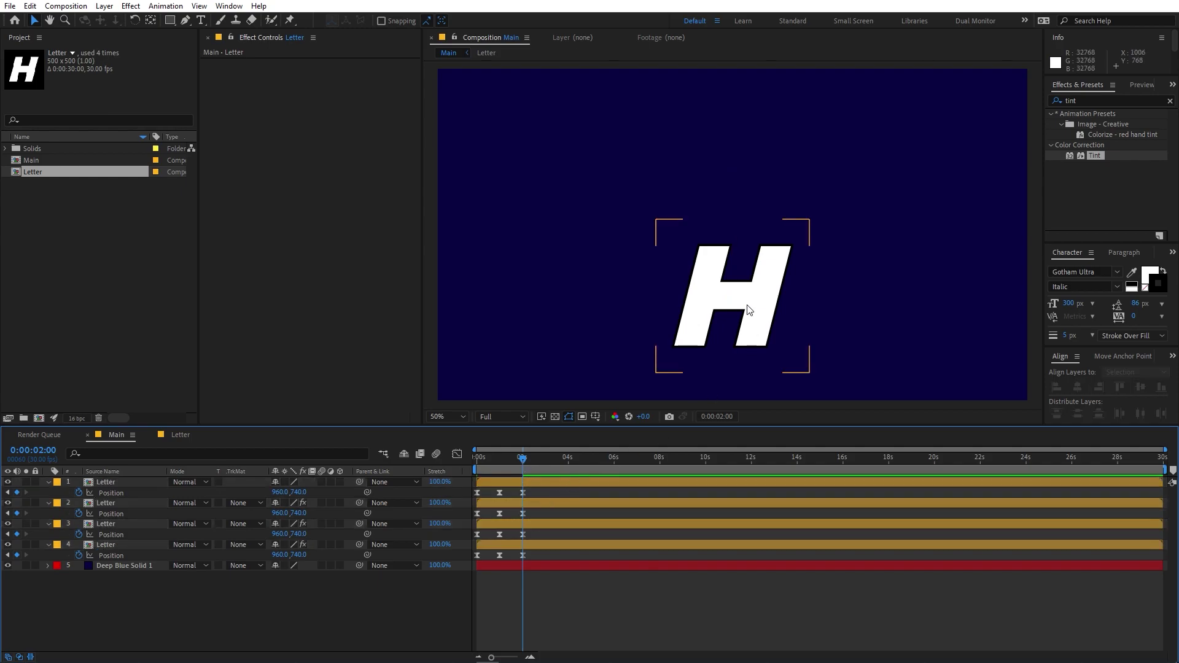
left_click_drag(539, 511, 460, 557)
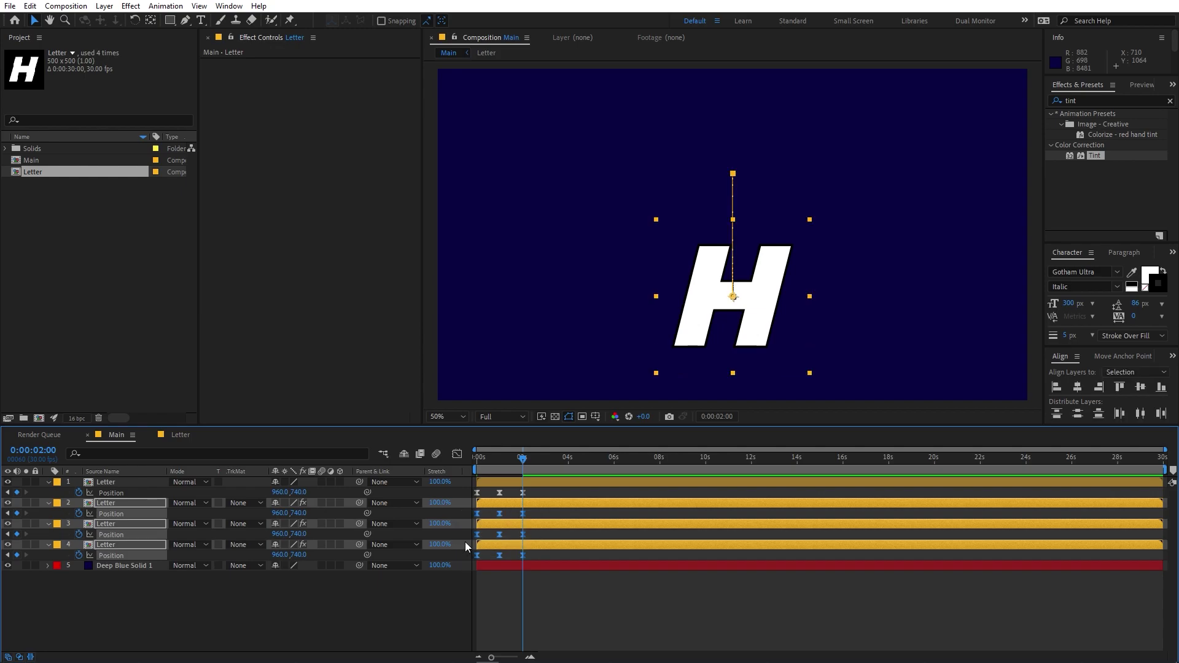
key("shift+Right")
key("shift+Right")
key("Right")
key("Right")
key("Right")
key("Right")
key("Right")
key("Right")
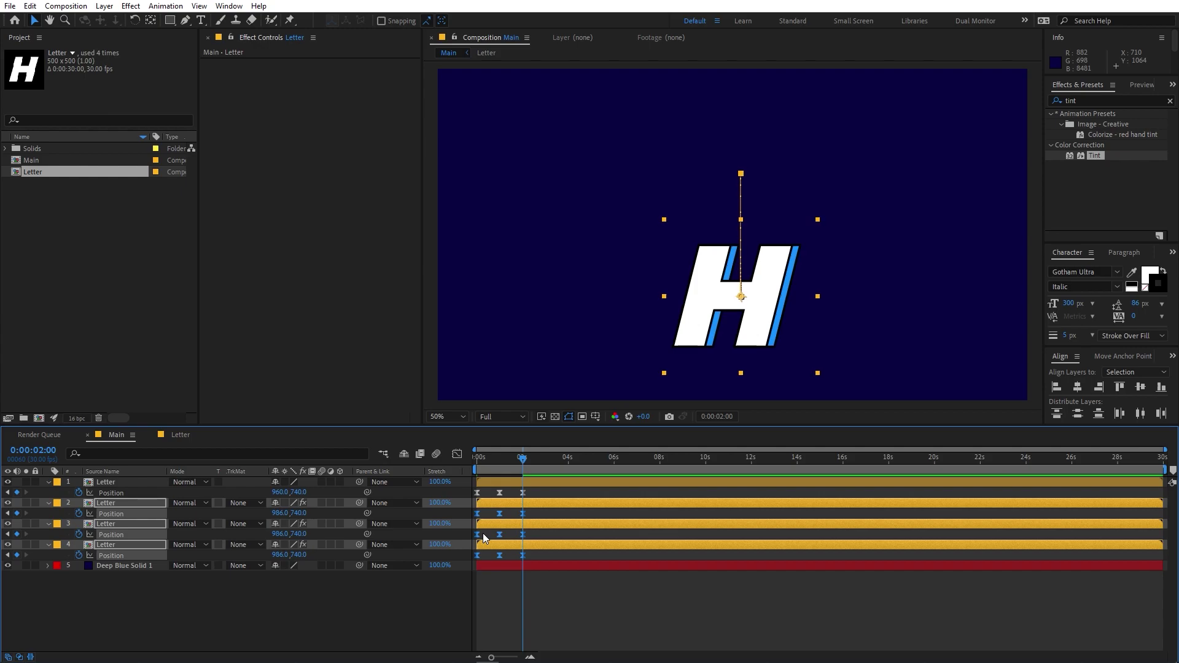
- Nudge layers 3 and 4, then layer 4 alone, further right to X 1008 and 1030
left_click(554, 532)
left_click(486, 544, "ctrl")
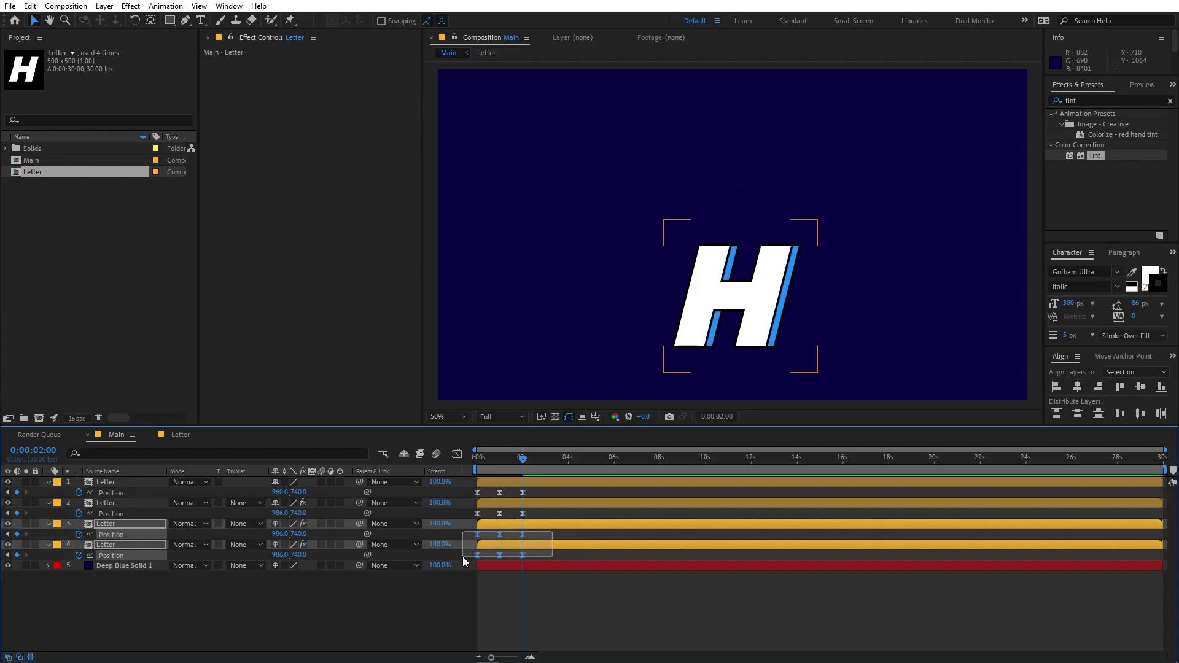
key("Right")
key("Right")
key("Right")
key("Right")
key("Right")
key("Right")
key("Right")
key("Right")
key("Right")
key("Right")
key("Right")
key("Right")
key("Right")
key("Right")
key("Right")
key("Right")
key("Right")
key("Right")
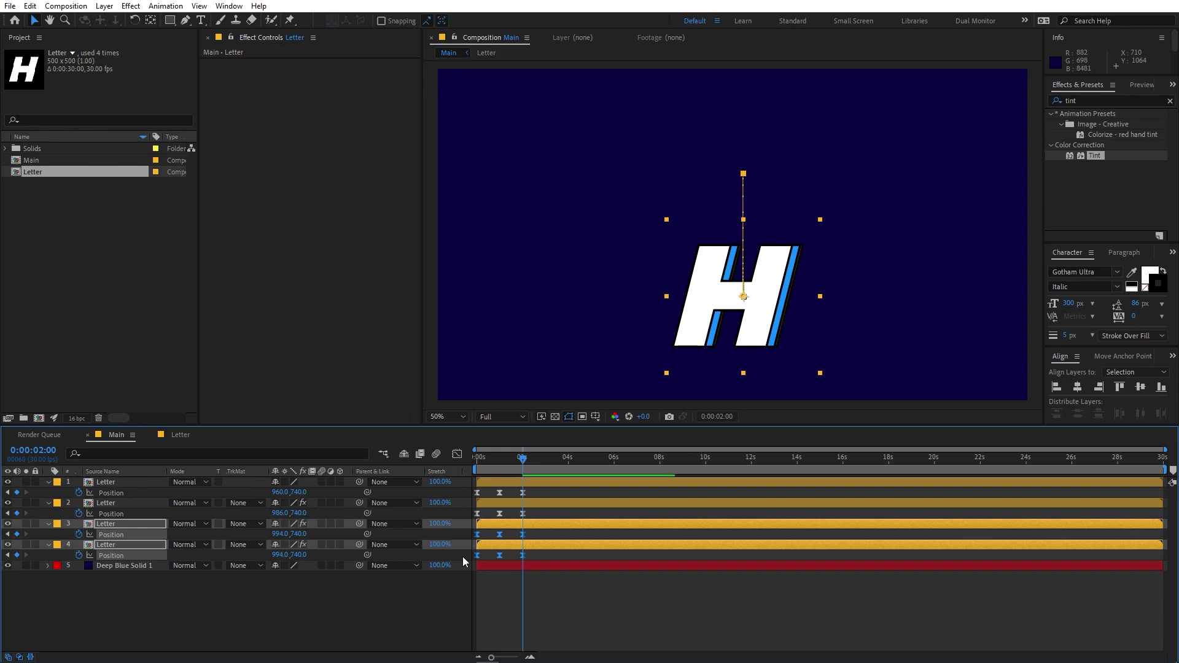
key("Right")
key("Right")
key("Right")
key("Right")
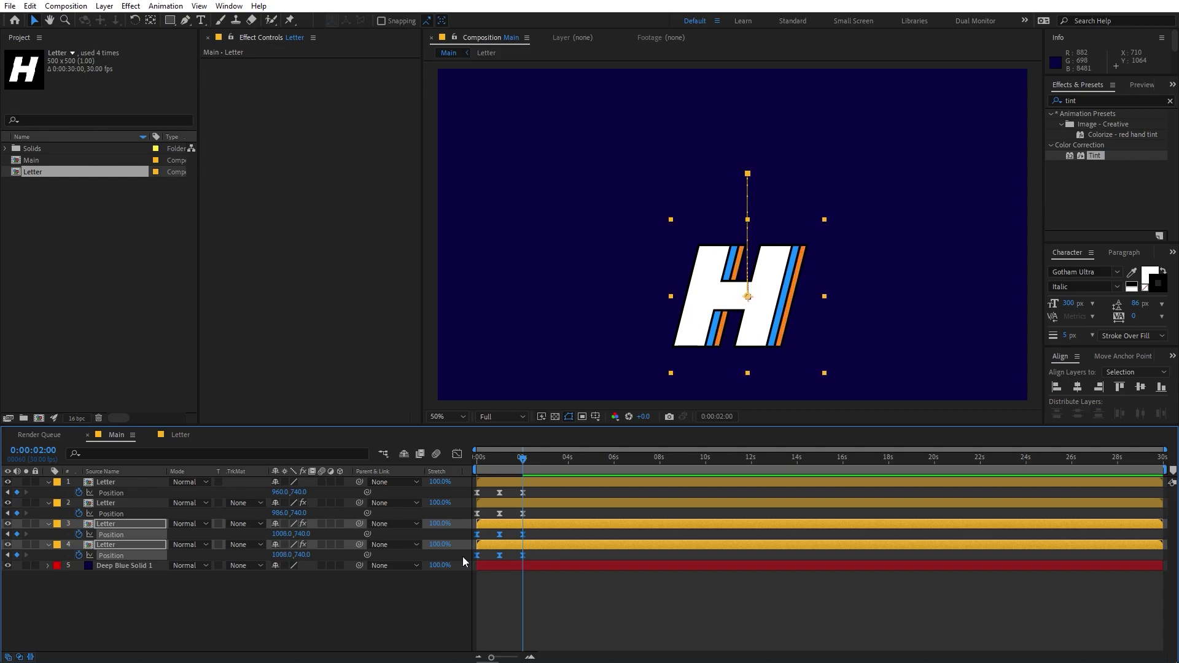
left_click(551, 555)
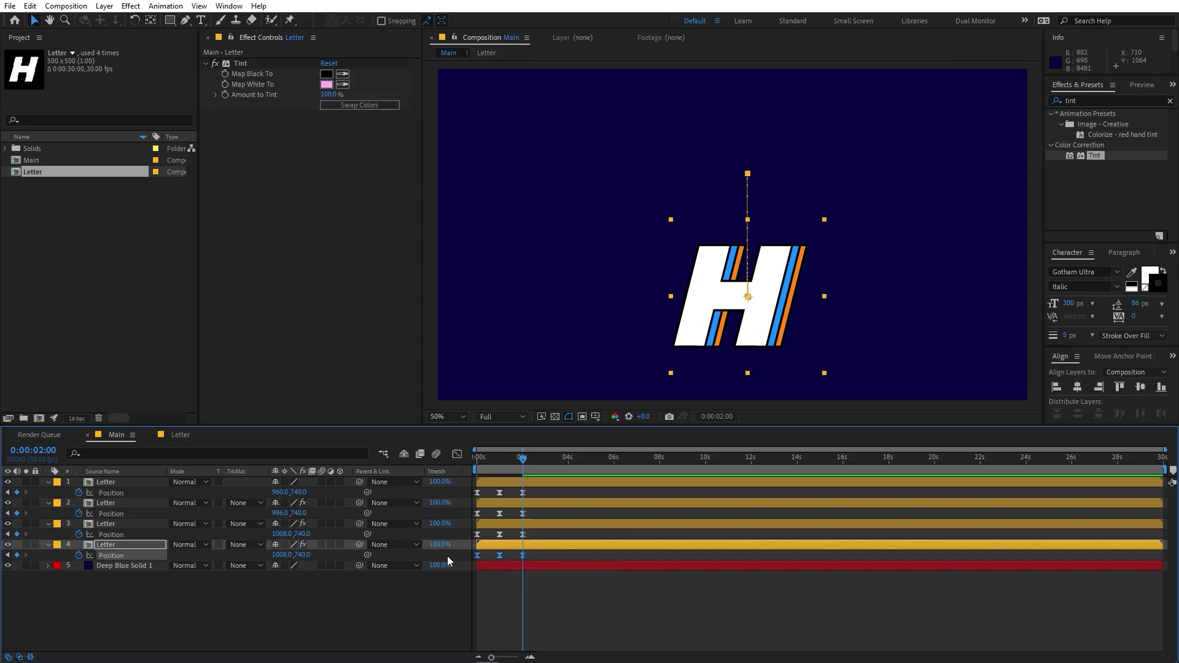
key("Right")
key("Right")
key("Right")
key("Right")
key("Right")
key("Right")
key("Right")
key("Right")
key("Right")
key("Right")
key("Right")
key("Right")
key("Right")
key("Right")
key("Right")
key("Right")
key("Right")
key("Right")
key("Right")
key("Right")
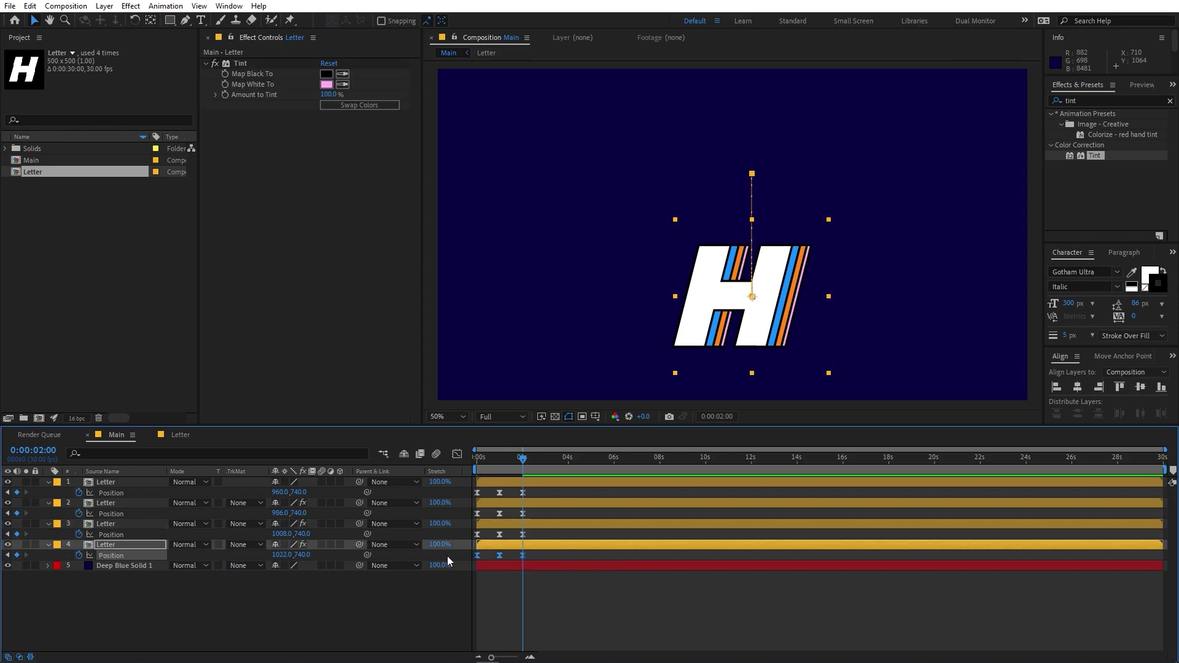
key("Right")
key("Right")
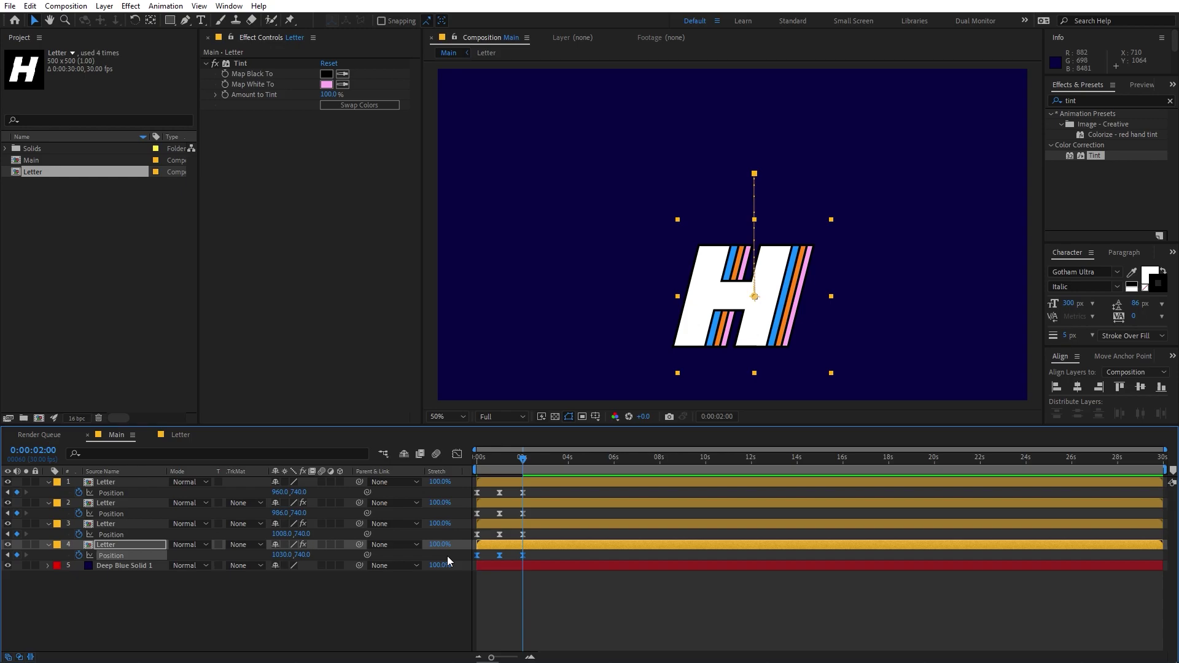
left_click(536, 591)
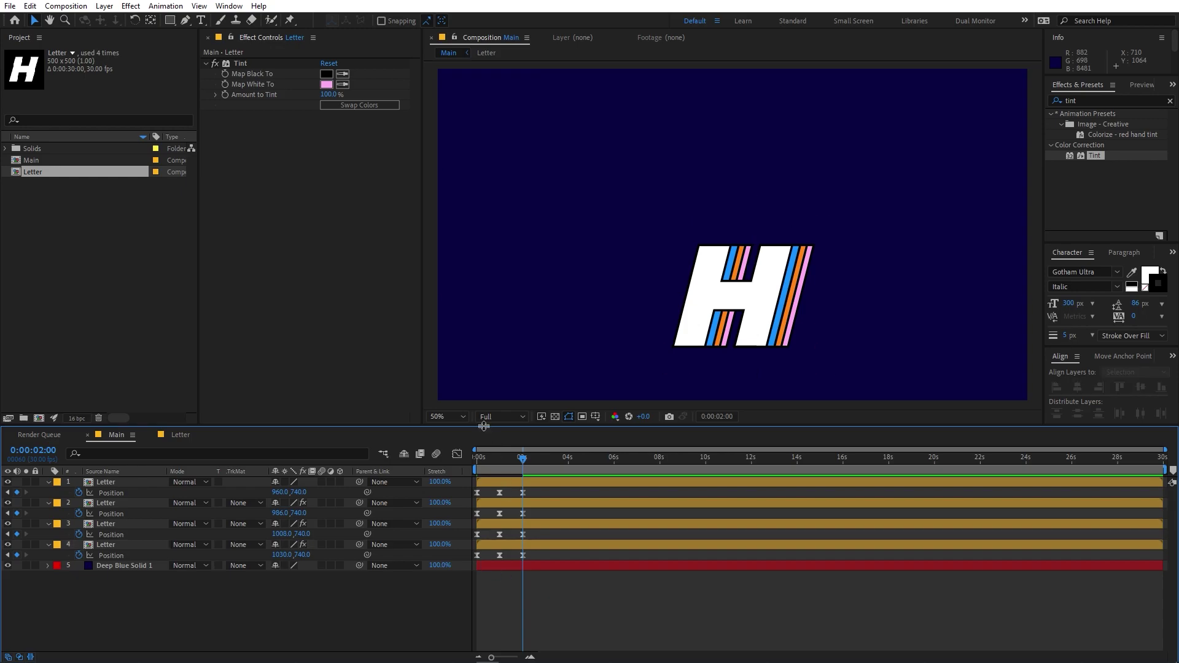
- Undo an accidental move of the top H and play back the bounce
left_click(512, 463)
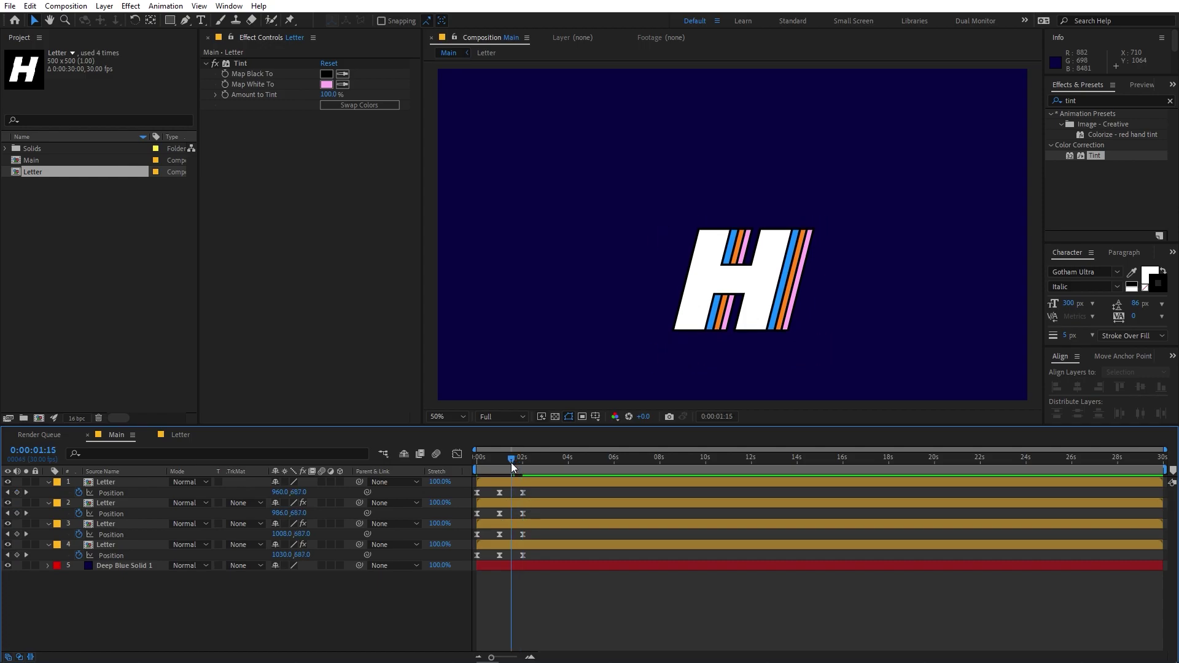
left_click_drag(737, 282, 733, 256)
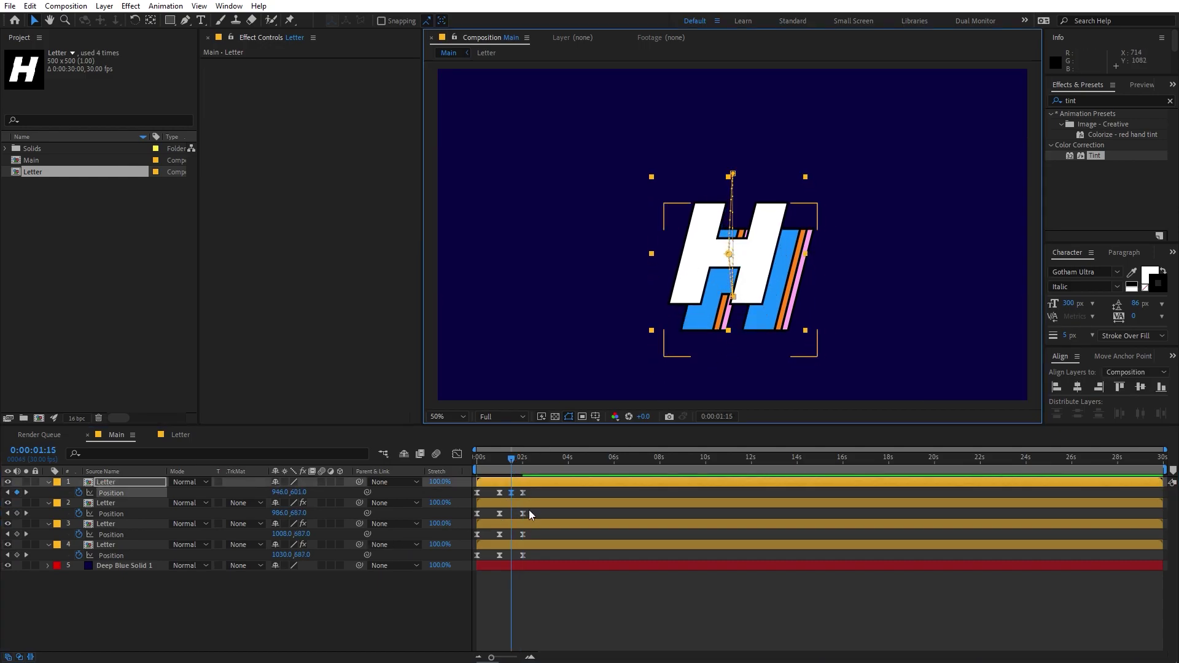
key("ctrl+z")
key("space")
left_click_drag(528, 485, 523, 485)
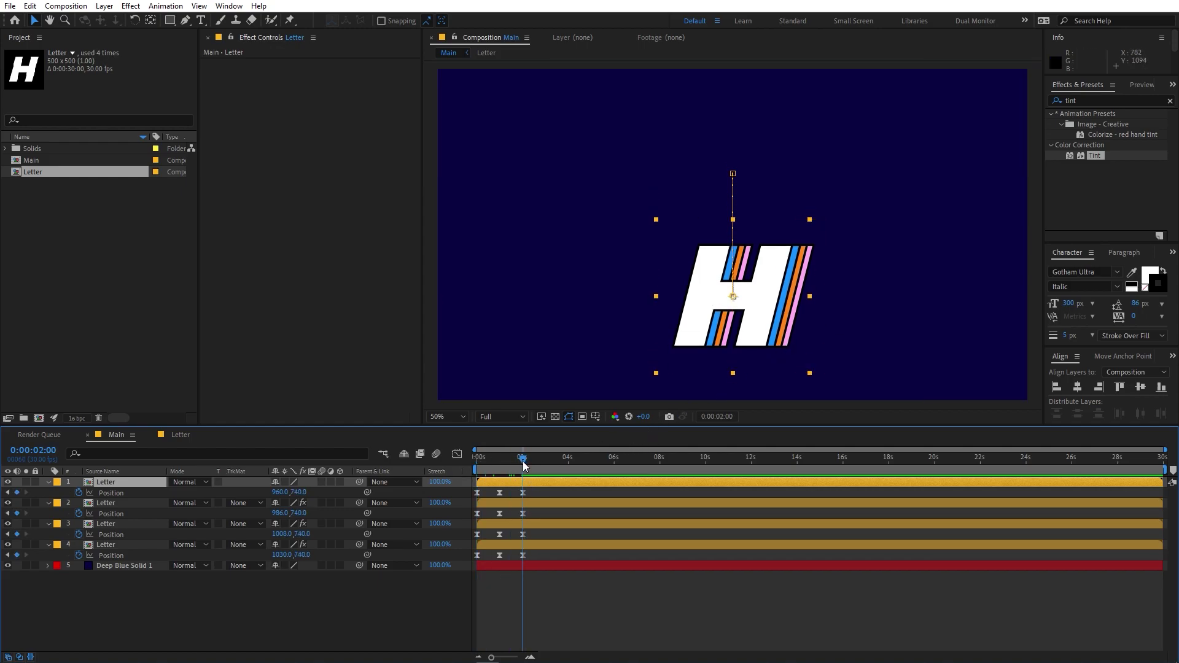
- Stagger Letter layers 2, 3 and 4 to start at 03f, 06f and 10f
left_click_drag(491, 657, 518, 658)
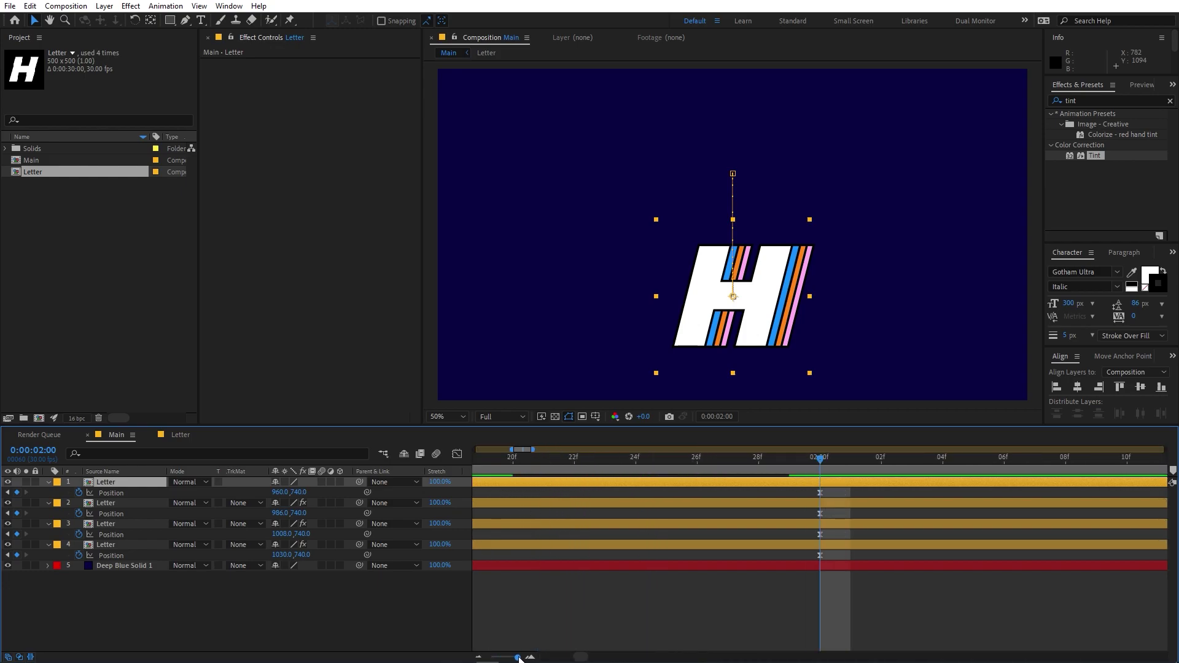
key("Home")
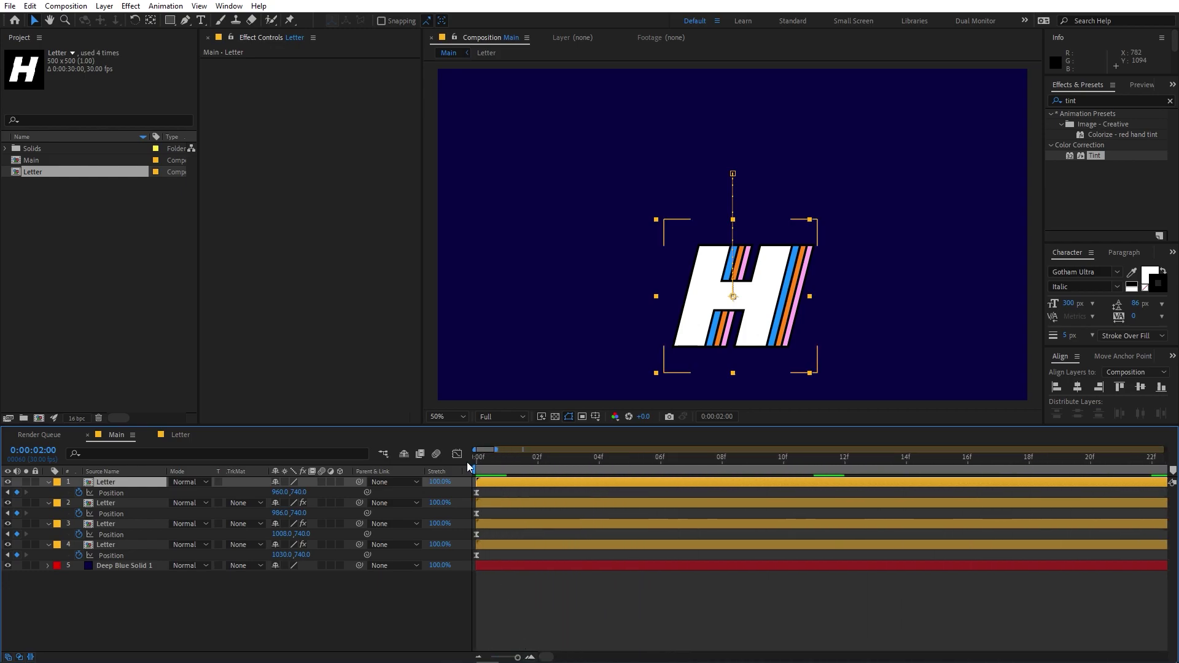
left_click(489, 508)
key("ctrl+alt+shift+e")
left_click_drag(490, 508, 570, 504)
left_click_drag(510, 527, 692, 528)
left_click_drag(505, 546, 786, 557)
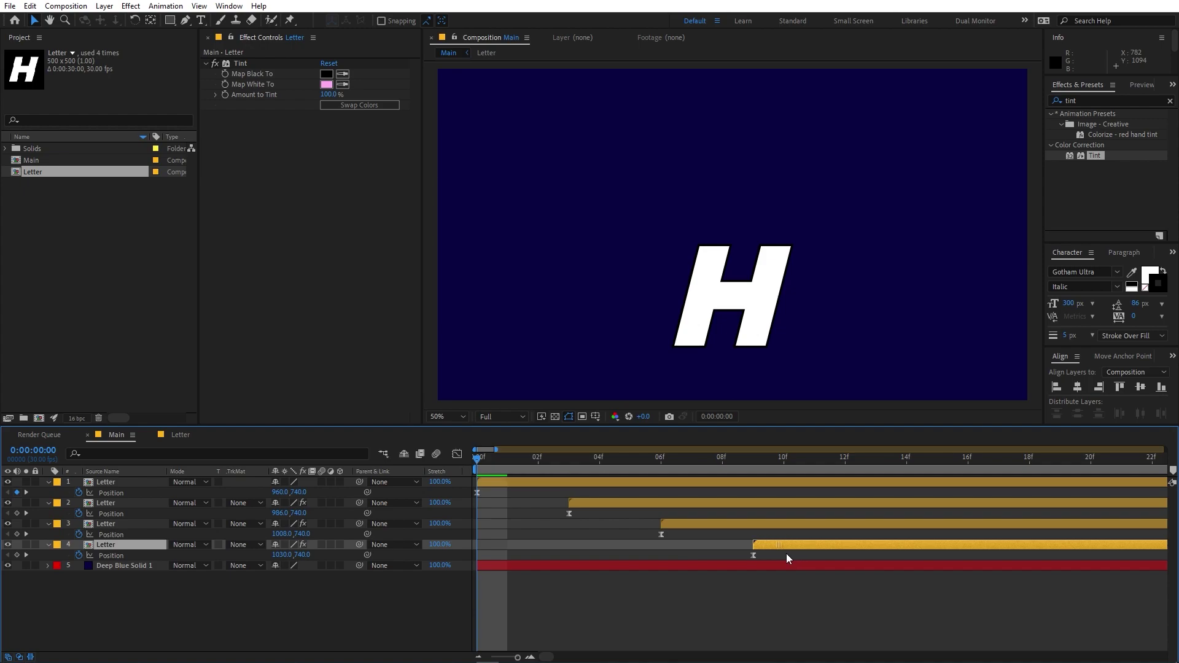
- Move all twelve Position keyframes so they start at about 6 seconds
left_click_drag(514, 658, 472, 657)
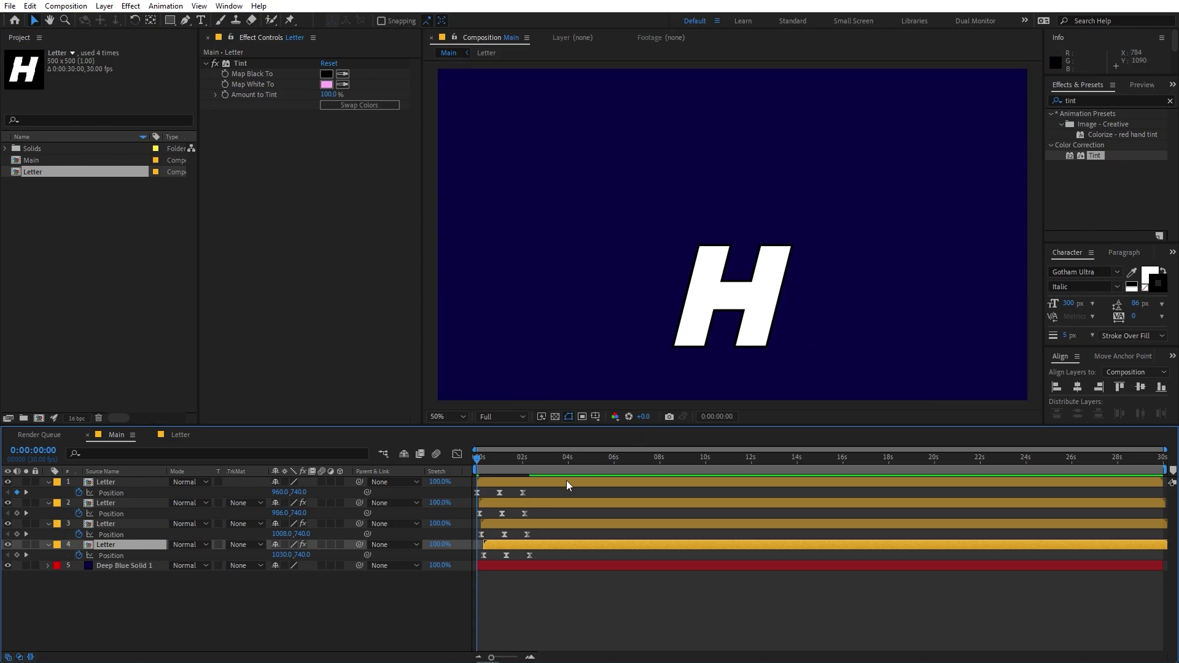
left_click_drag(550, 494, 461, 568)
left_click_drag(557, 466, 614, 469)
left_click_drag(479, 495, 612, 500)
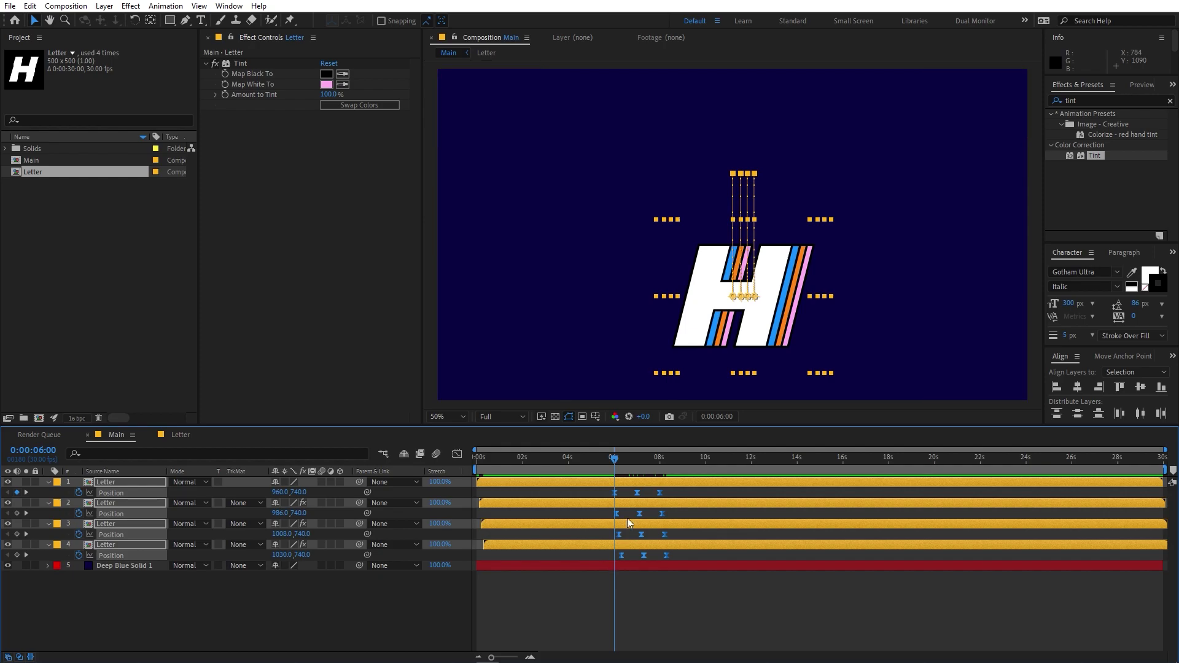
- Slide the four Letter layers about 5 seconds earlier and preview the bounce
left_click(631, 478)
left_click(622, 485)
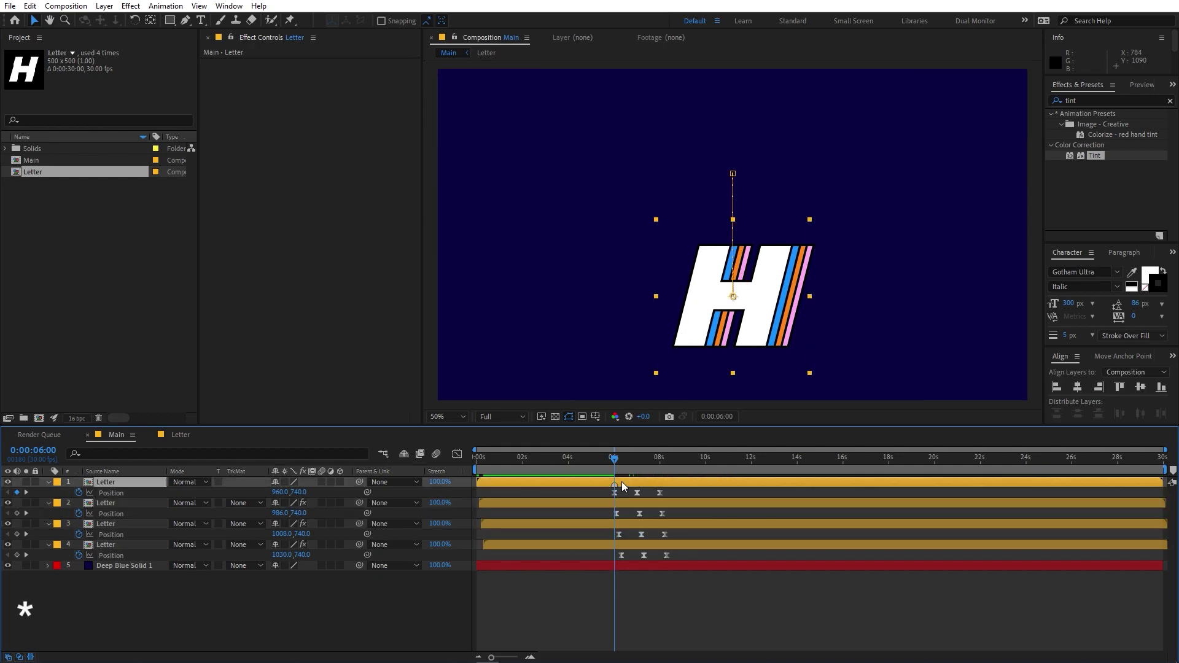
left_click(634, 548, "shift")
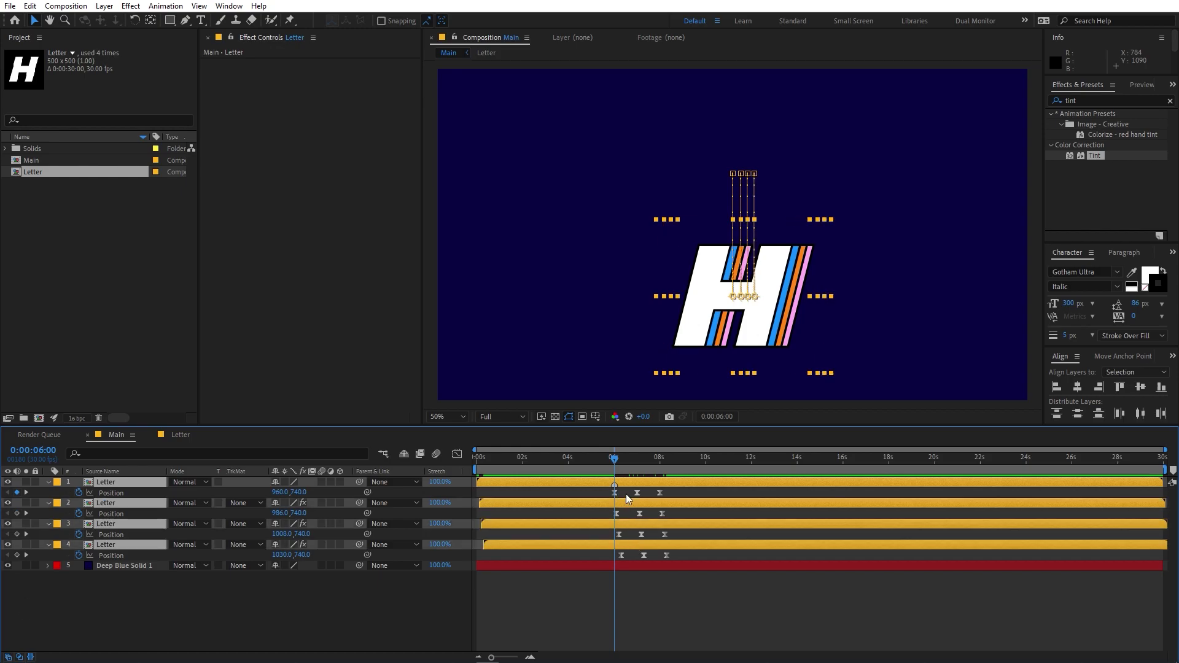
left_click_drag(613, 485, 491, 487)
key("Home")
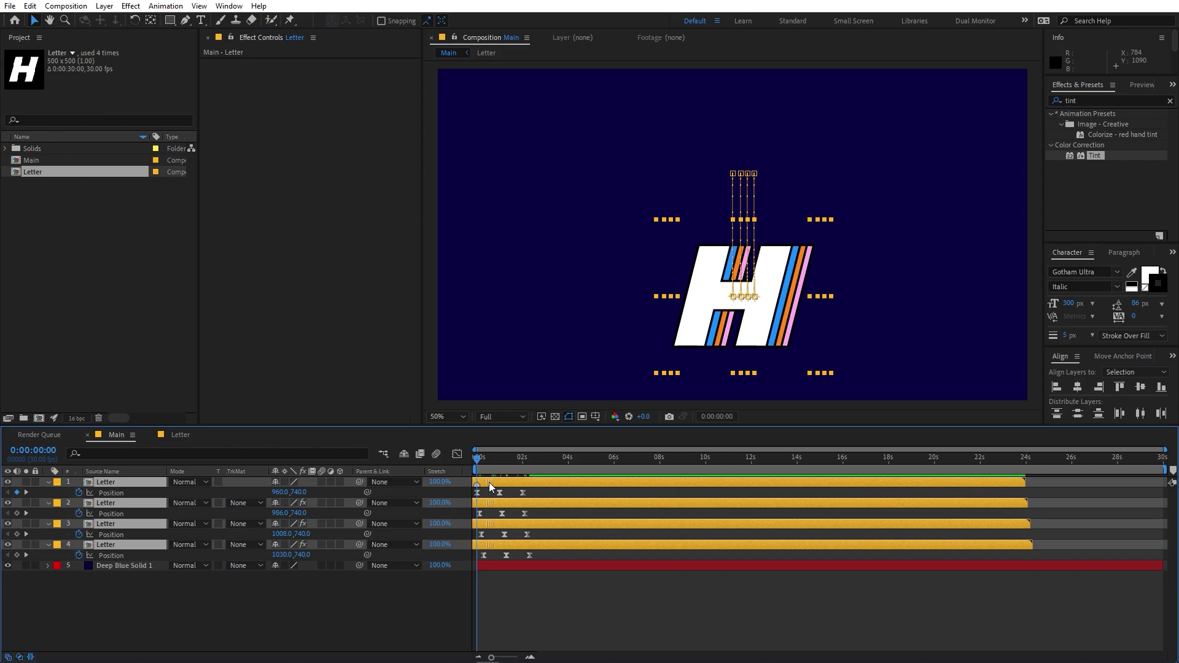
left_click(550, 606)
key("space")
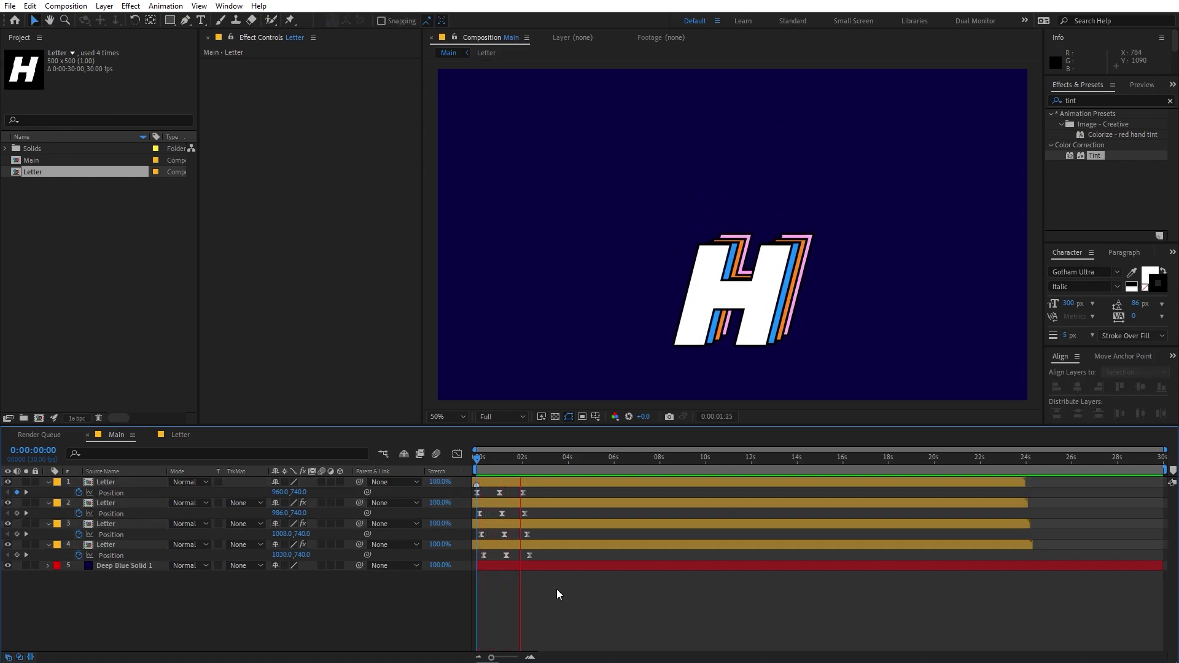
- End the work area at 0:00:02:09 and bring up its options
left_click(529, 466)
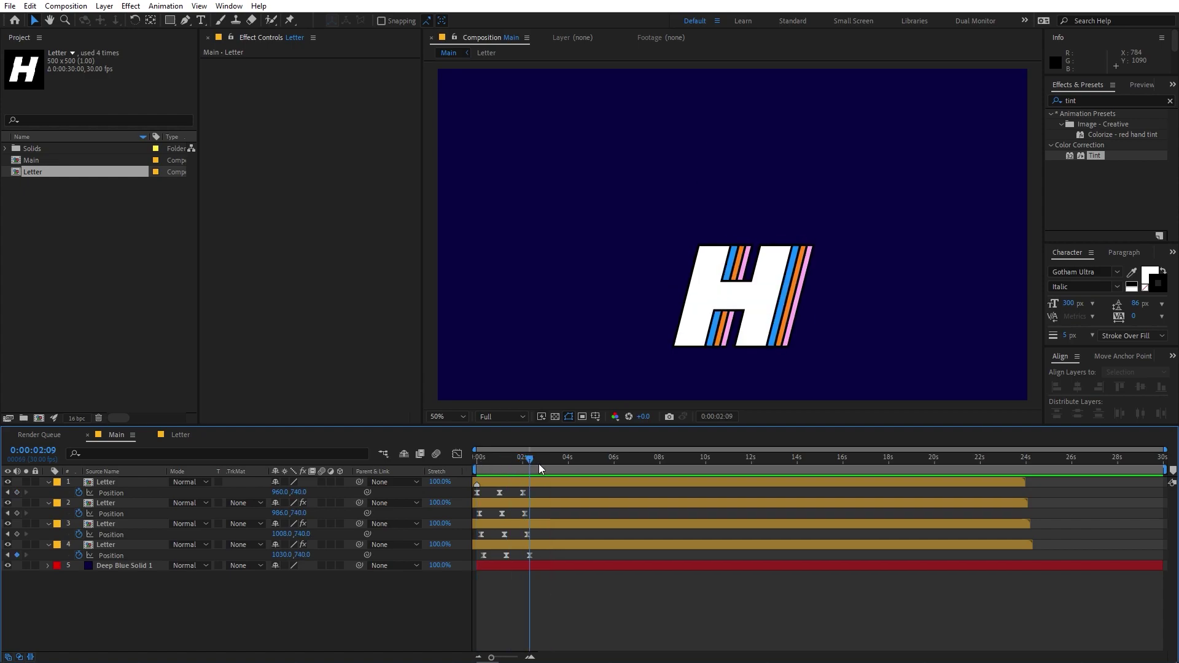
key("n")
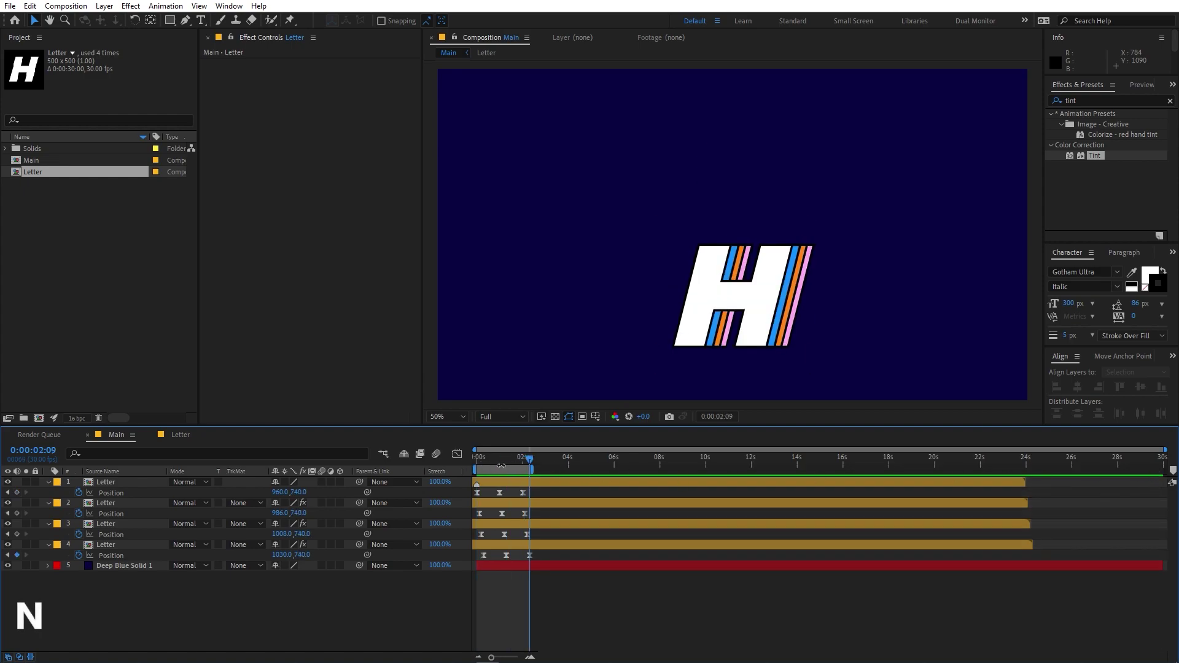
right_click(507, 469)
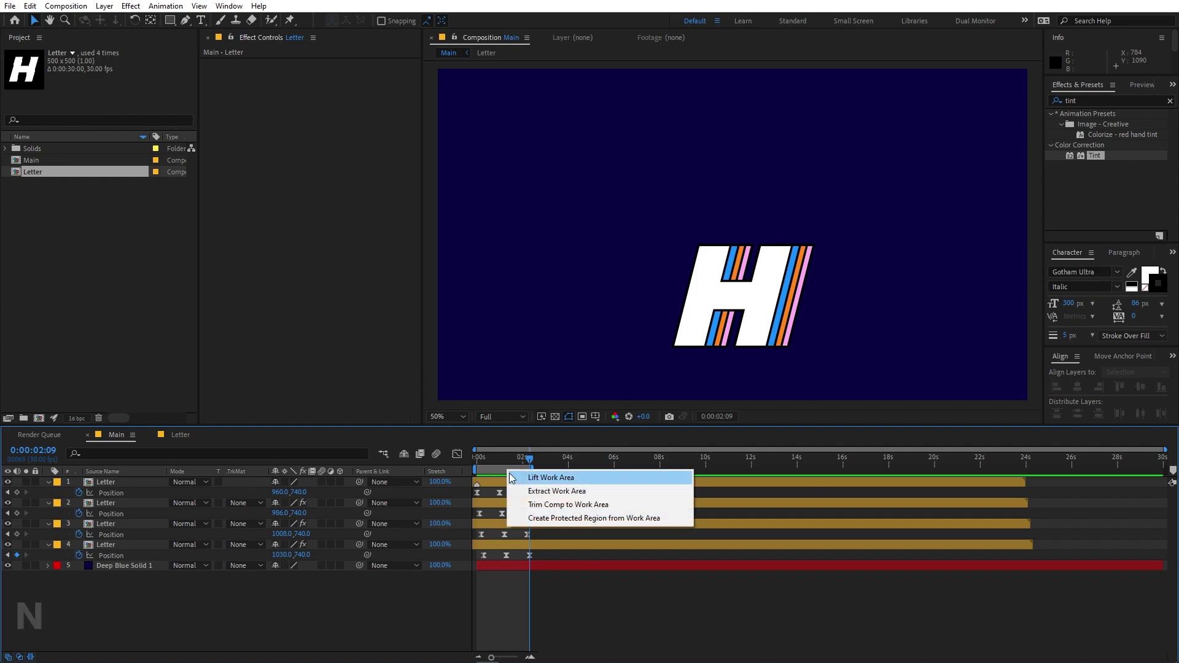
- Trim the Main comp to the work area and preview the bounce
left_click(531, 505)
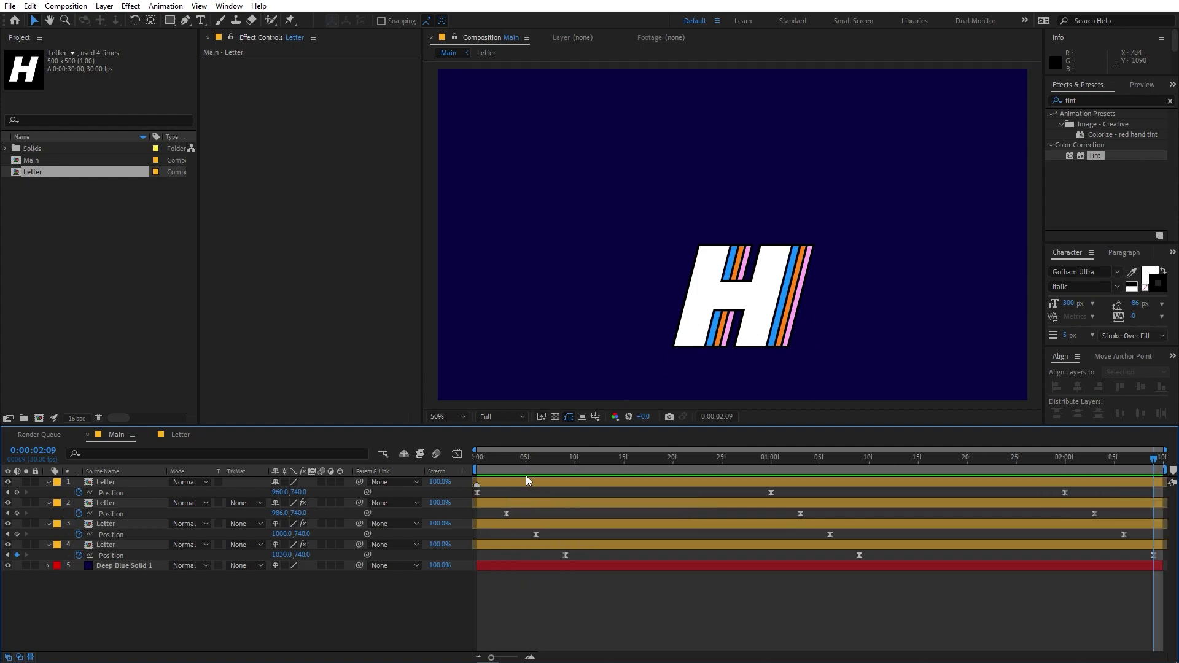
key("Home")
key("space")
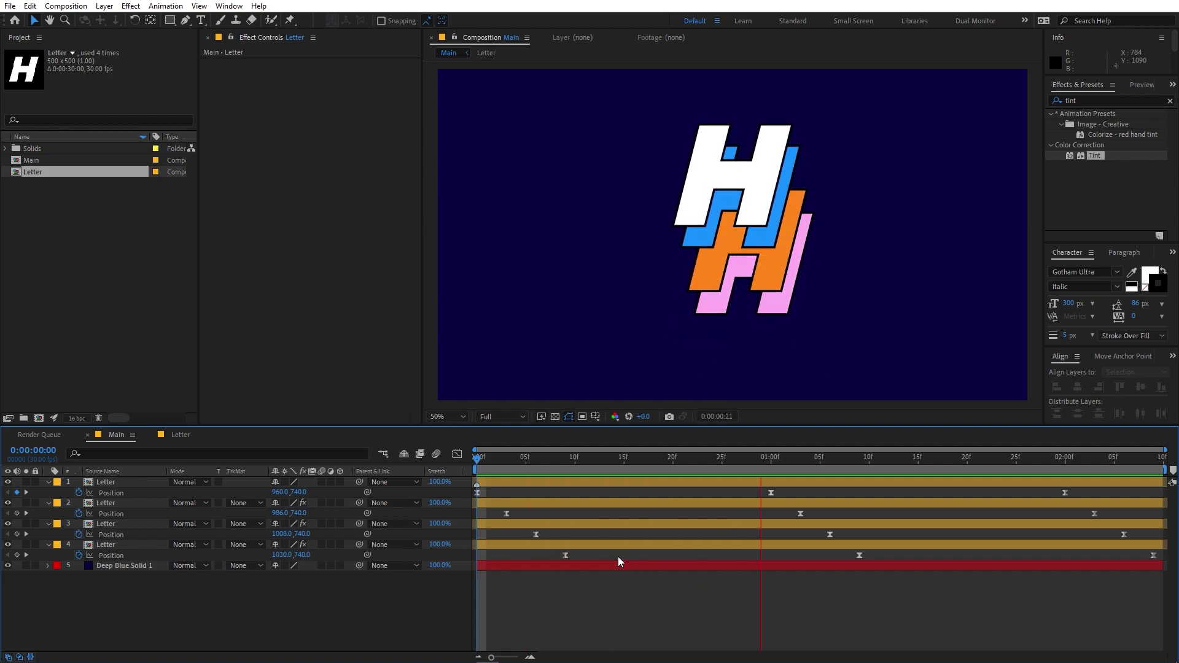
key("space")
- Pre-compose the four Letter layers into a precomp named 'Animation 1'
left_click(102, 484)
left_click(105, 545, "shift")
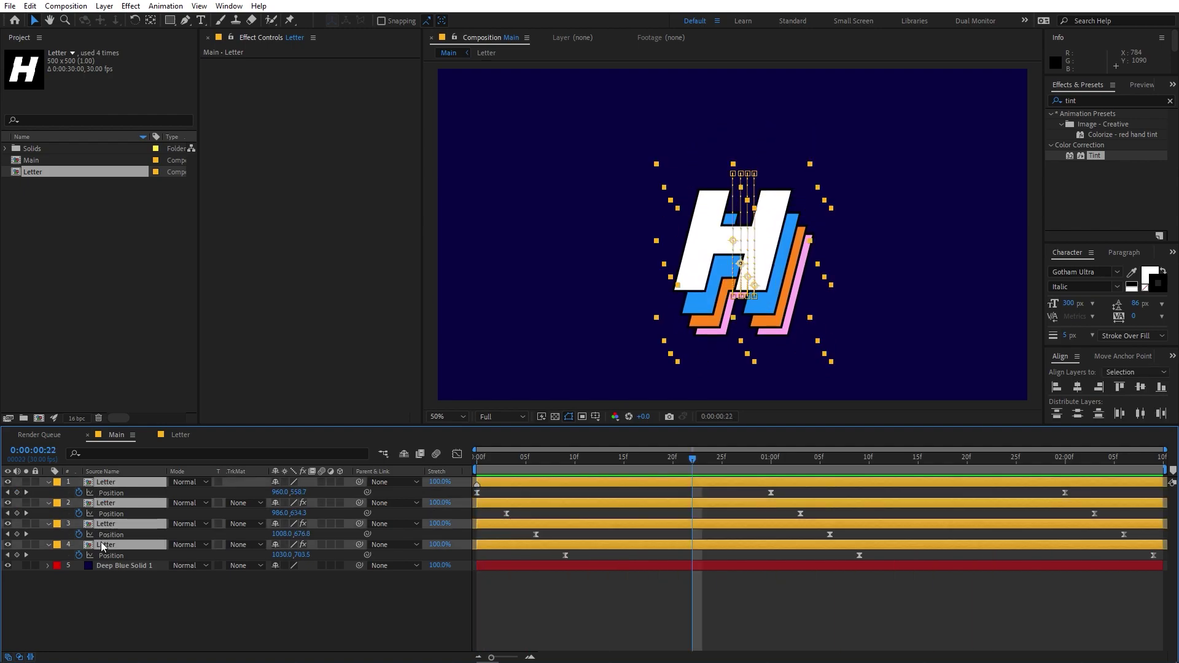
right_click(103, 543)
left_click(145, 475)
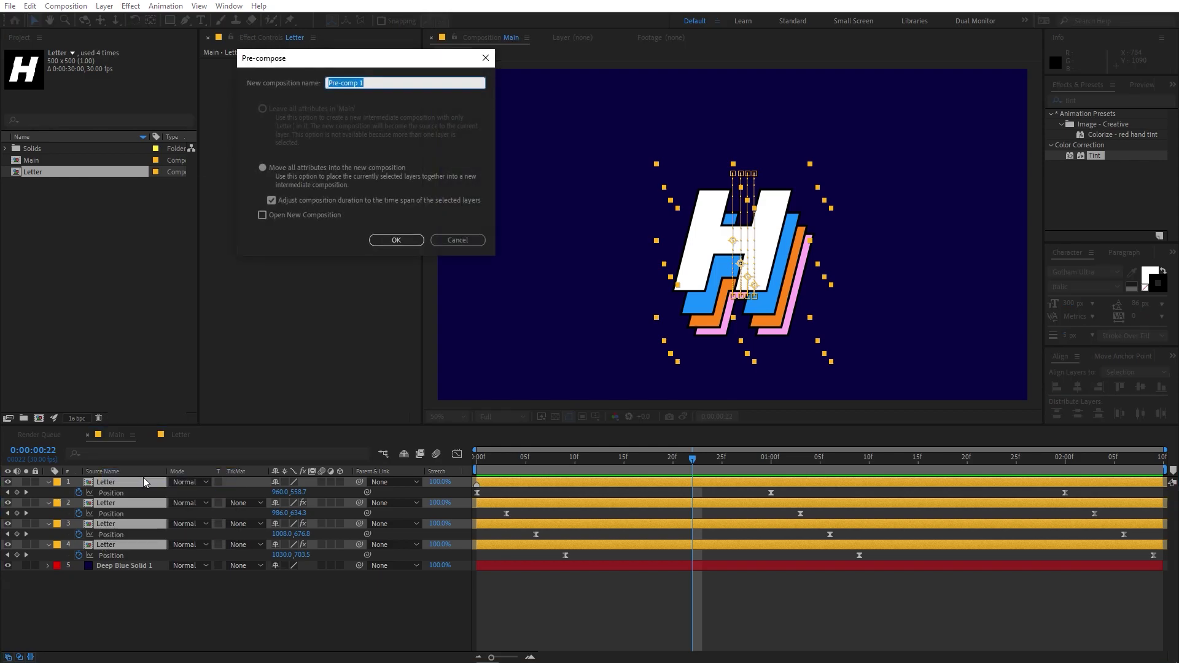
type("Animation 1")
key("Return")
left_click(163, 584)
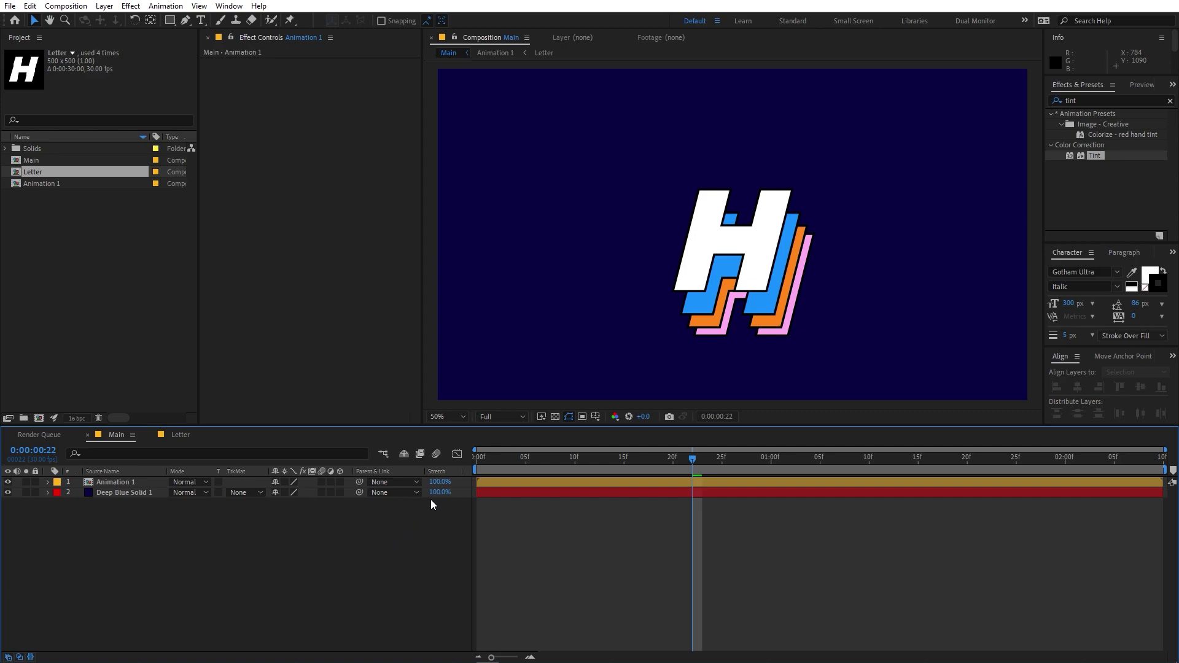
key("Home")
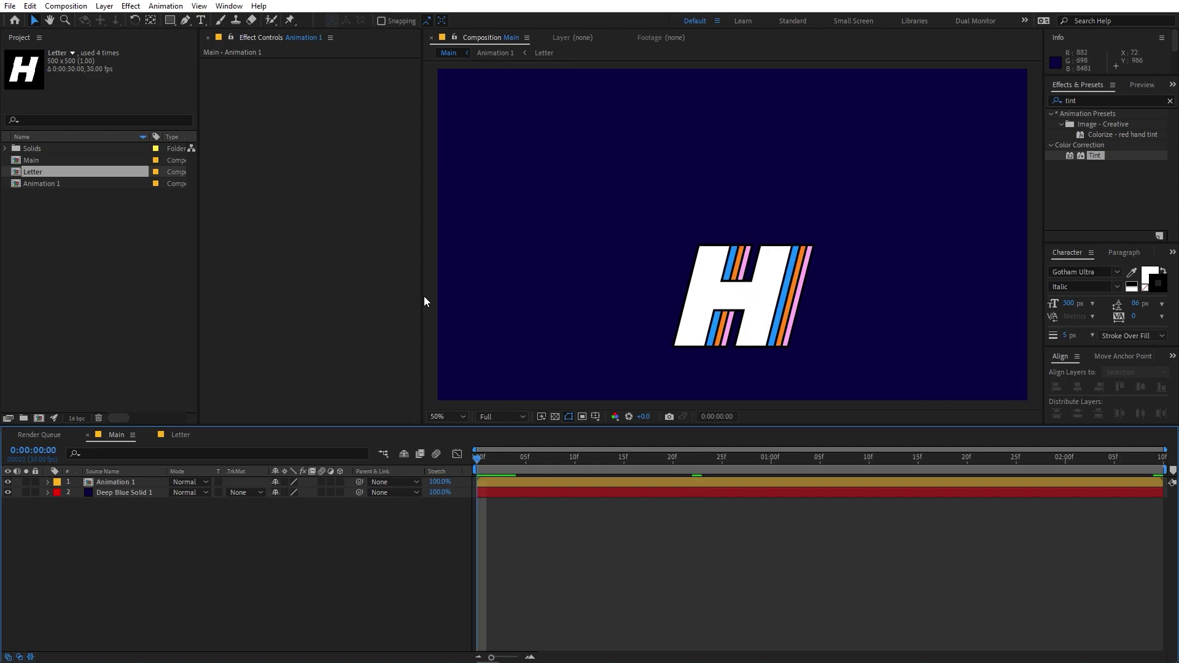
- Duplicate the Letter and Animation 1 items in the Project panel
left_click(91, 253)
left_click_drag(75, 226, 25, 178)
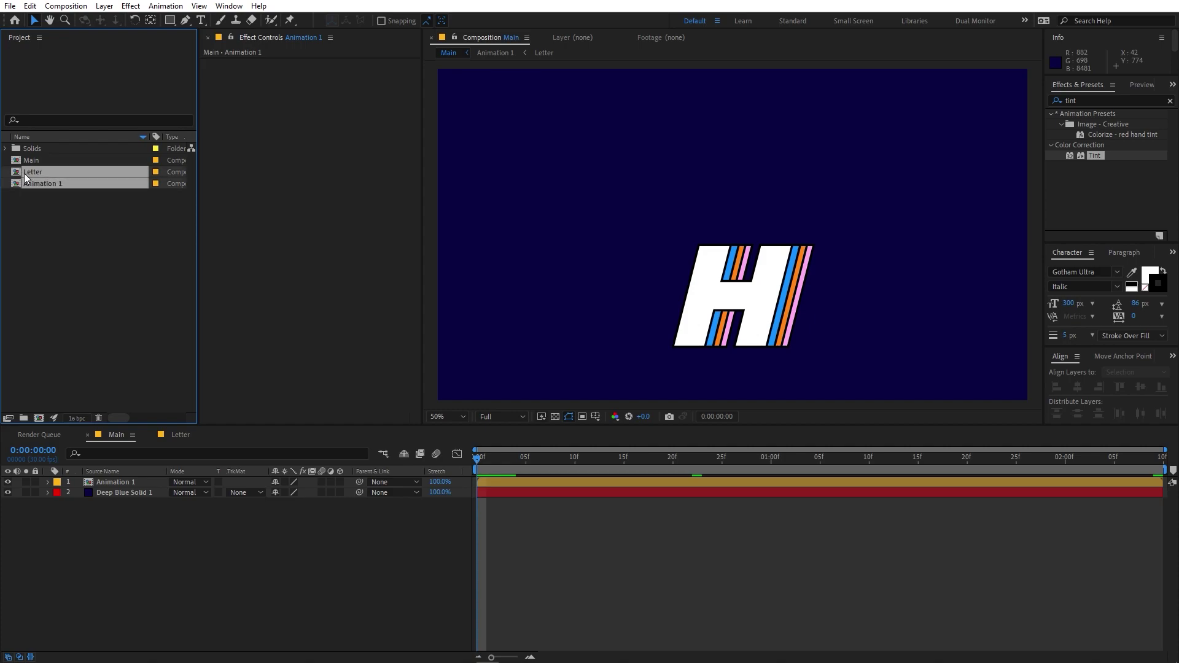
key("ctrl+d")
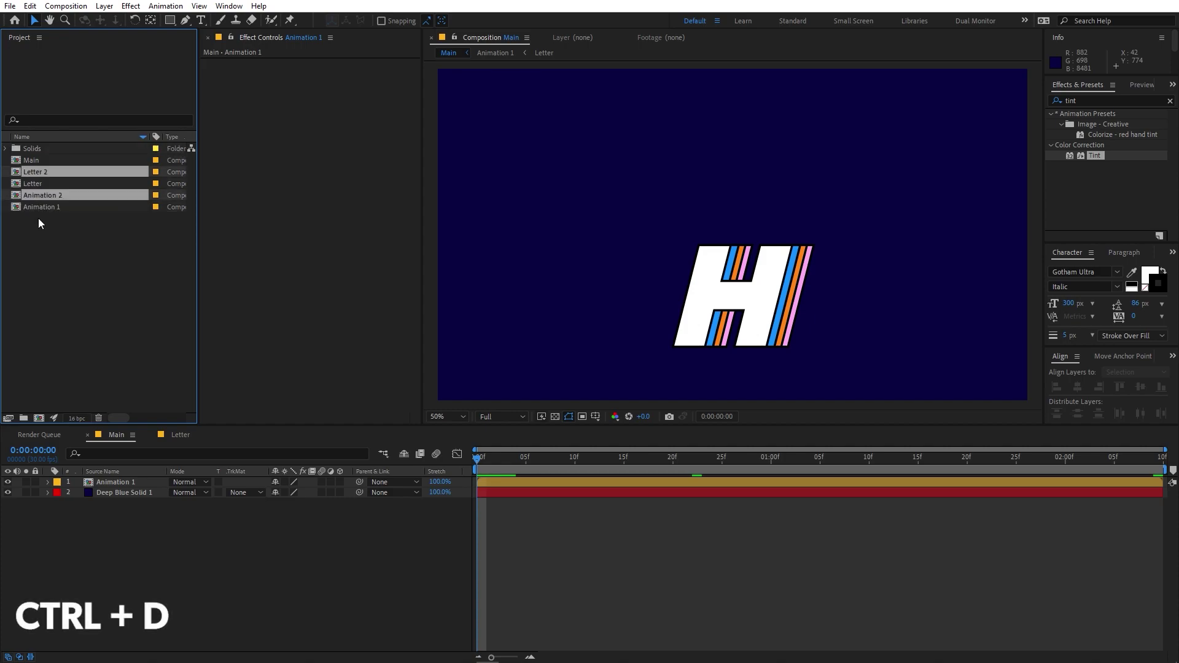
left_click(56, 237)
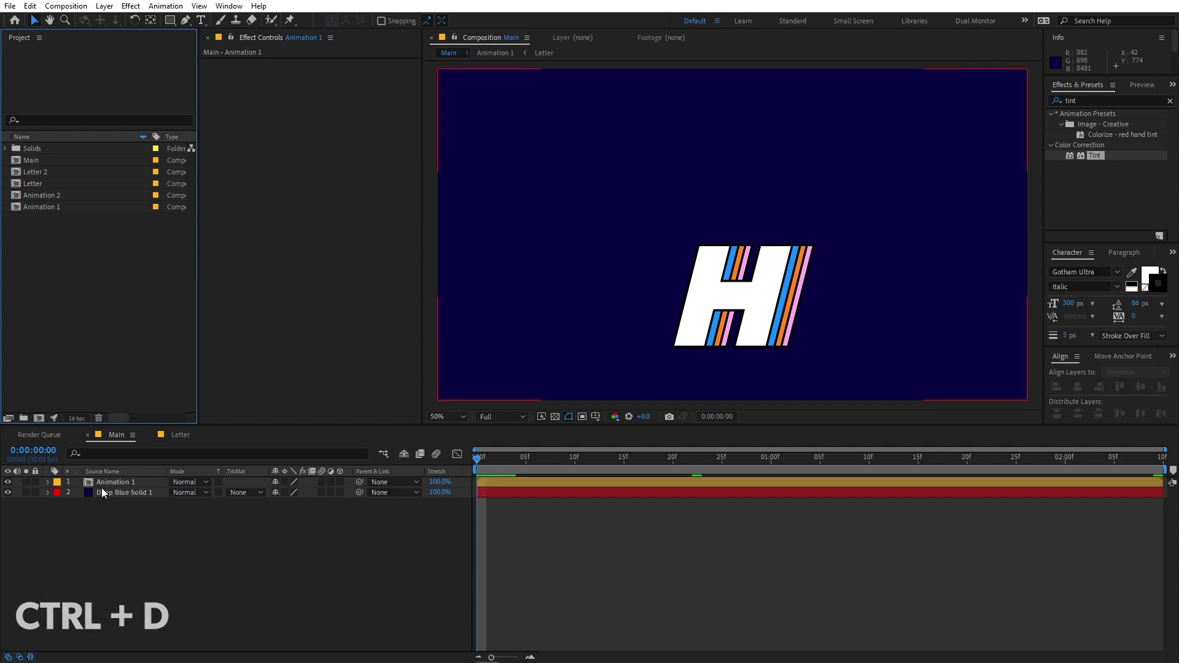
- Duplicate the Animation 1 layer and replace the top copy with Animation 2
left_click(108, 484)
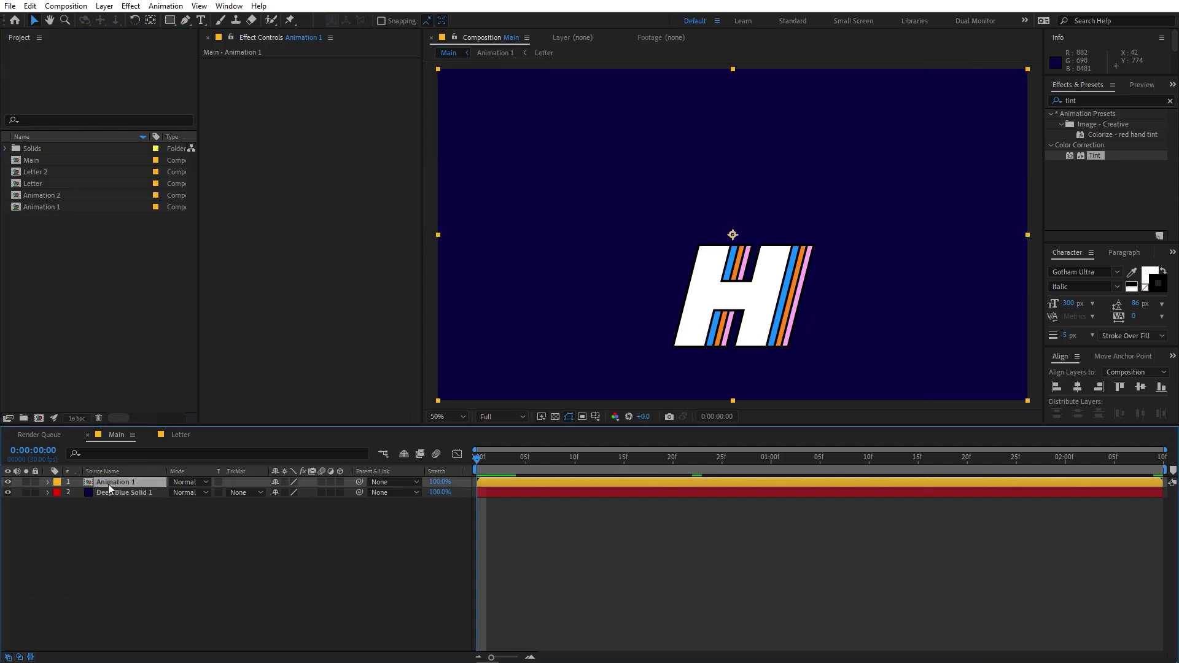
key("ctrl+d")
left_click(116, 493)
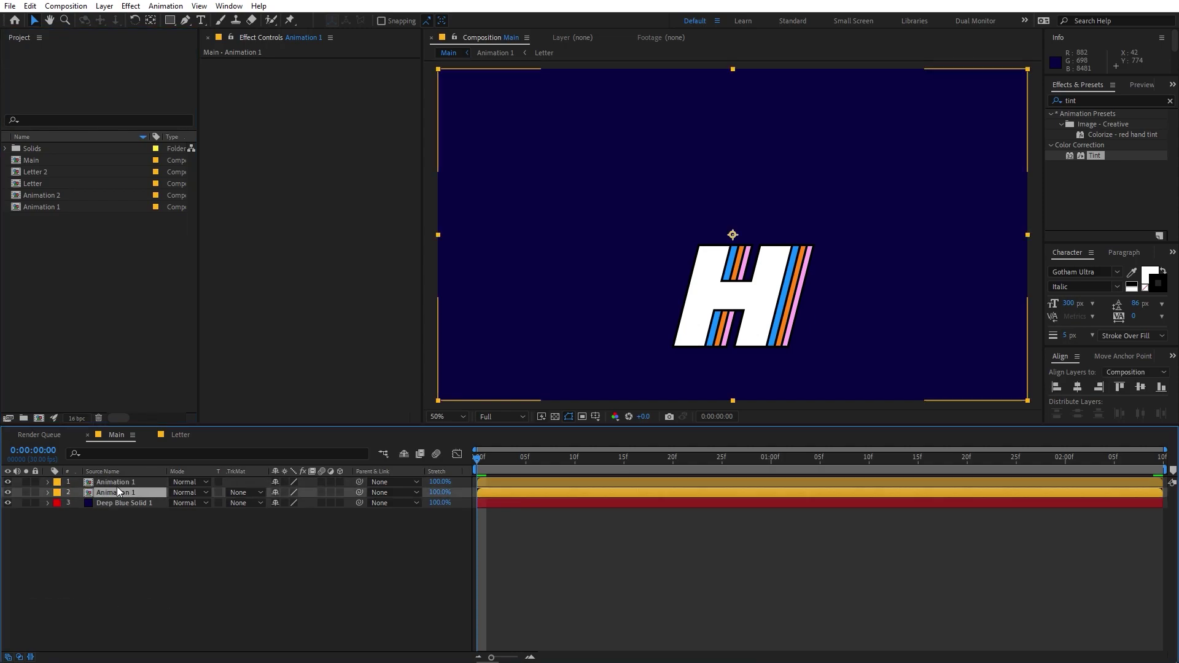
left_click(117, 483)
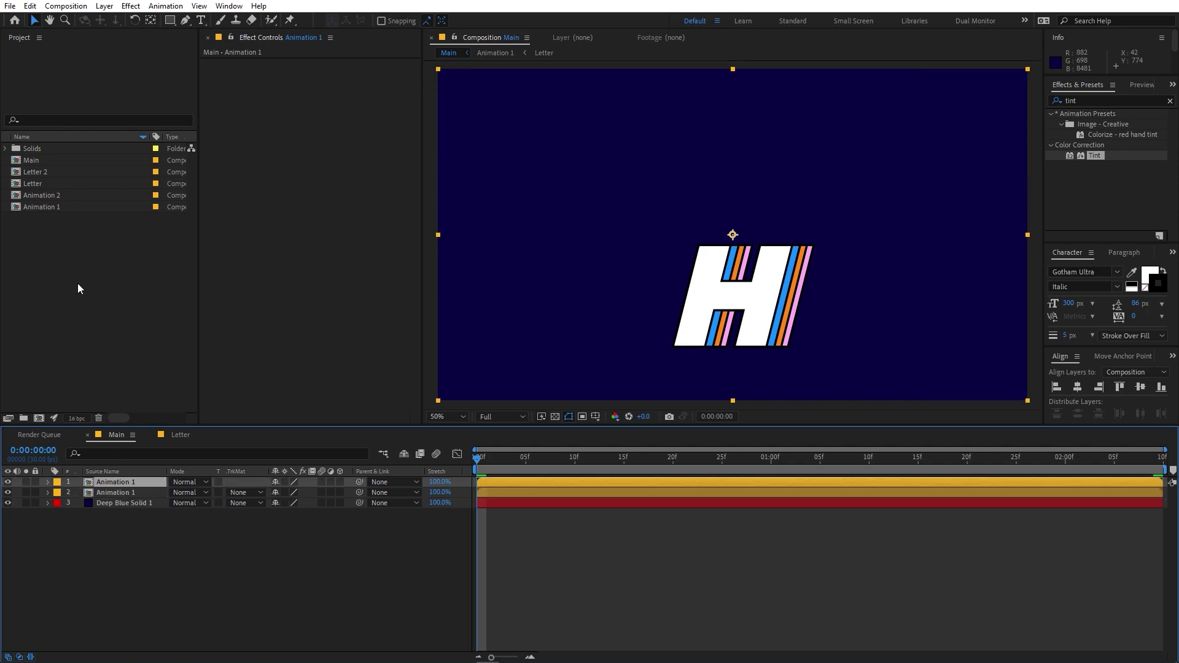
left_click(32, 195)
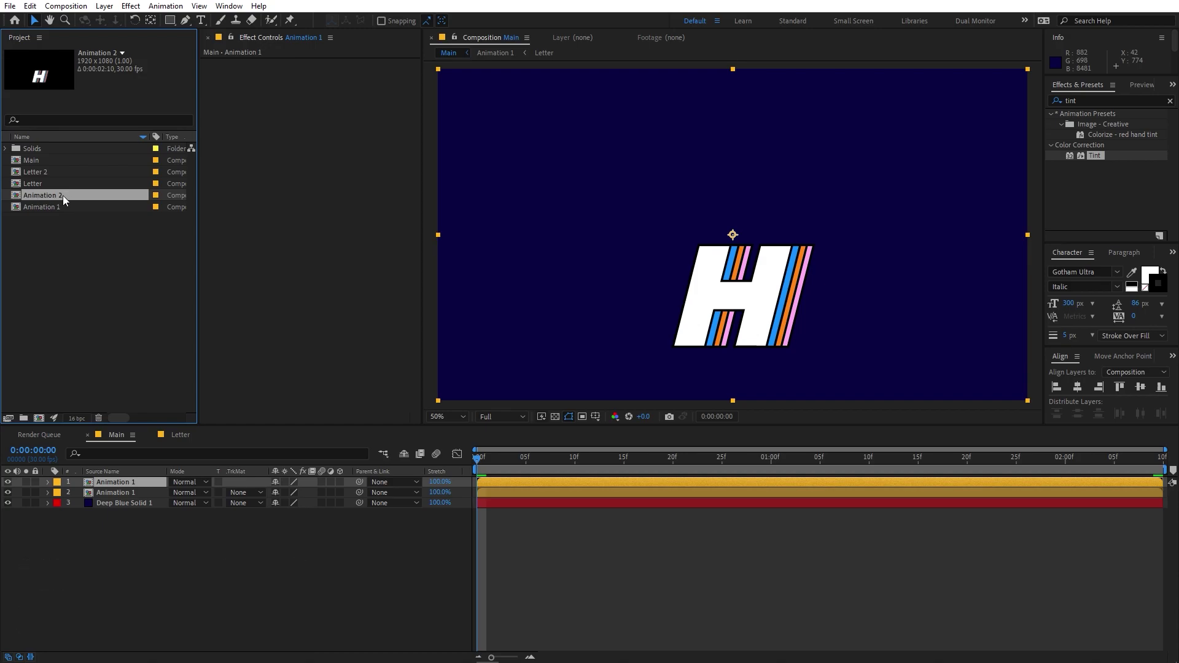
left_click_drag(65, 195, 87, 488)
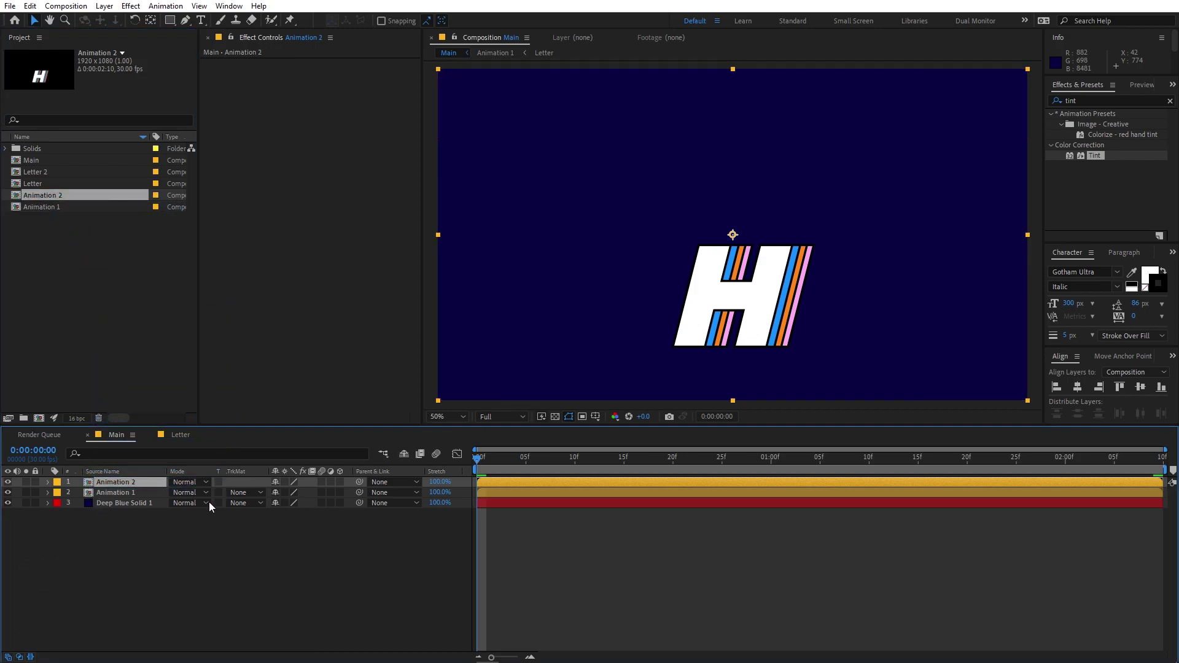
- Replace the four layers inside Animation 2 with the Letter 2 comp
double_click(88, 481)
left_click_drag(147, 575, 91, 482)
left_click(31, 172)
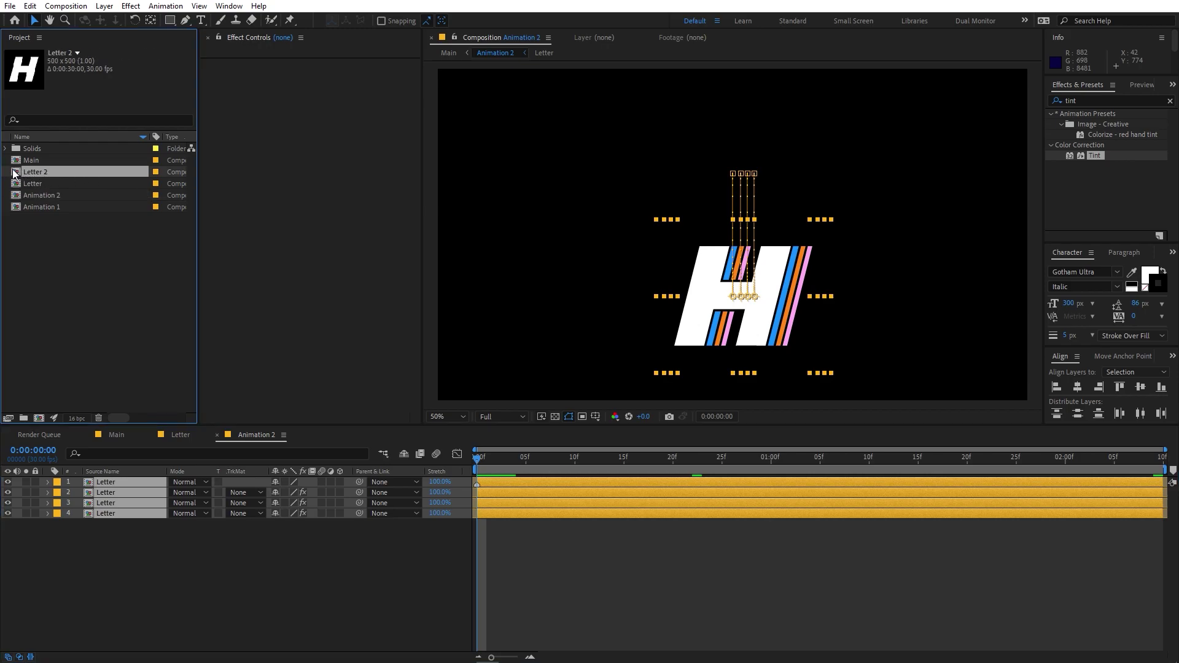
left_click_drag(24, 174, 116, 485)
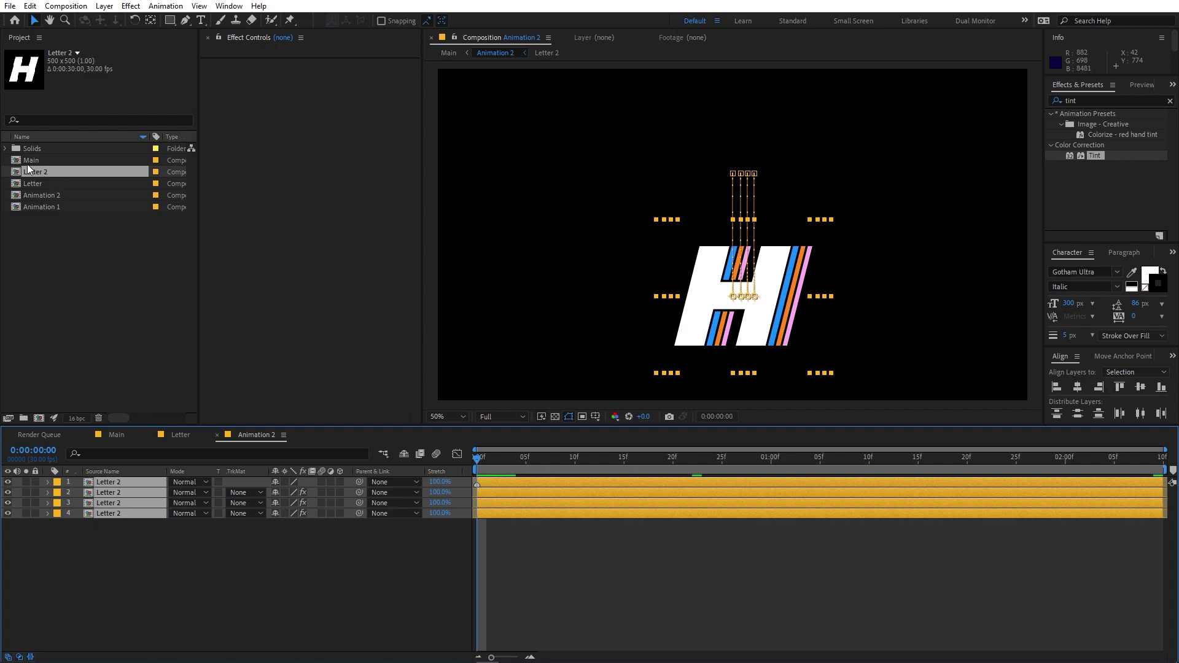
- Change Letter 2's text from H to E and return to Main
double_click(116, 480)
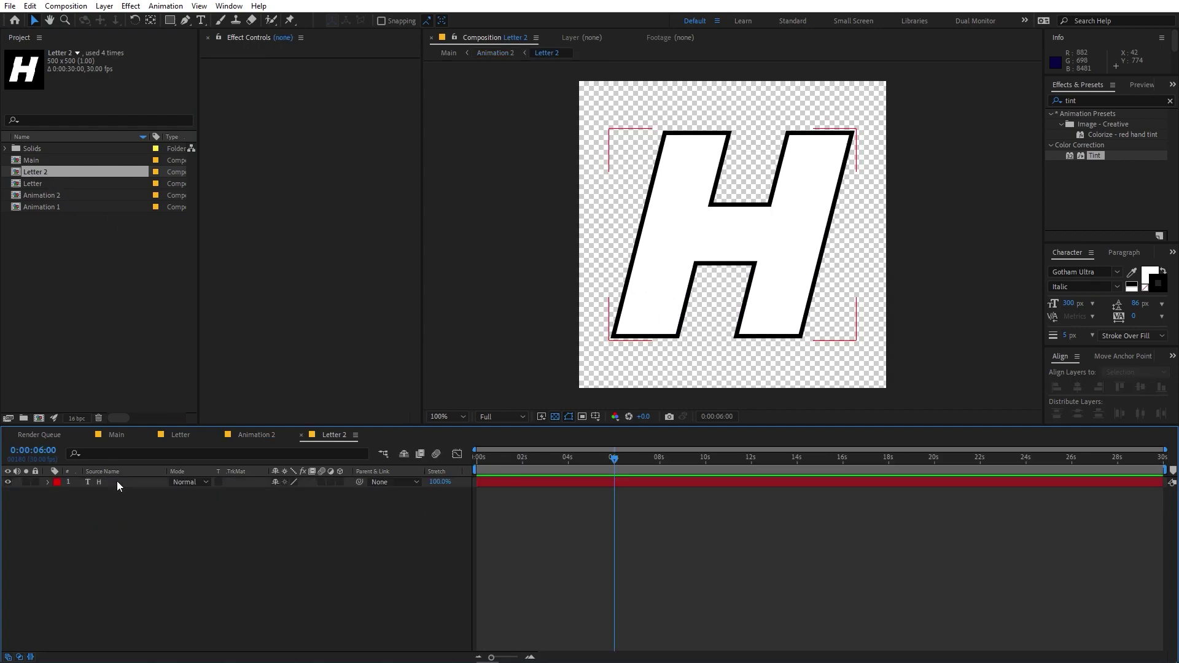
double_click(97, 481)
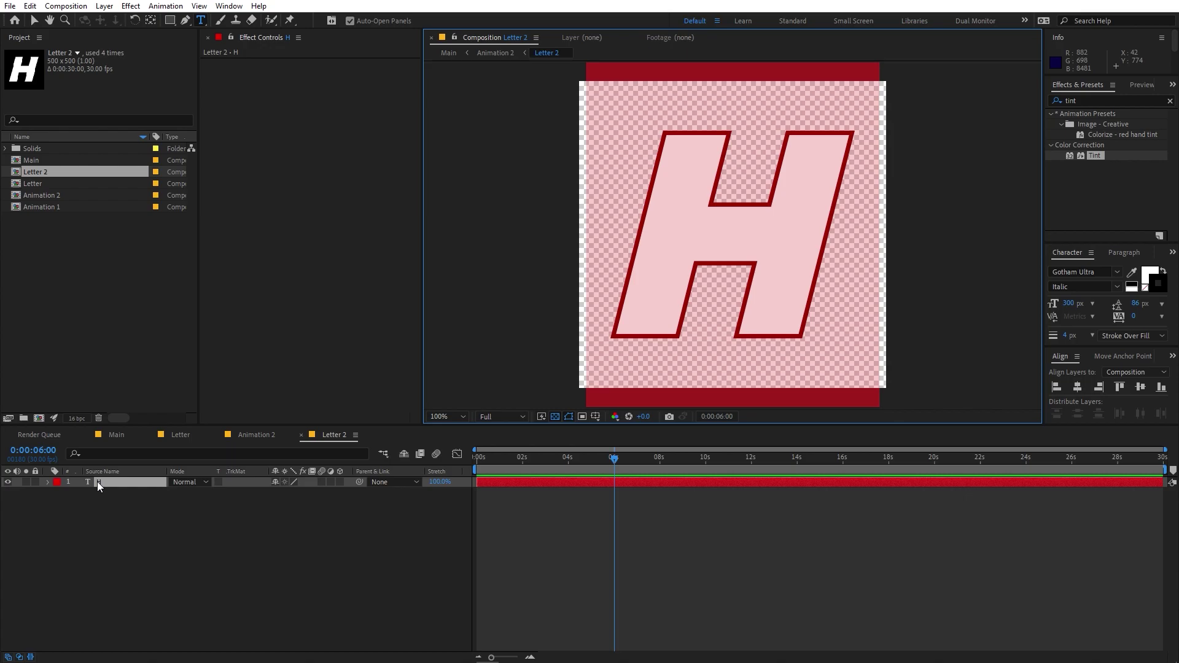
type("E")
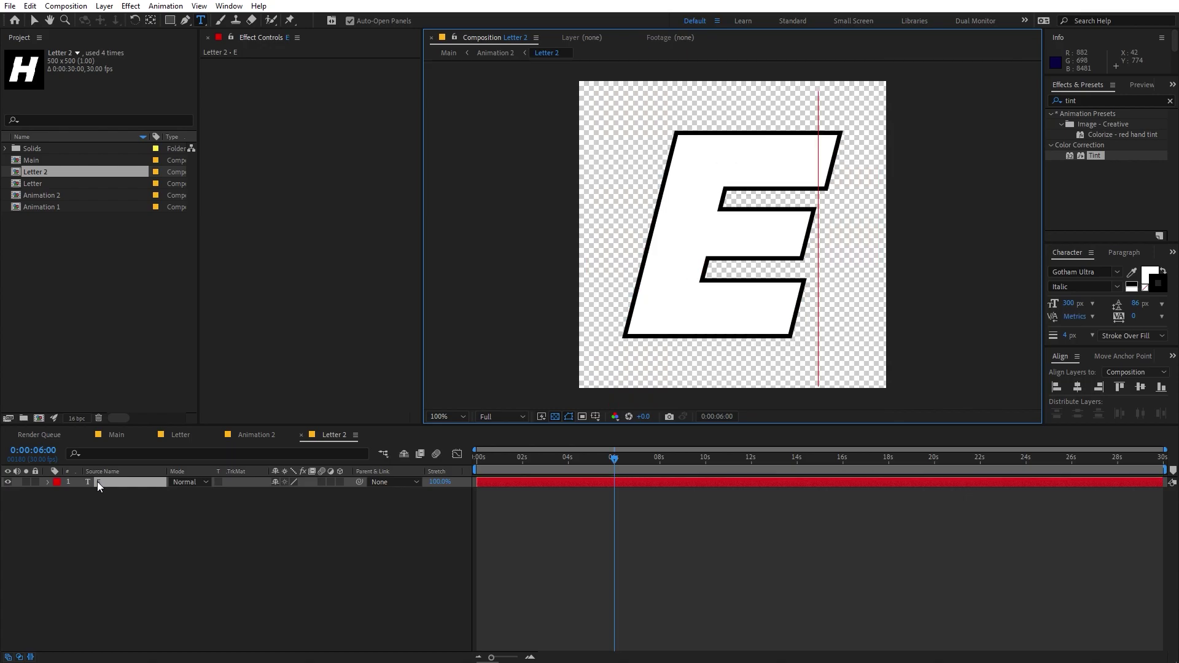
left_click(121, 524)
left_click(117, 431)
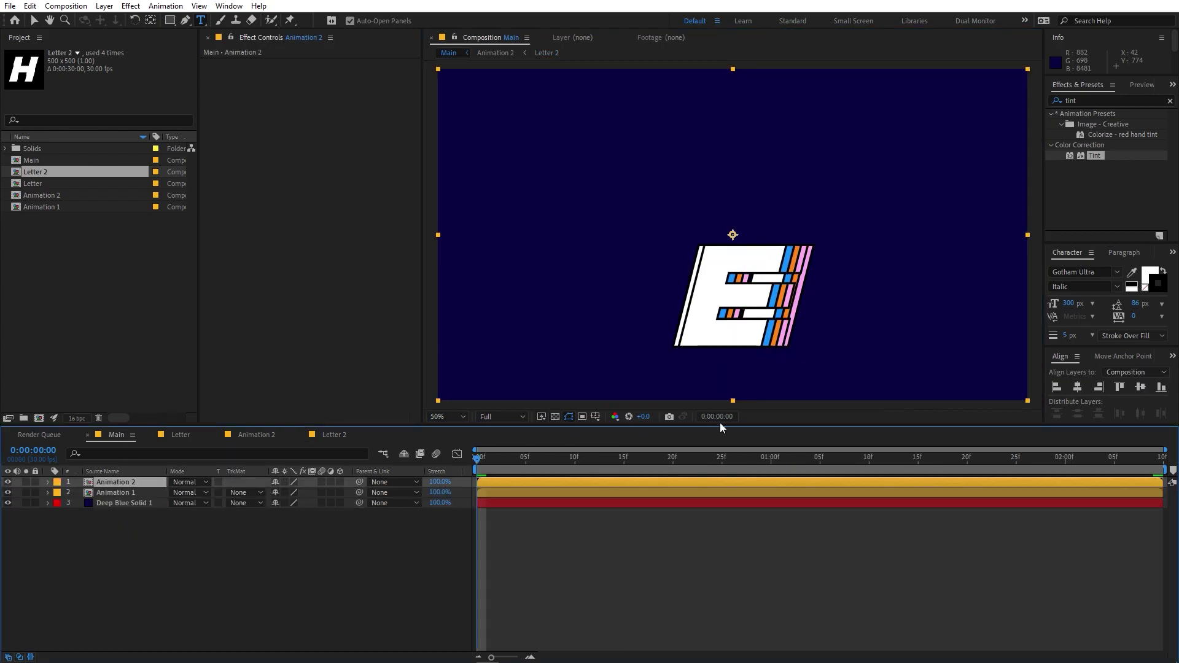
- Move the E to the right of the H in the viewer
left_click(34, 20)
left_click_drag(724, 301, 837, 301)
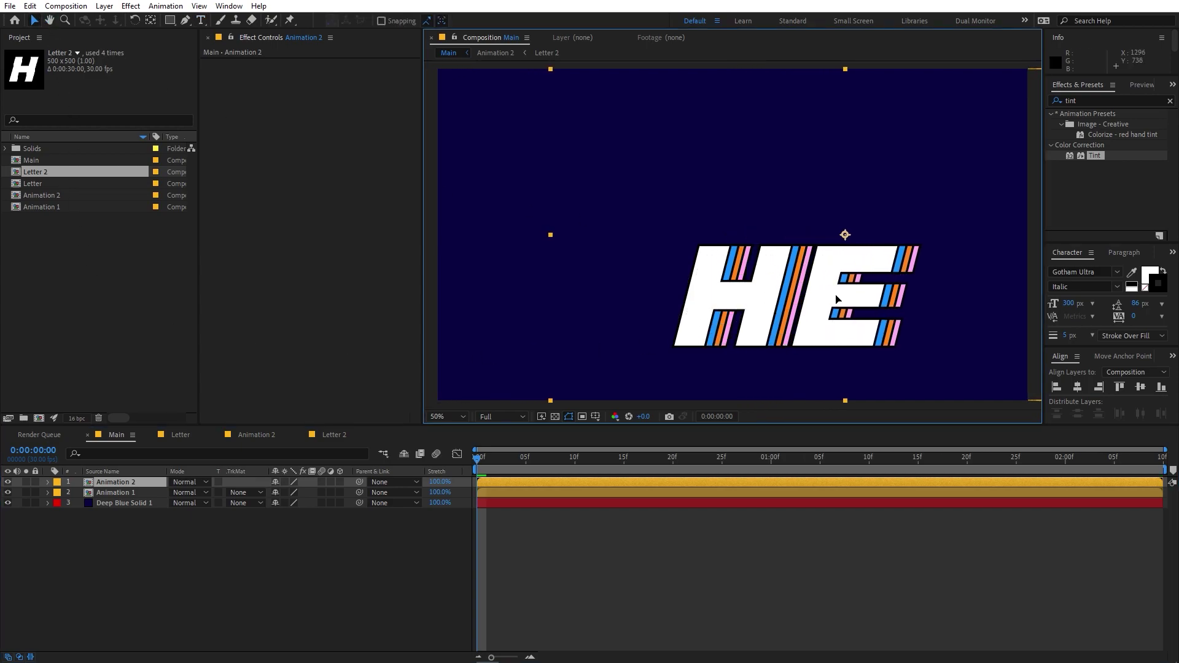
left_click(184, 543)
- Duplicate the Animation 2 layer in Main
left_click(118, 485)
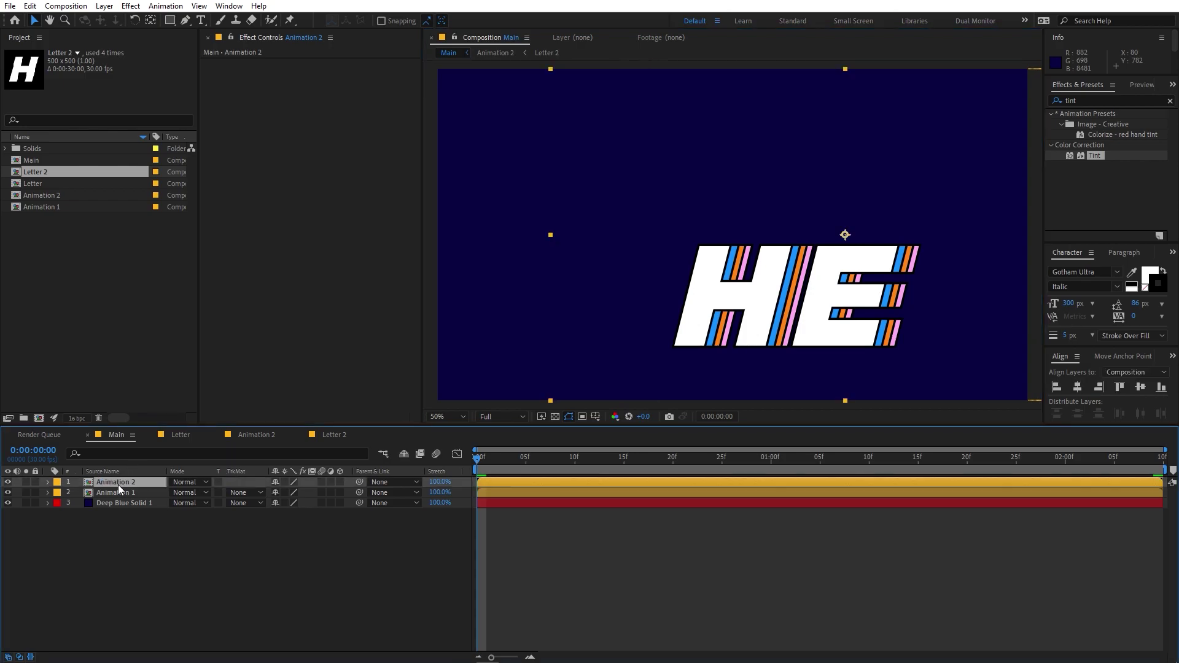
key("ctrl+d")
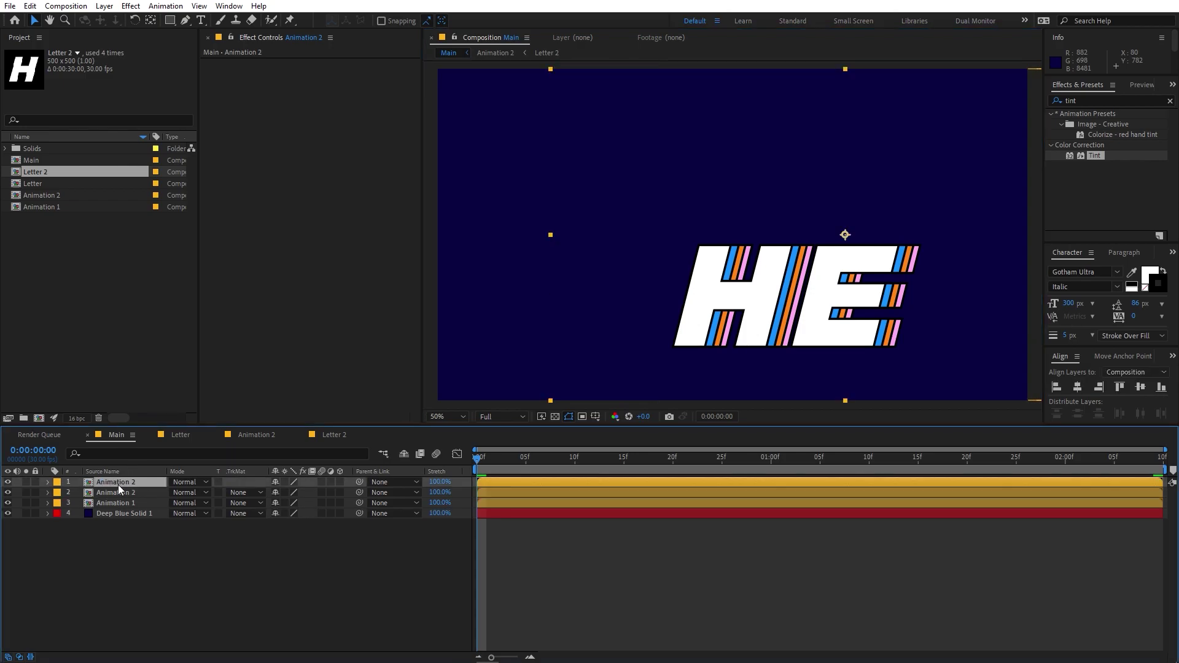
left_click(38, 172)
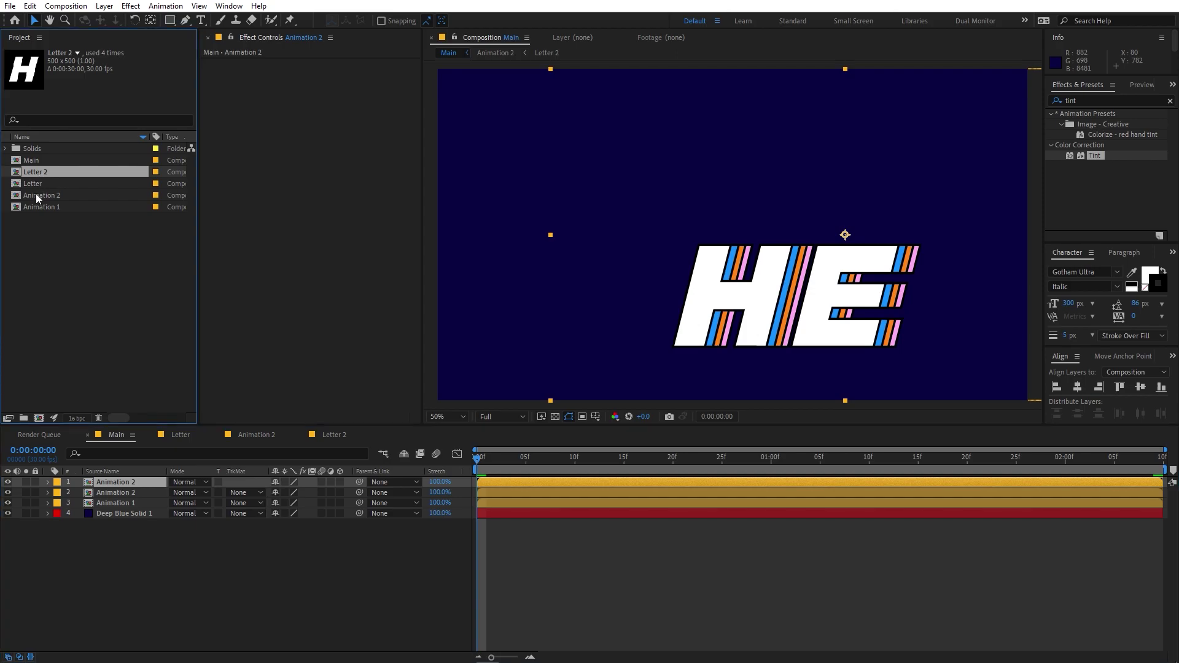
- Duplicate the Letter 2 and Animation 2 items and make the top layer use Animation 3
left_click(36, 194, "ctrl")
key("ctrl+d")
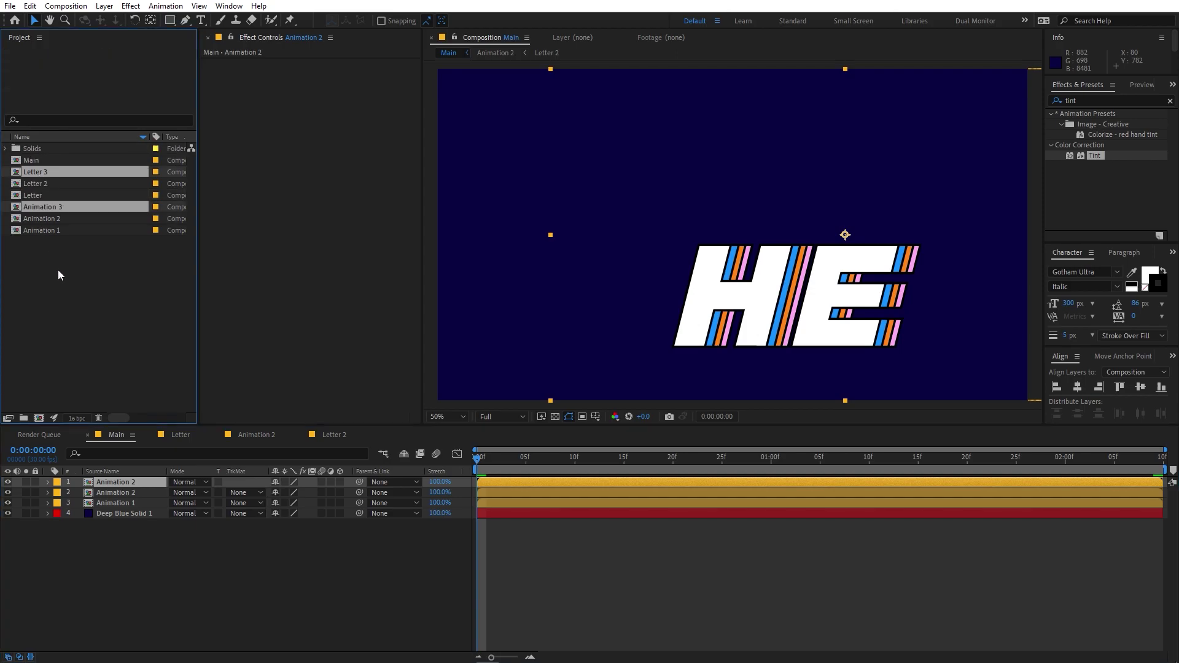
left_click(69, 298)
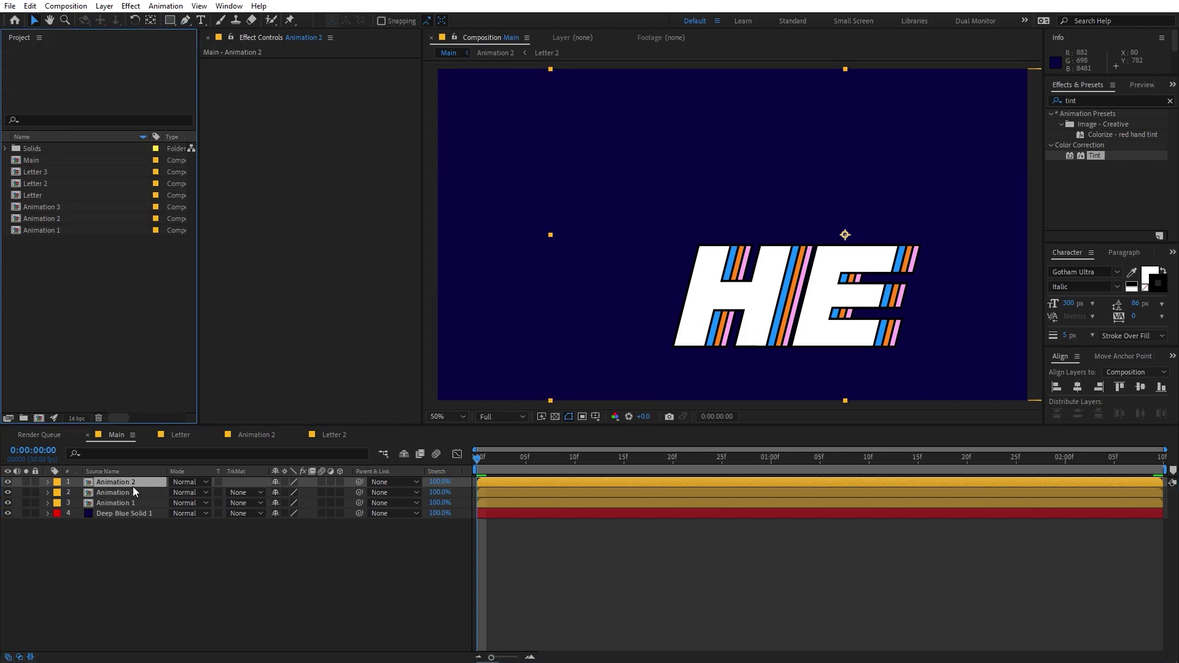
left_click_drag(16, 209, 86, 483)
- Replace the layers inside Animation 3 with the Letter 3 comp
double_click(91, 480)
left_click(18, 172)
left_click_drag(13, 177, 97, 489)
left_click(100, 518)
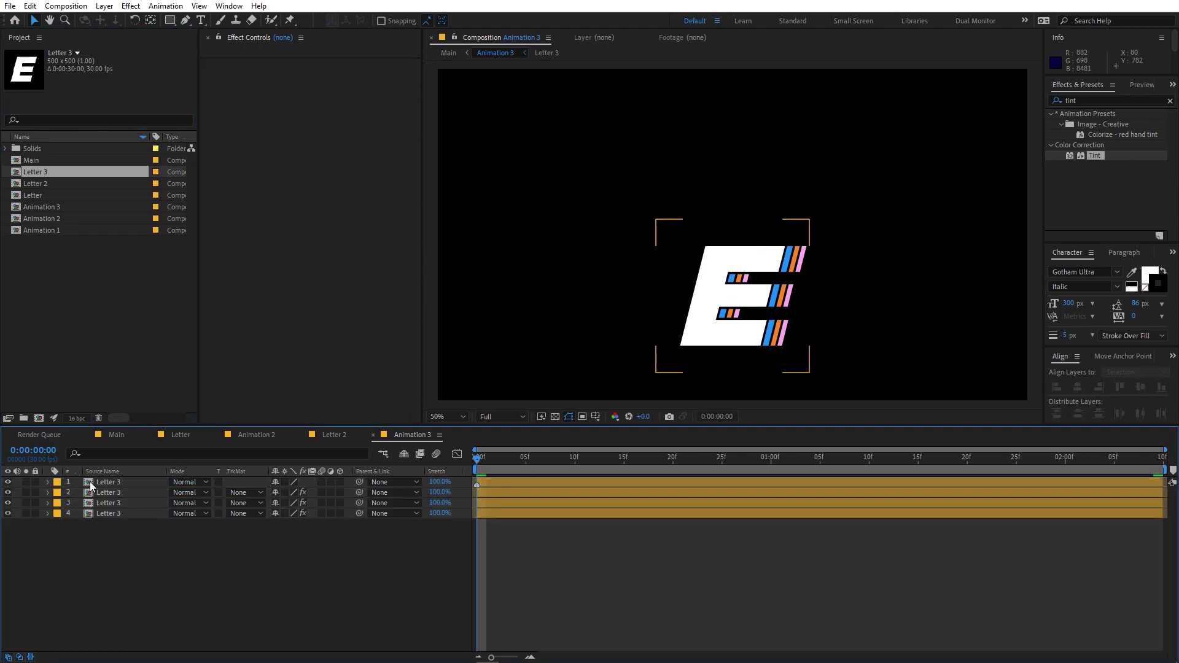
- Change Letter 3's text from E to L
double_click(89, 481)
double_click(97, 488)
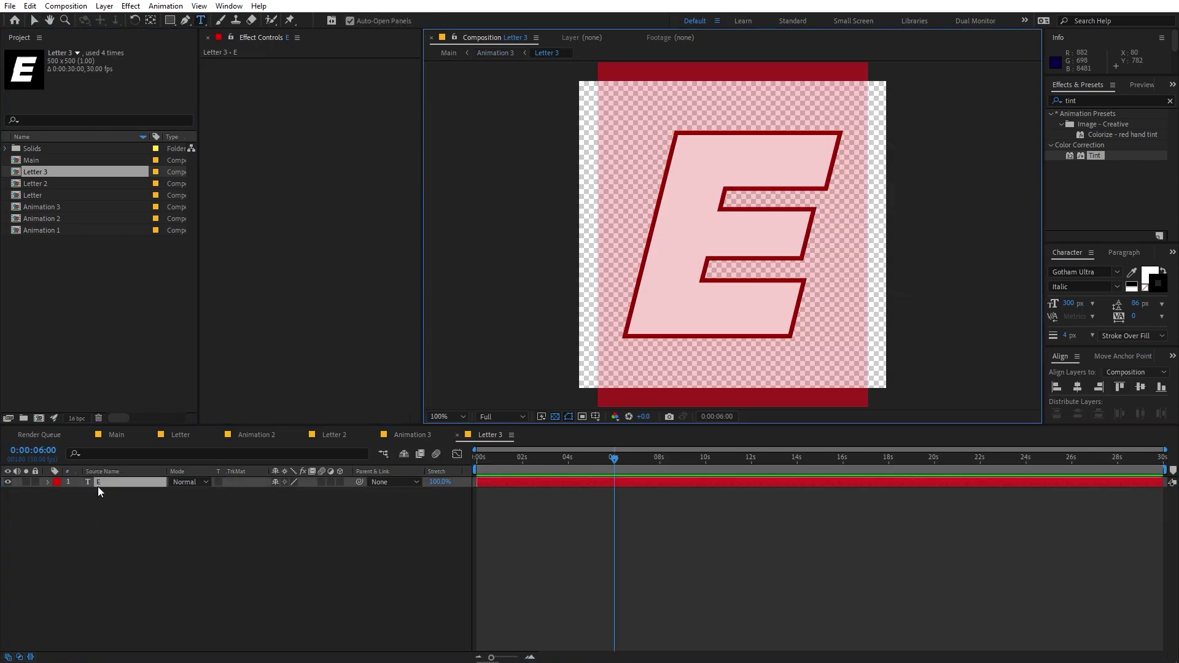
type("L")
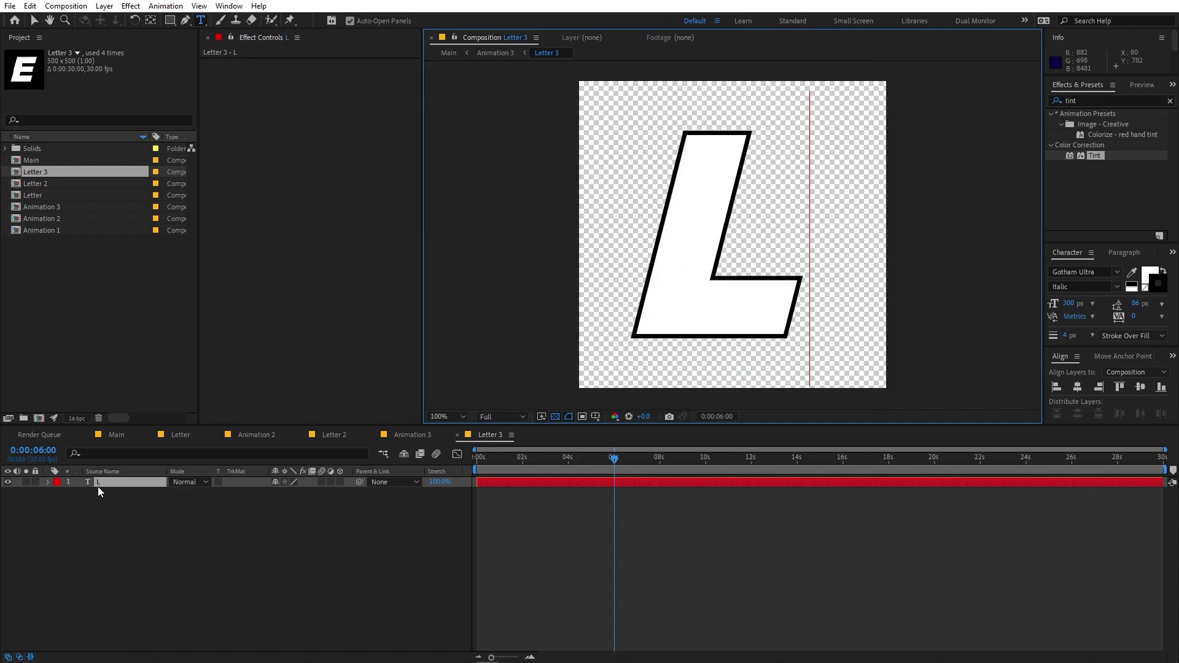
left_click(134, 559)
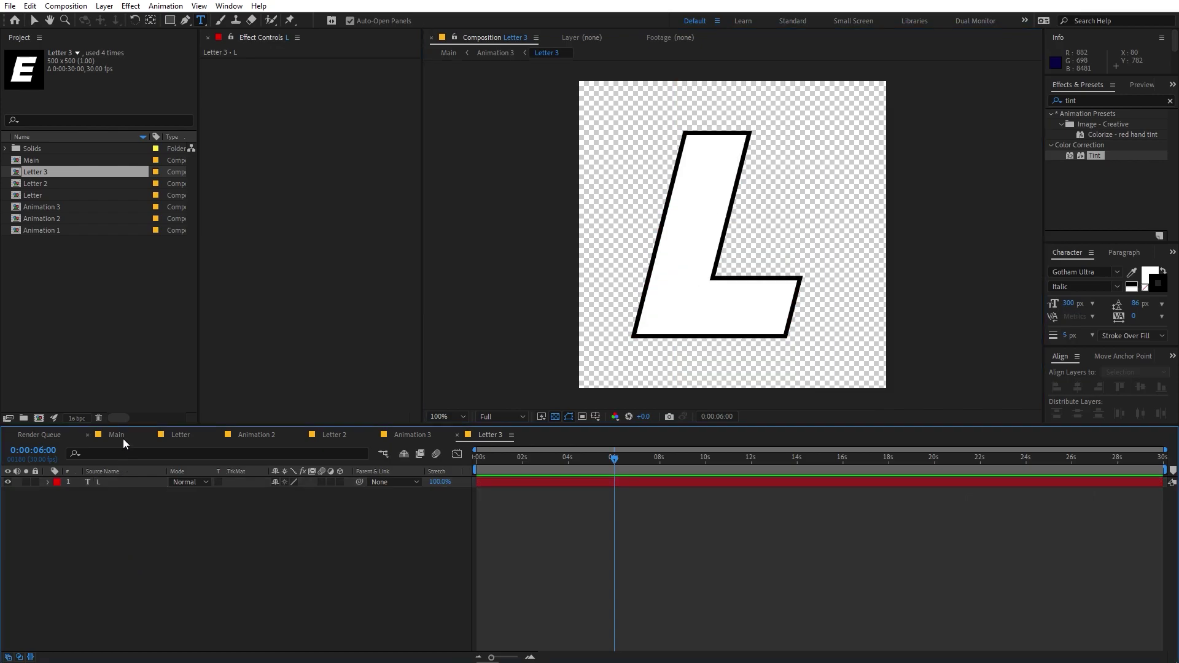
left_click(116, 434)
- Duplicate the Animation 3 layer in the Main comp
left_click(175, 576)
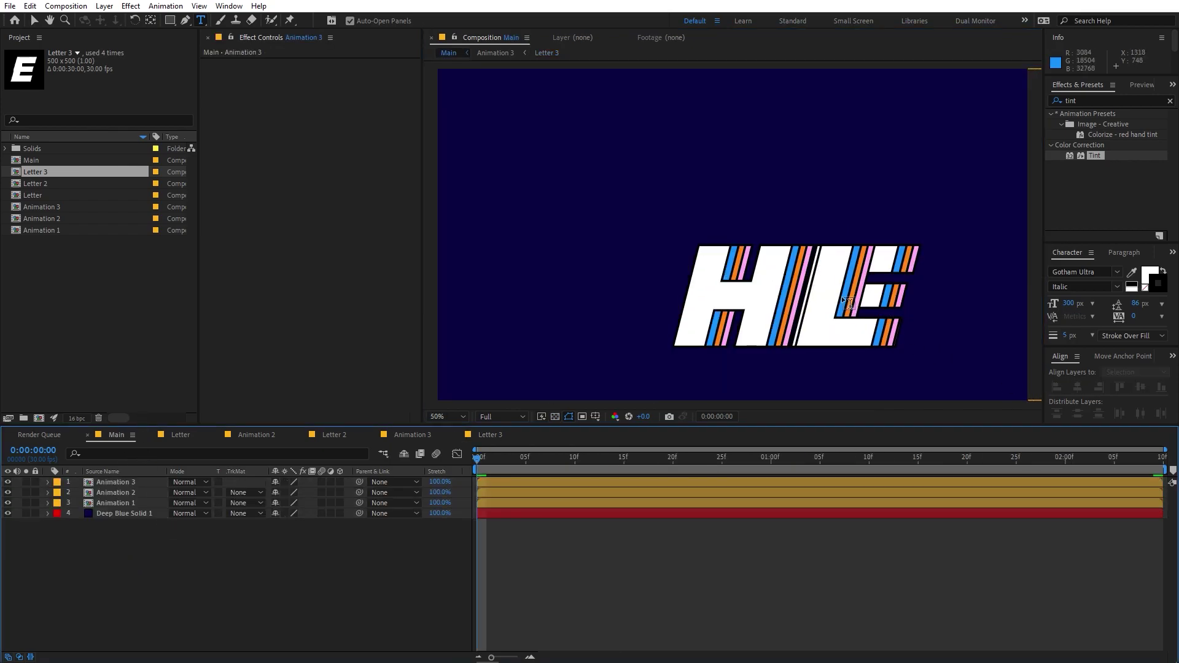
left_click(127, 482)
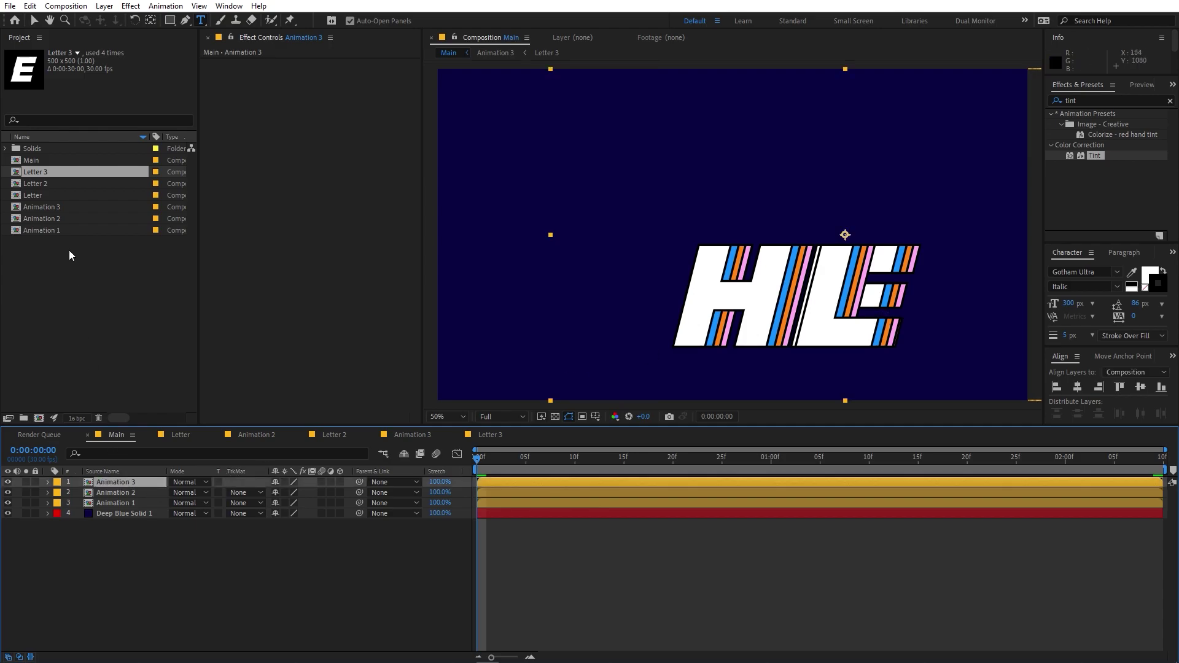
key("ctrl+d")
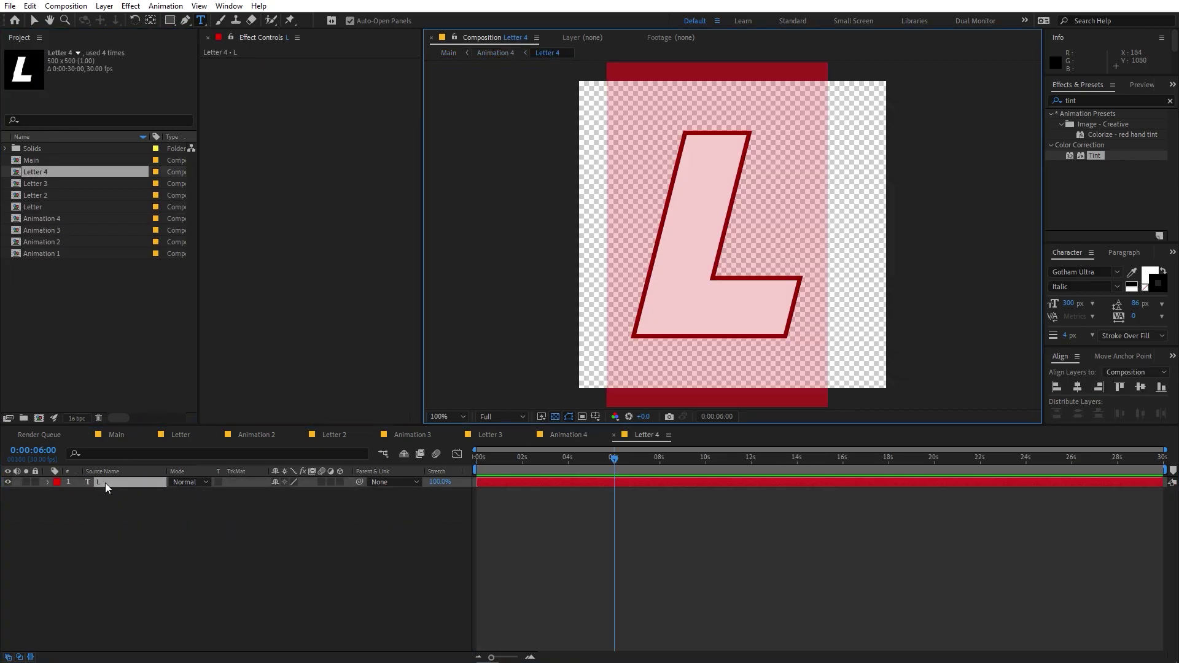
- Change the new letter's text to O and return to Main
type("O")
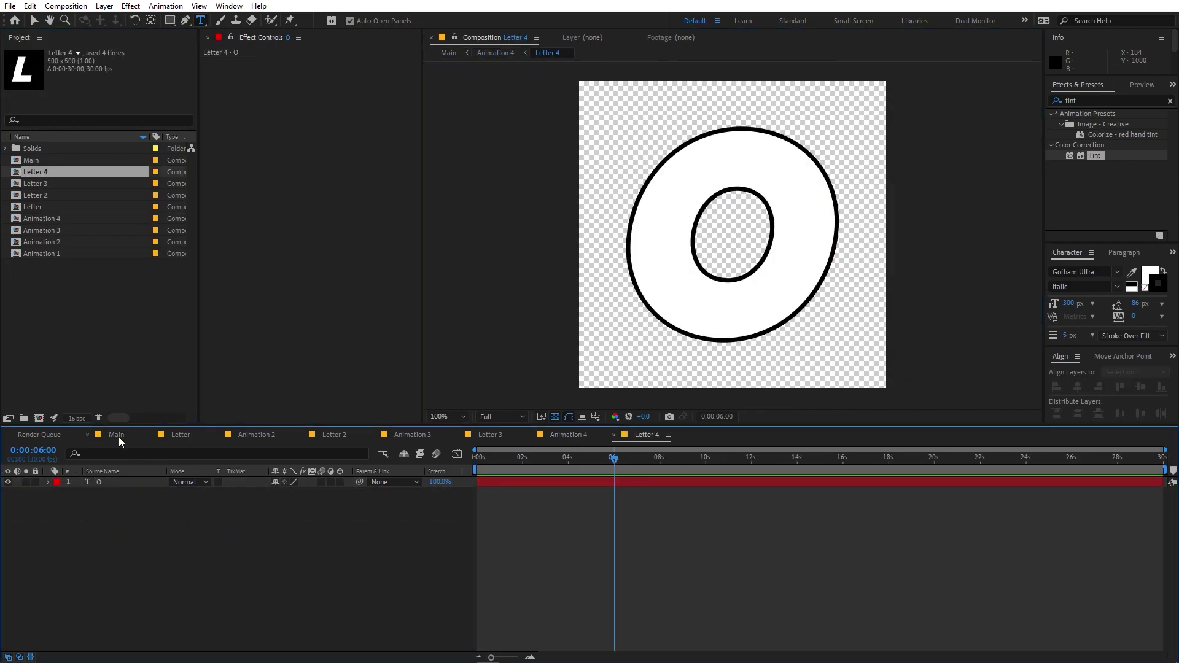
left_click(116, 435)
left_click(34, 20)
- Move the O right of the word and the H further left
left_click(495, 483)
left_click_drag(666, 341, 753, 340)
left_click(506, 512)
left_click_drag(550, 284, 396, 269)
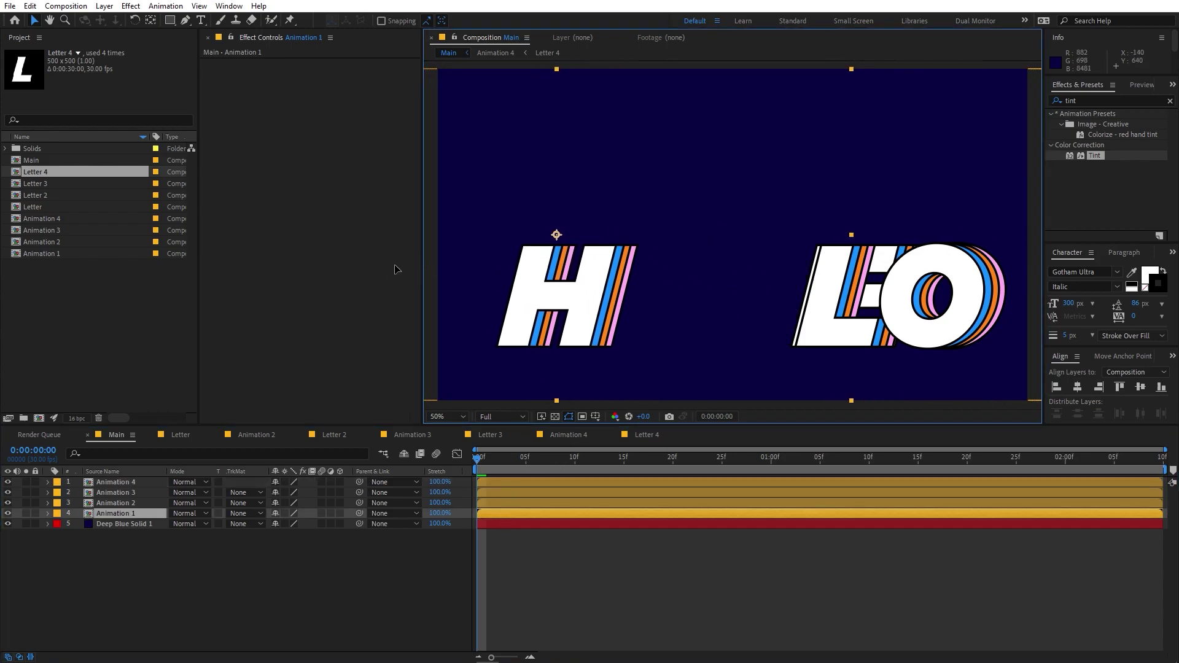
- Move the E beside the H and the L next to the E
left_click(499, 502)
left_click_drag(792, 312, 617, 311)
left_click(116, 492)
left_click_drag(816, 319, 738, 320)
- Duplicate the L, place the copy right to form LL, and nudge the O right
left_click(143, 494)
key("ctrl+d")
left_click_drag(774, 358, 850, 359)
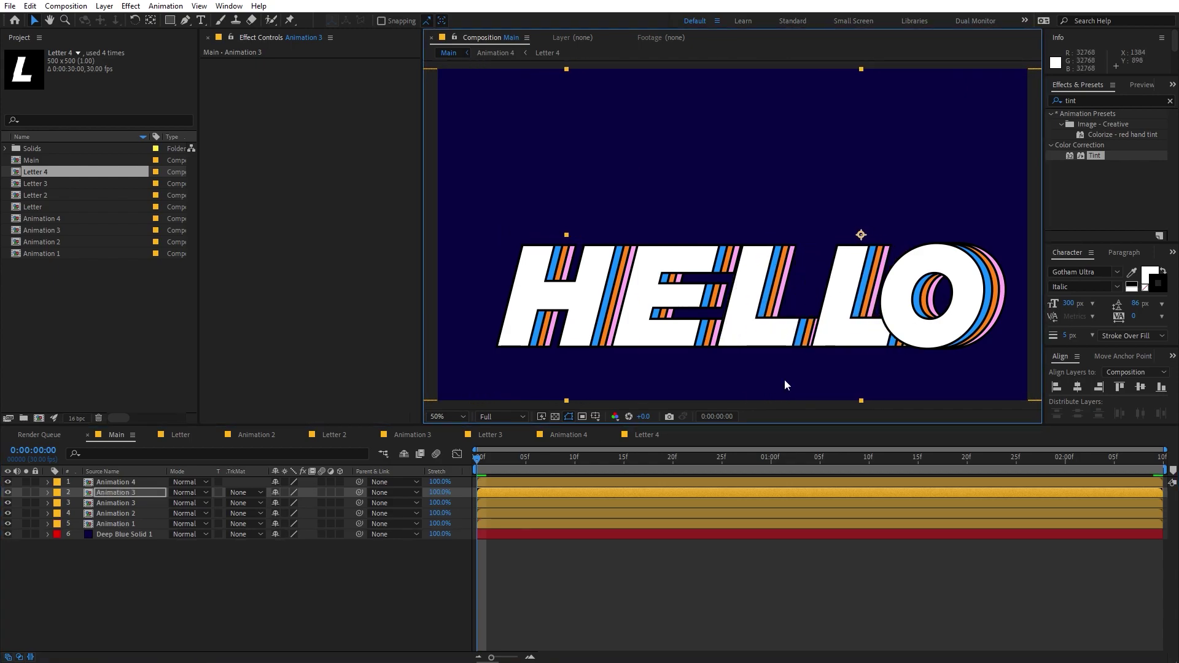
left_click(573, 483)
left_click_drag(994, 303, 1020, 293)
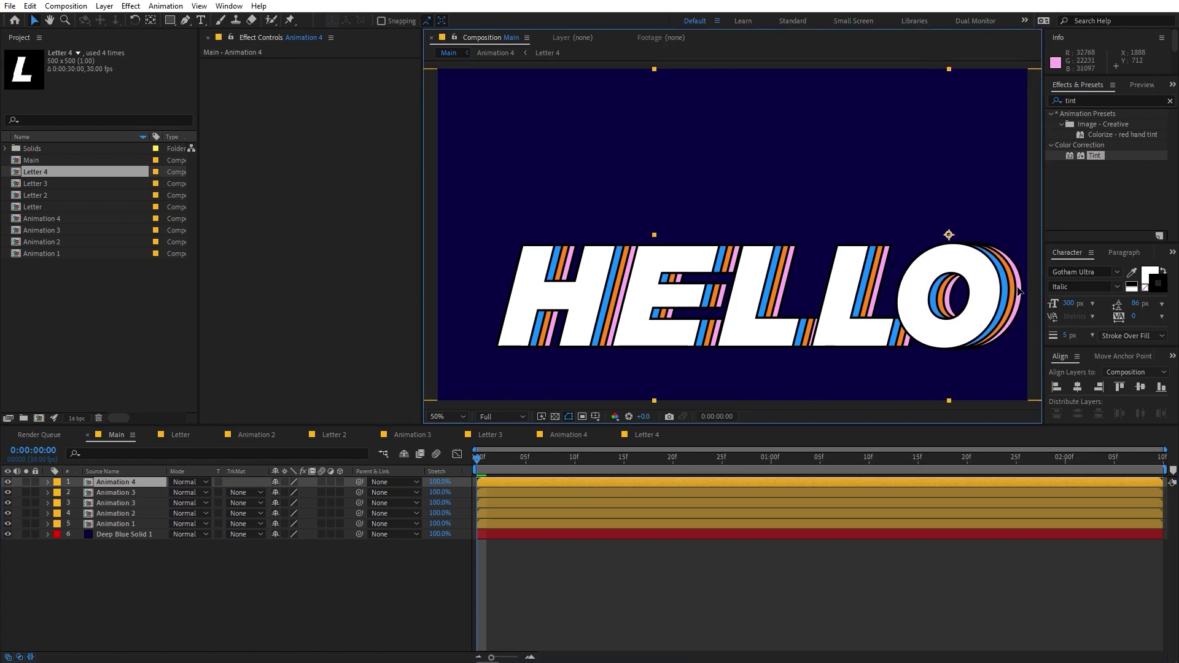
- Shift all five HELLO letters left to centre the word, then preview
left_click(139, 513, "shift")
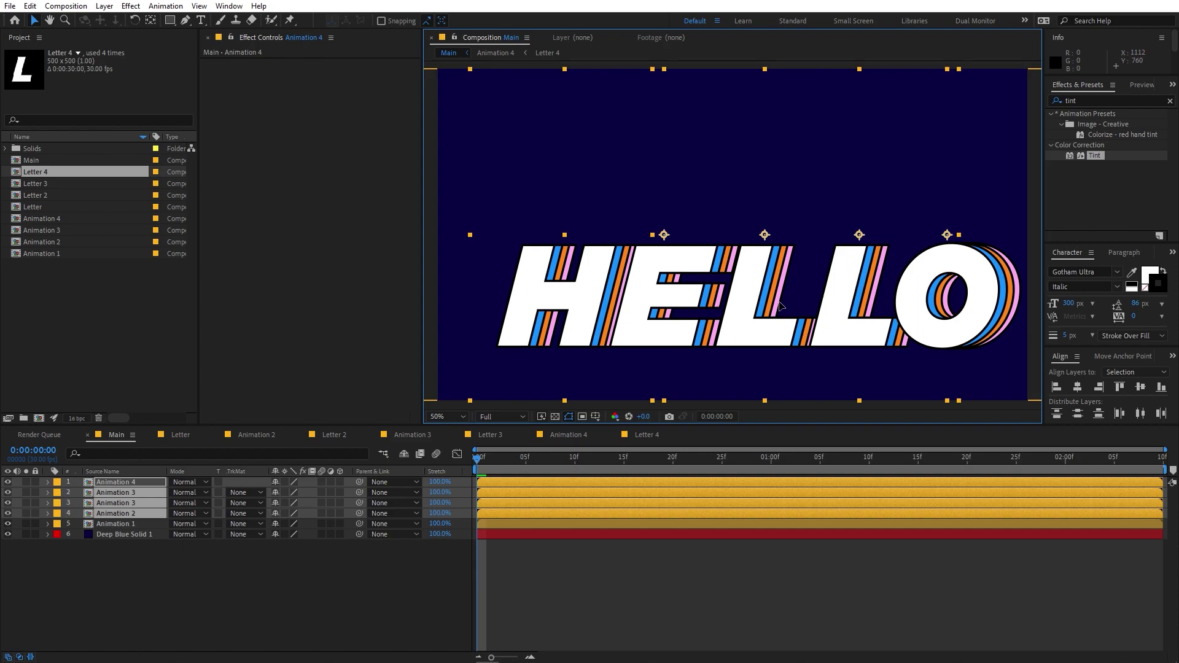
left_click(138, 524, "shift")
left_click_drag(822, 295, 804, 295)
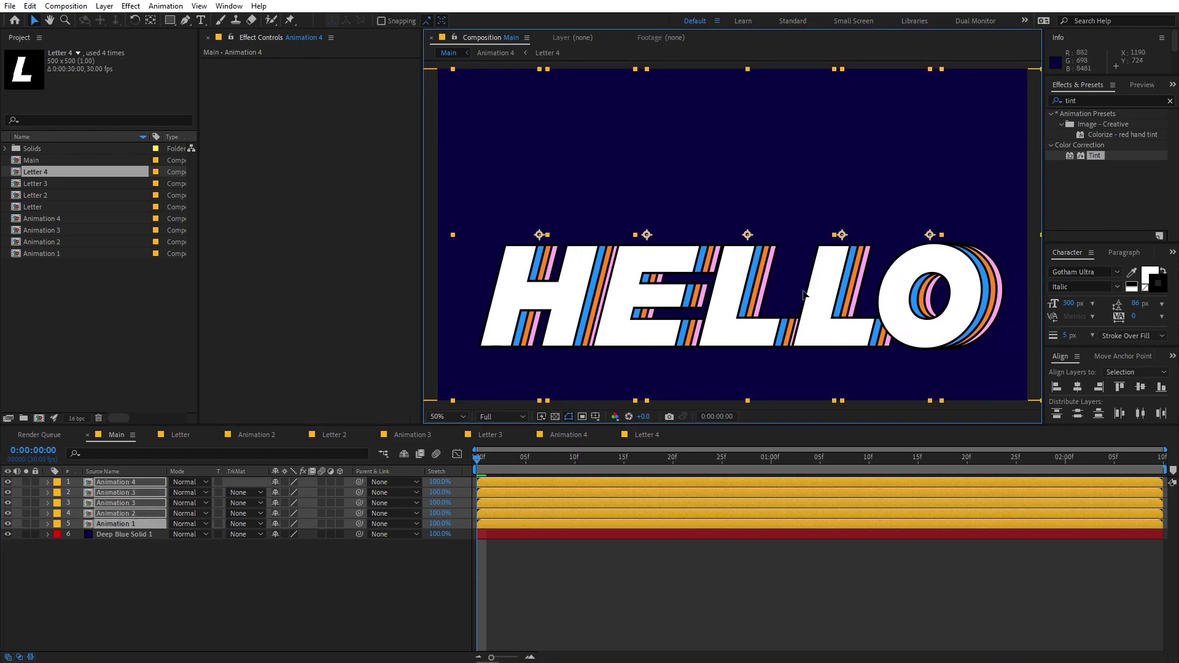
key("space")
- Preview and scrub through the HELLO bounce animation
left_click(668, 579)
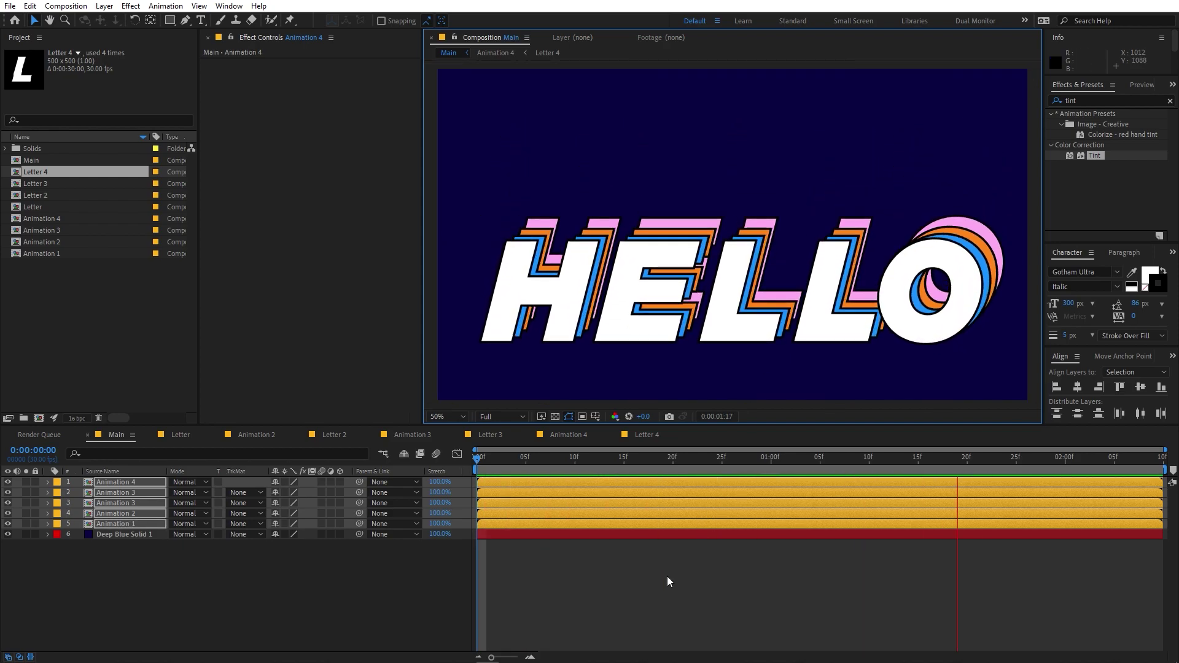
key("space")
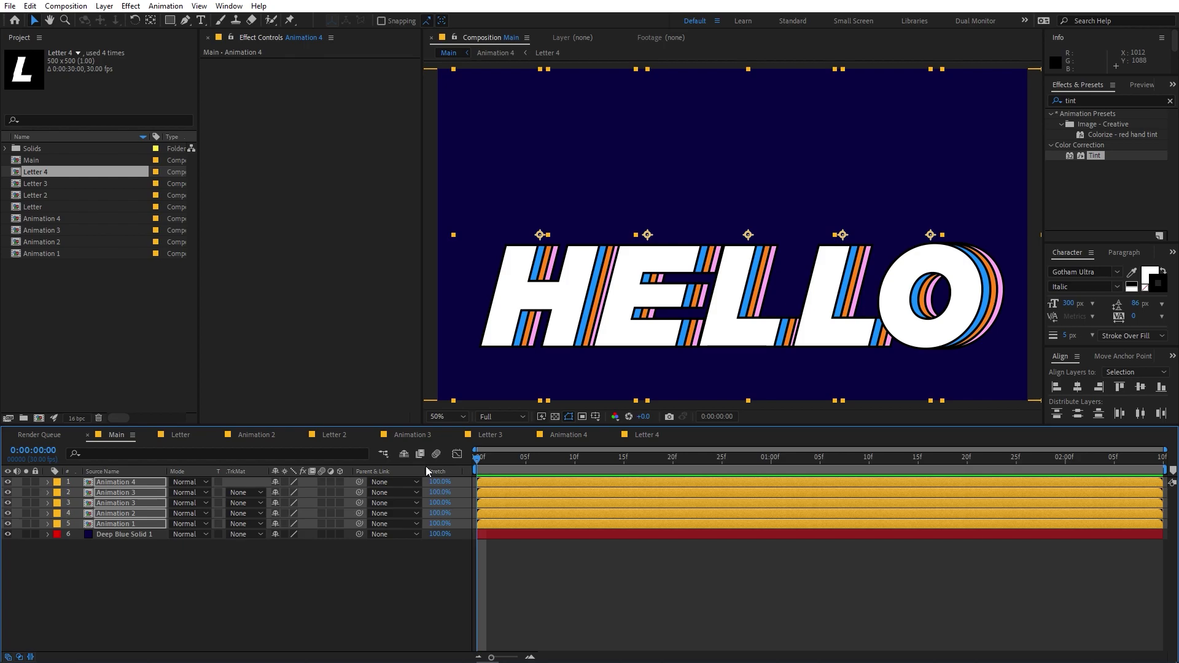
left_click(524, 568)
left_click_drag(482, 460, 1144, 466)
left_click_drag(1016, 472, 406, 468)
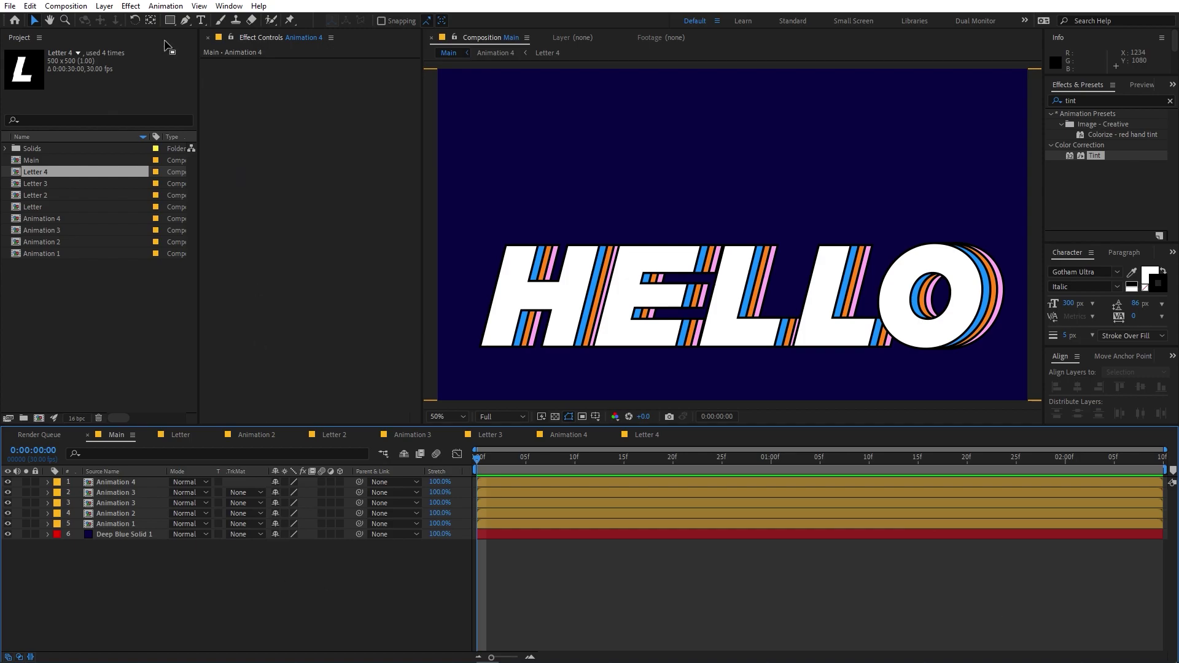
- Open Main's Composition Settings and select the 0:00:02:10 duration field
left_click(104, 6)
left_click(66, 6)
left_click(66, 6)
left_click(95, 38)
left_click(568, 333)
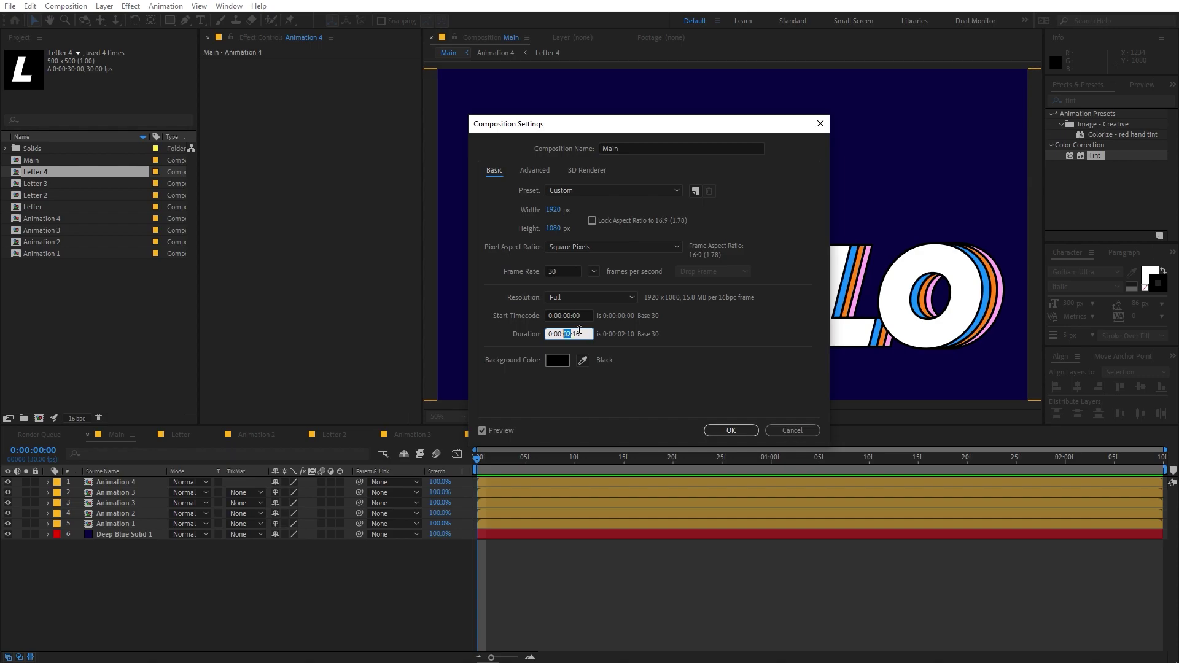
- Confirm the 30-second Main comp duration and select the Deep Blue Solid 1 layer
key("Return")
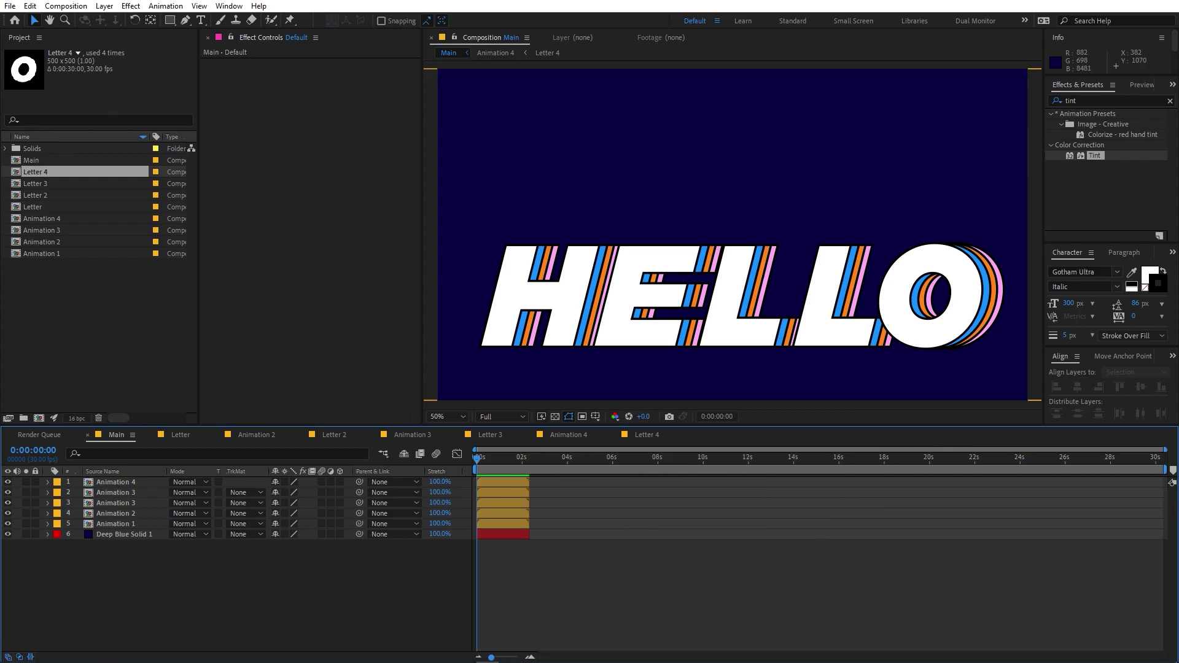
left_click(525, 530)
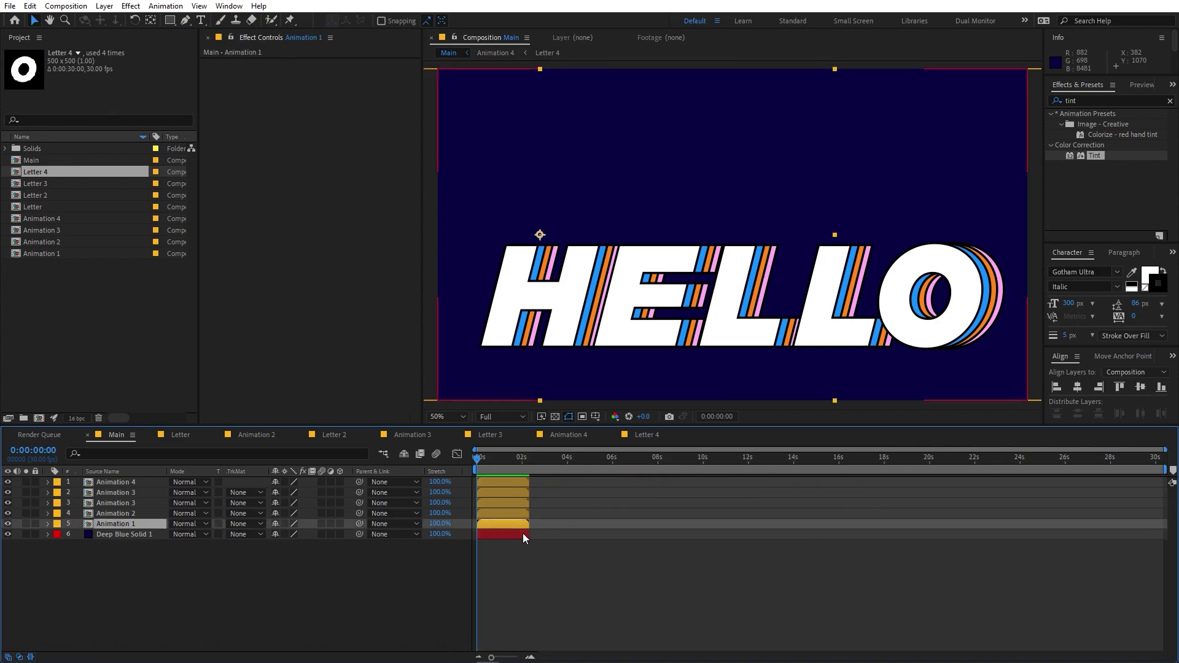
- Stretch the Deep Blue Solid across the comp and enable Time Remapping on the five letter layers
left_click_drag(531, 535, 1089, 536)
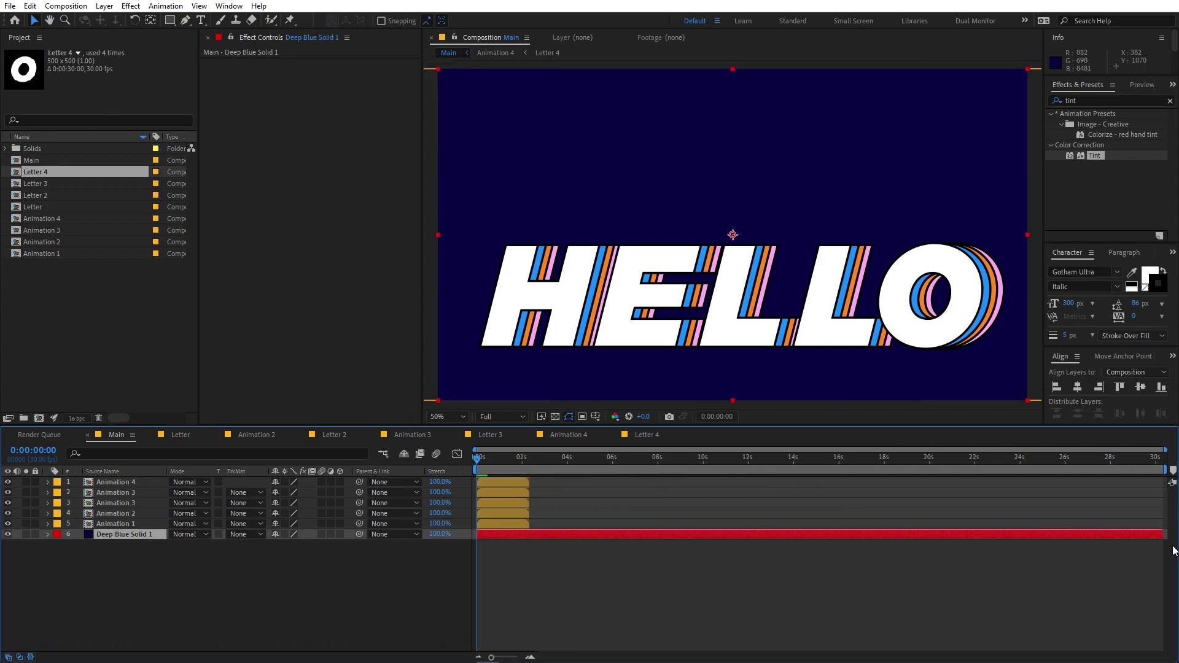
left_click(142, 481)
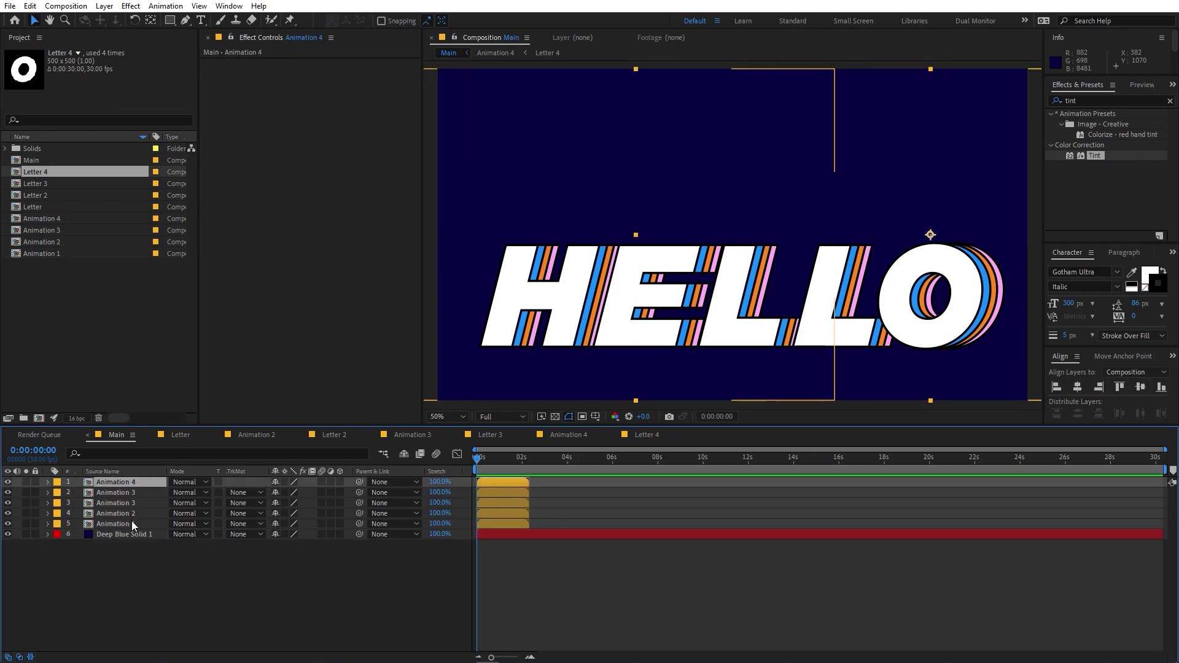
left_click(133, 524, "shift")
right_click(135, 485)
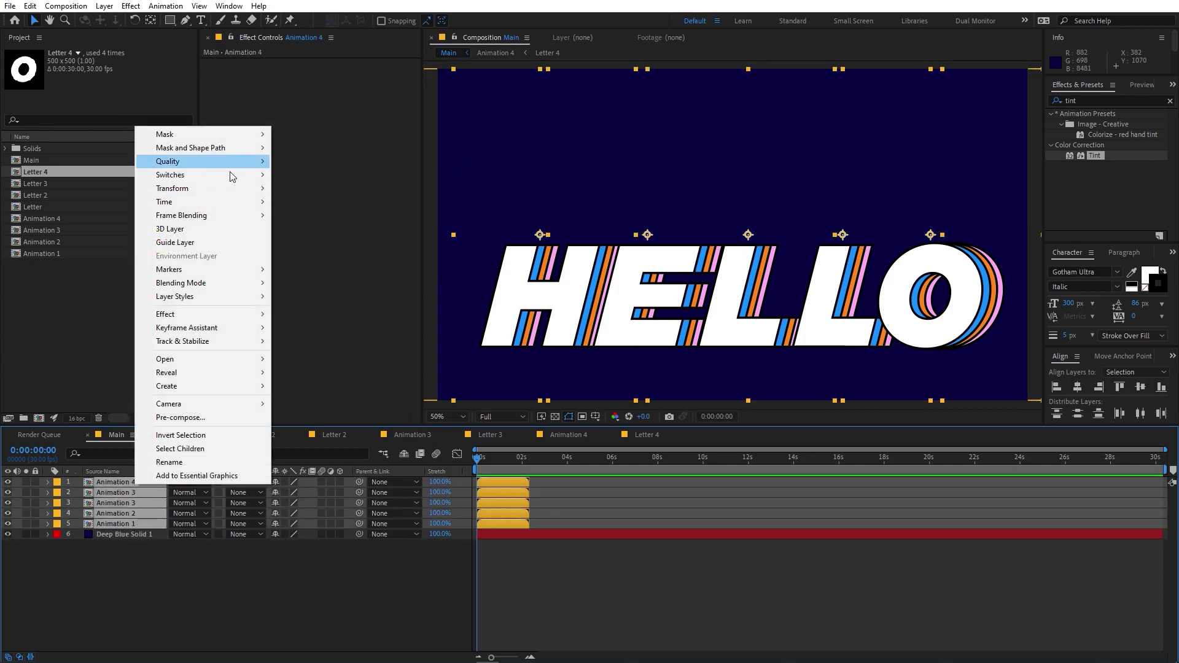
mouse_move(267, 203)
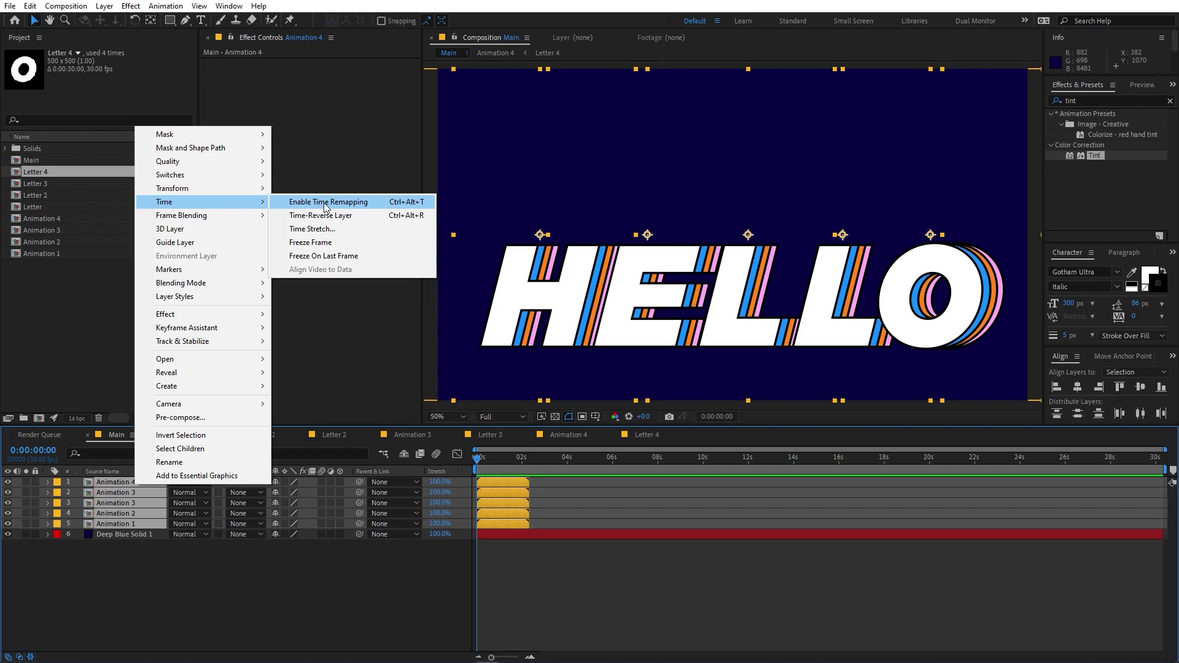
left_click(324, 202)
left_click(99, 614)
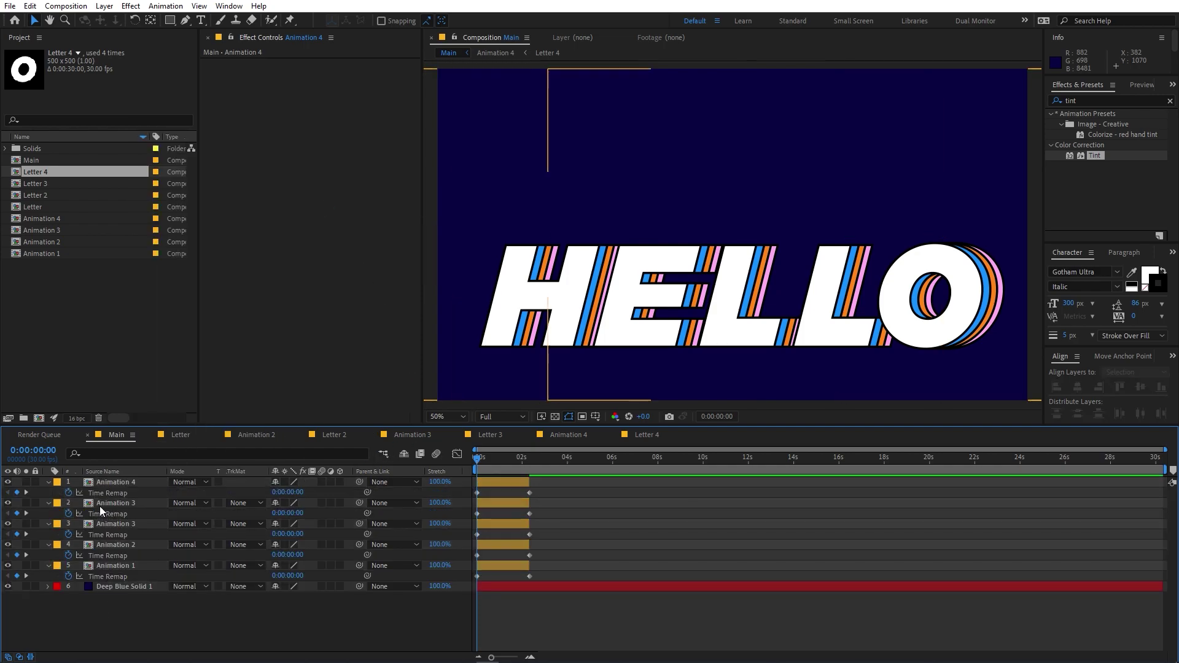
- Add a loopOut() expression to Animation 4's Time Remap and copy the expression only
left_click(68, 493, "alt")
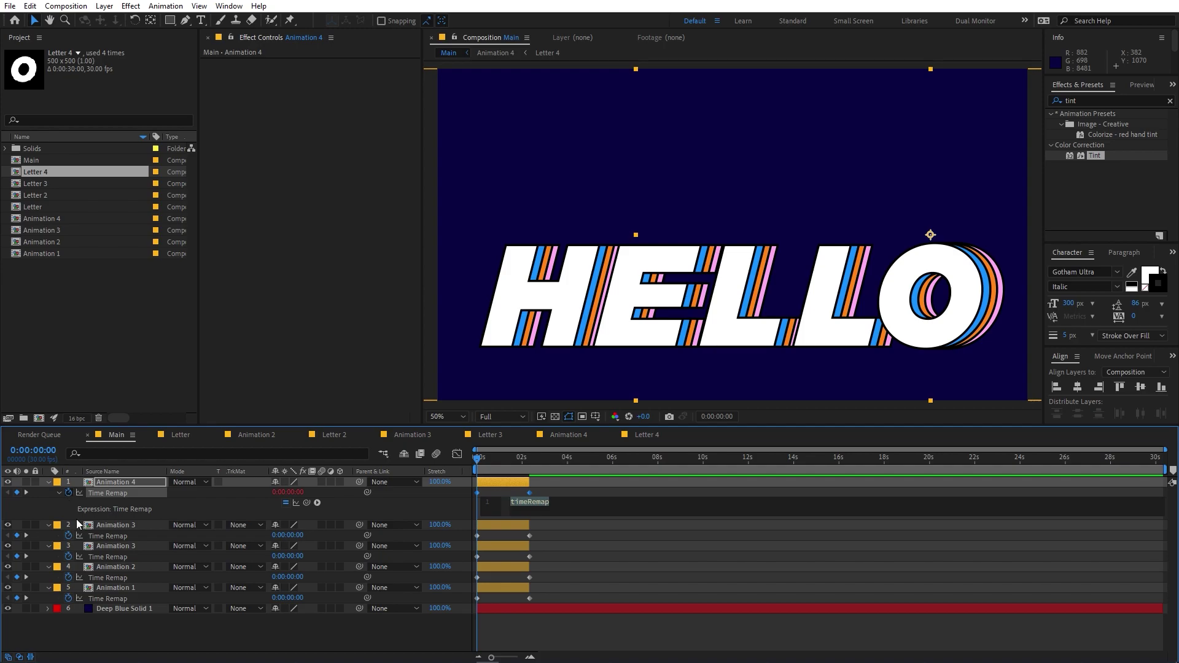
type("loo")
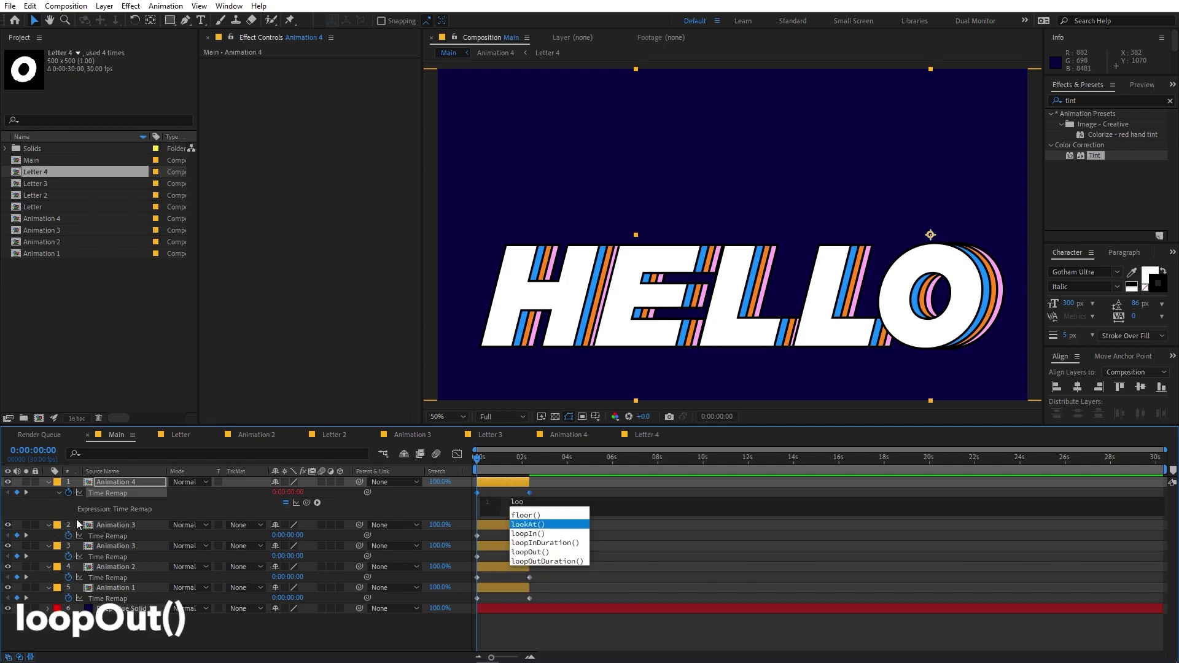
key("Down")
key("Down")
key("Down")
key("Return")
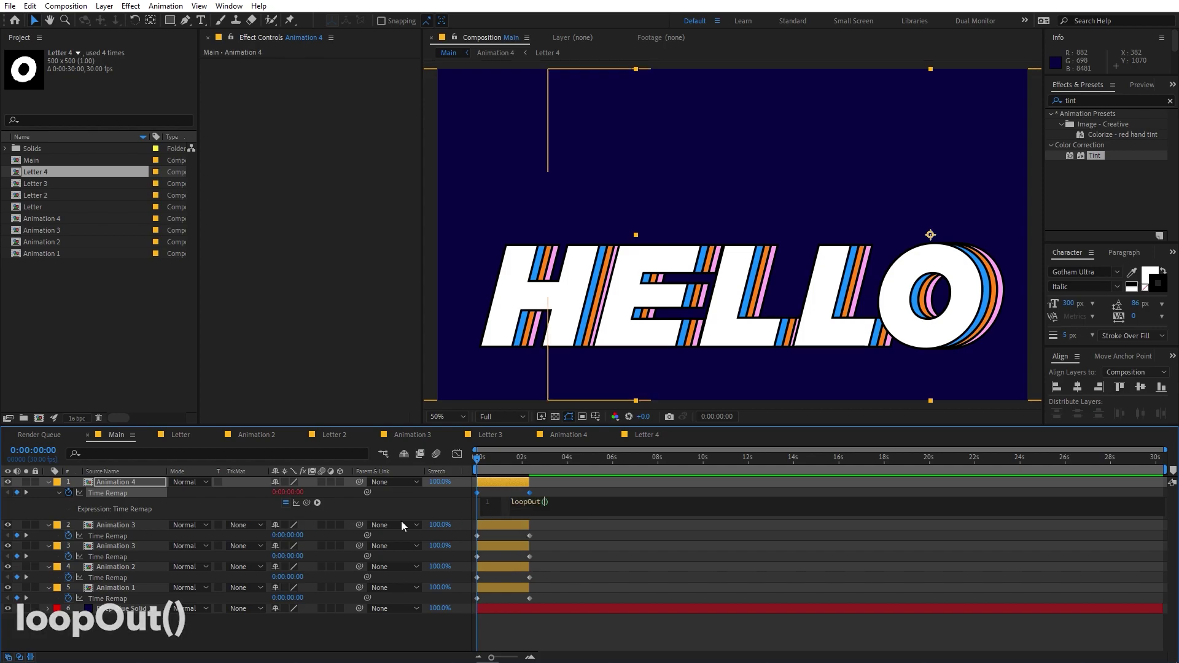
left_click(113, 495)
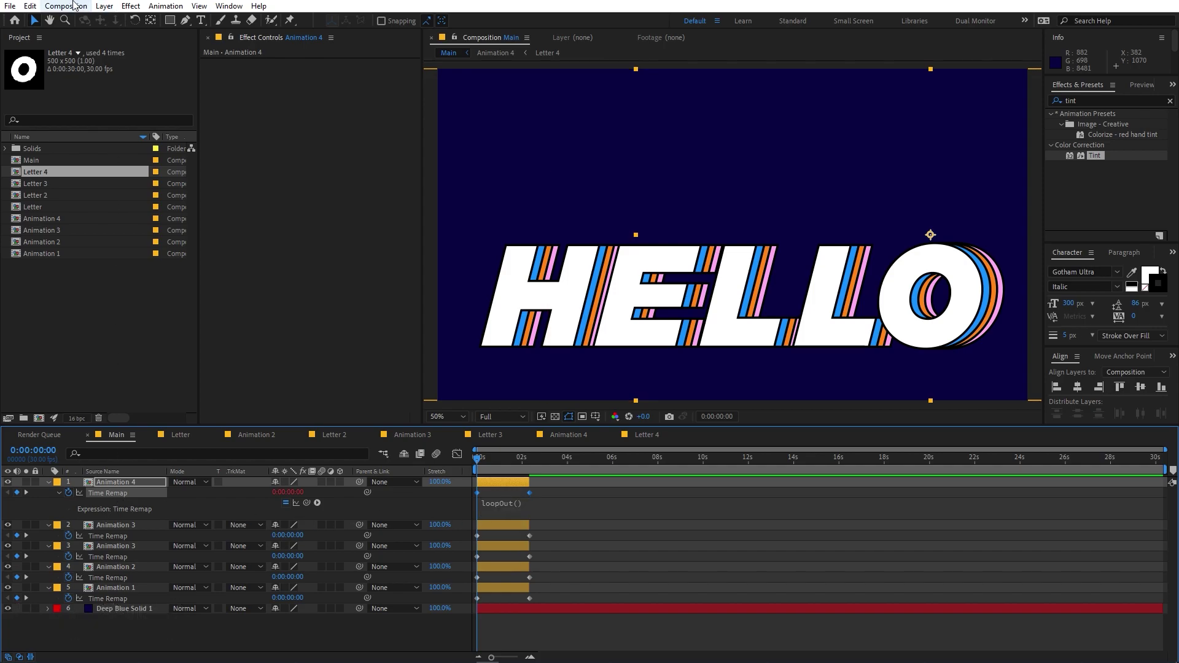
left_click(28, 7)
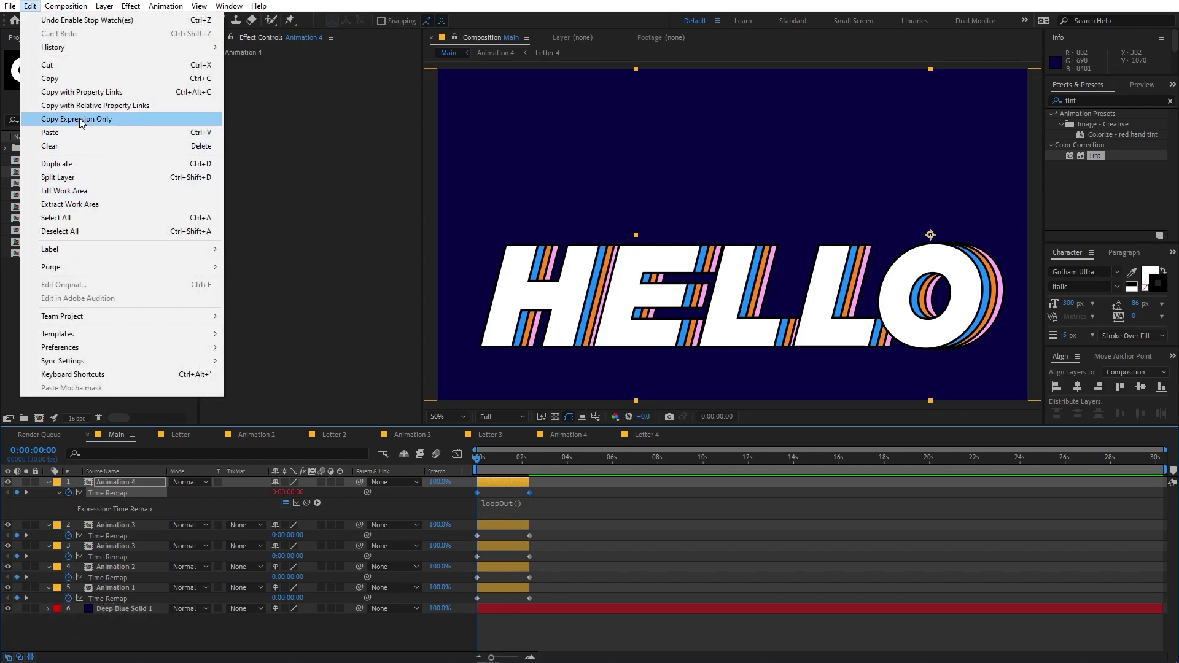
left_click(80, 119)
- Paste the loopOut() expression onto layers 2–5 and extend all five letter layers to the comp end
left_click(119, 526)
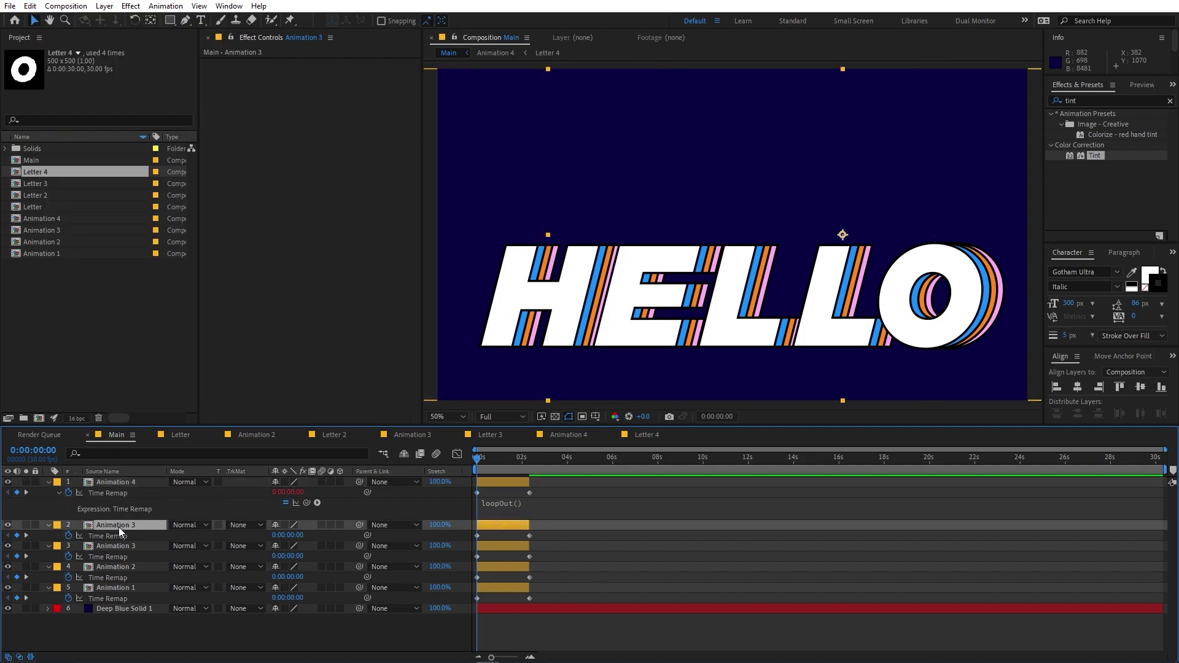
left_click(108, 588, "shift")
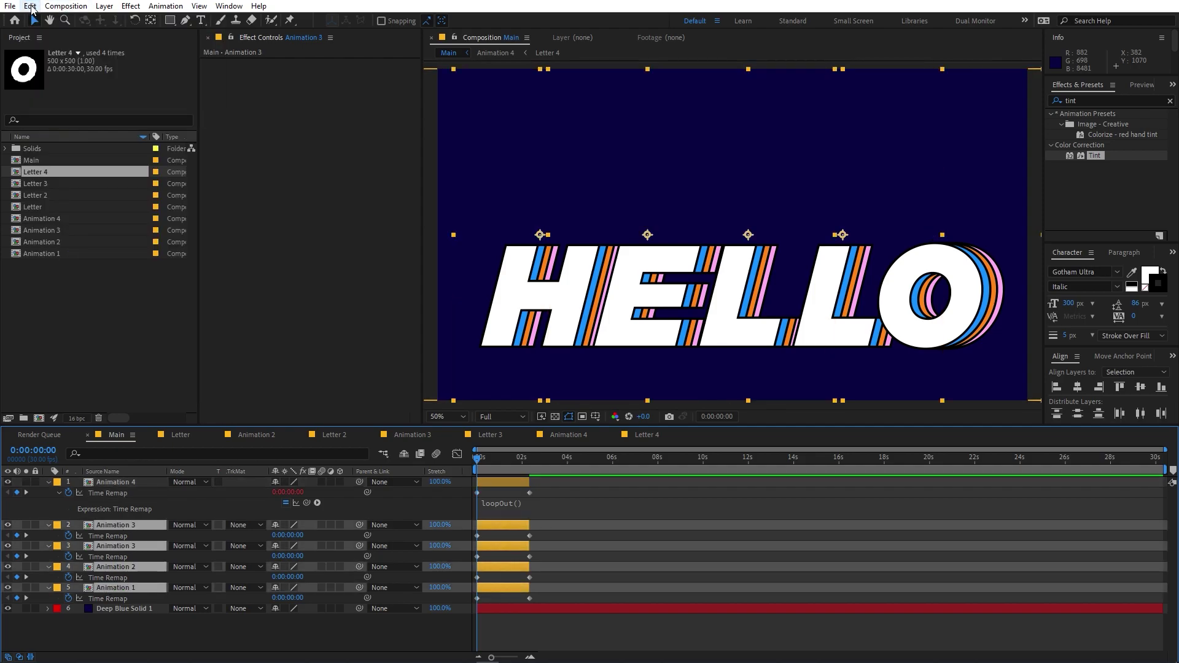
left_click(29, 7)
left_click(74, 131)
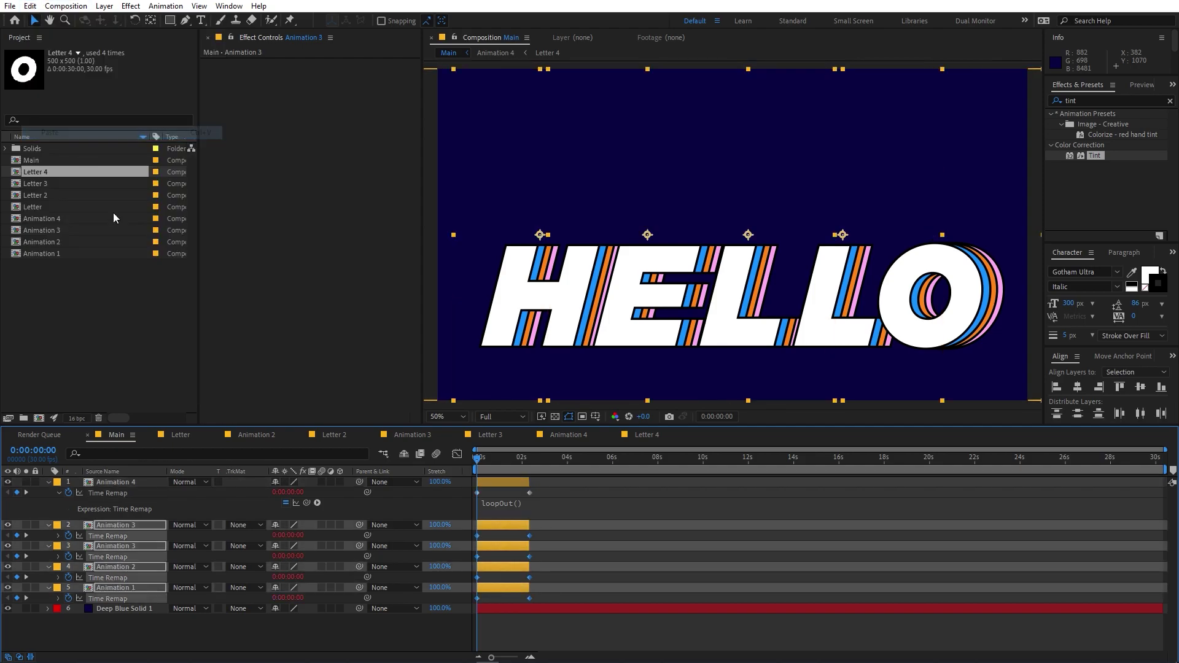
left_click(517, 482)
left_click(510, 587, "shift")
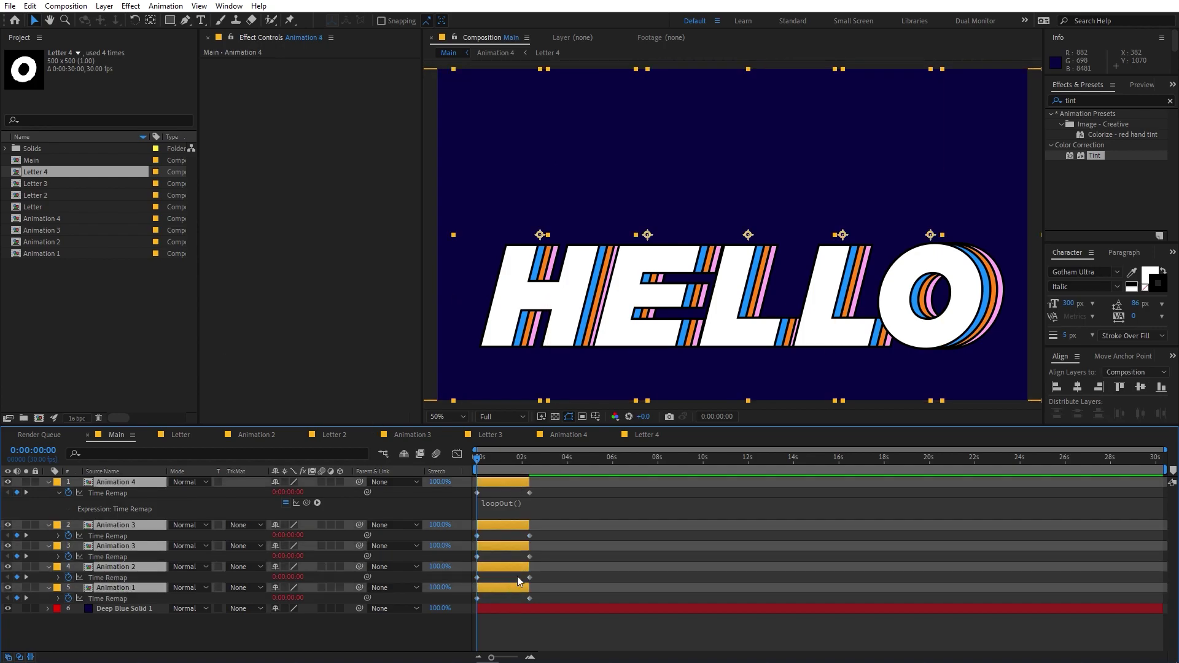
left_click_drag(530, 482, 1173, 497)
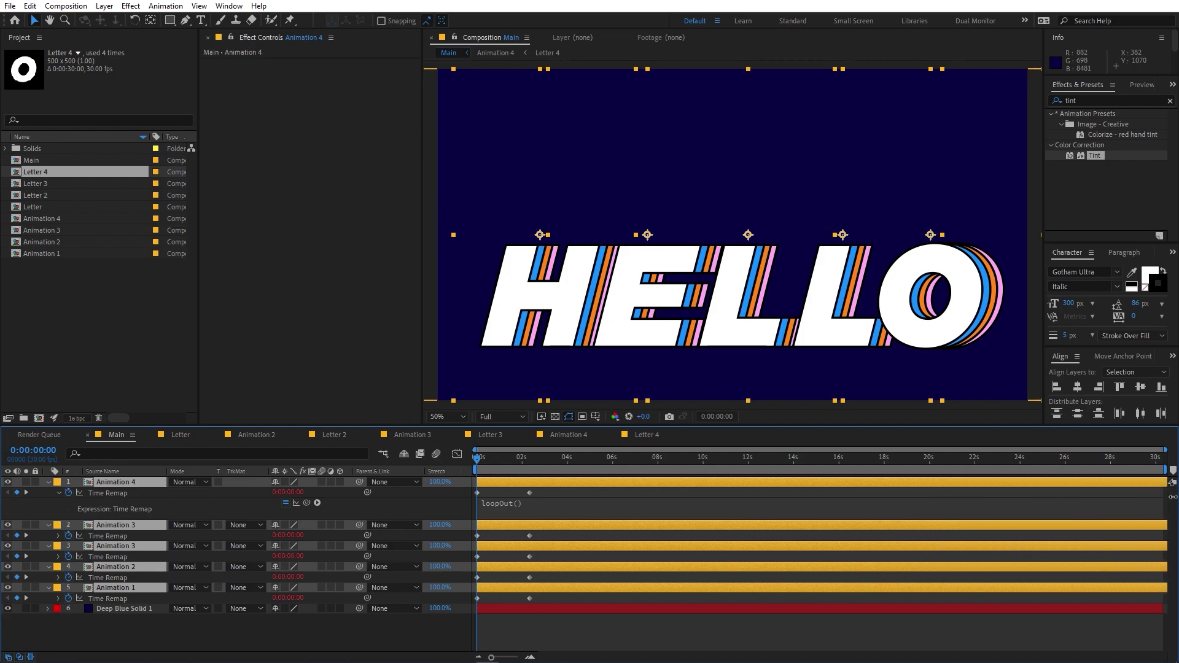
- Scrub the looping bounce and add a layer marker at 0:00:08:00 to the selected letter layers
left_click_drag(491, 458, 657, 470)
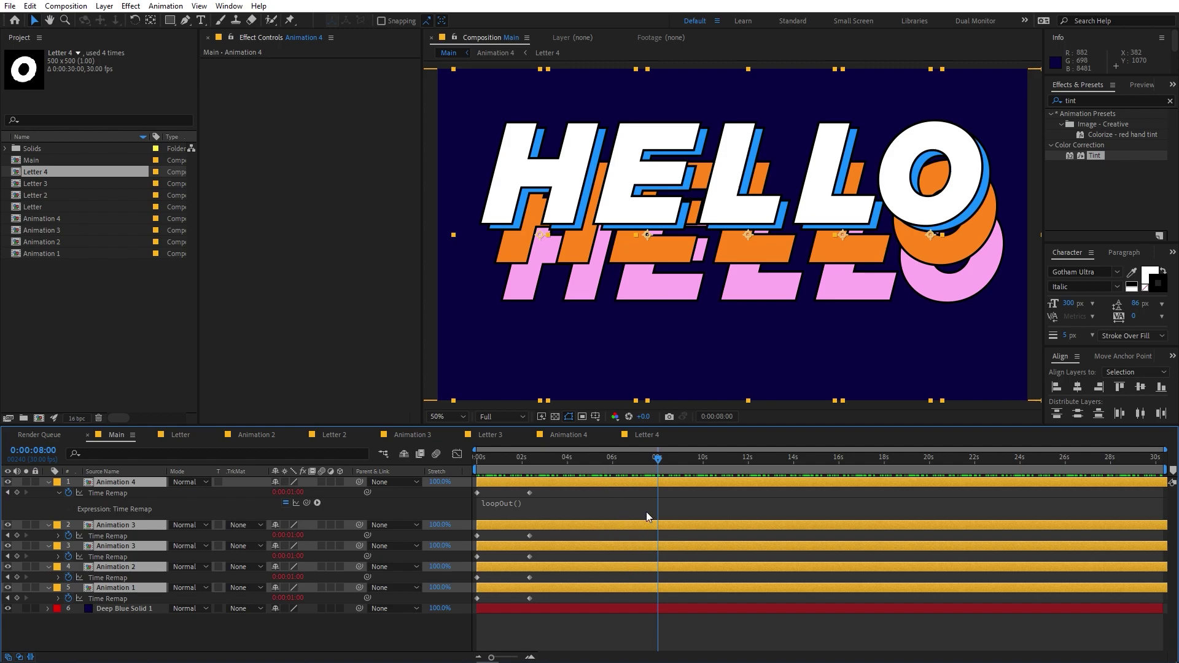
right_click(633, 482)
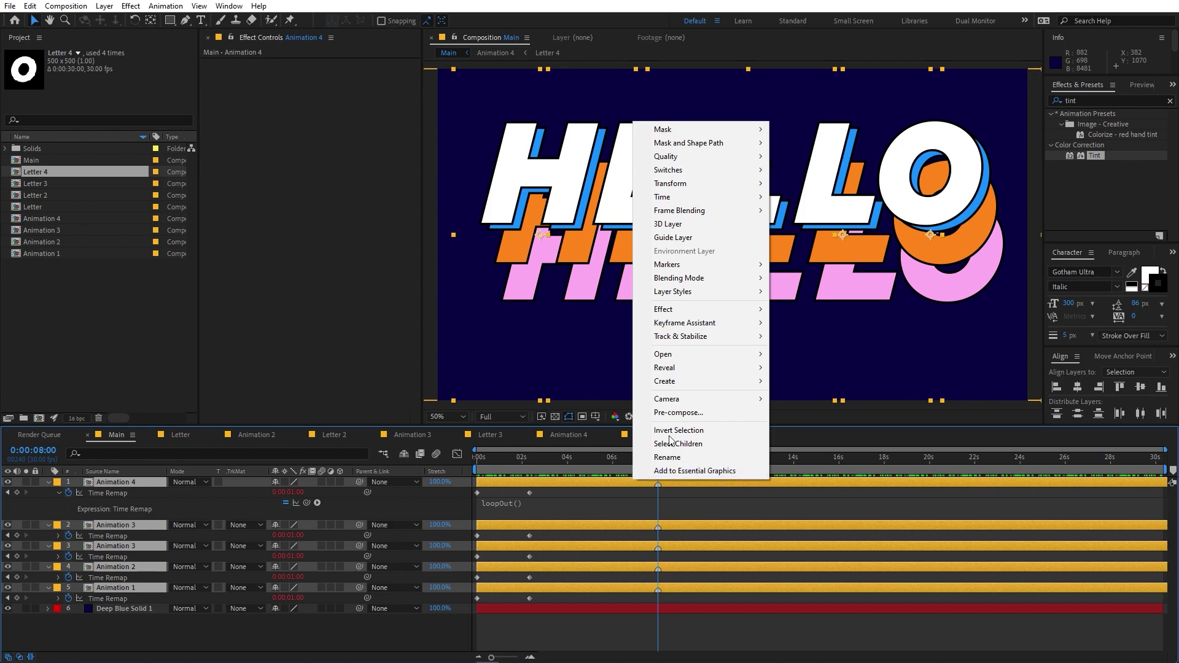
mouse_move(703, 265)
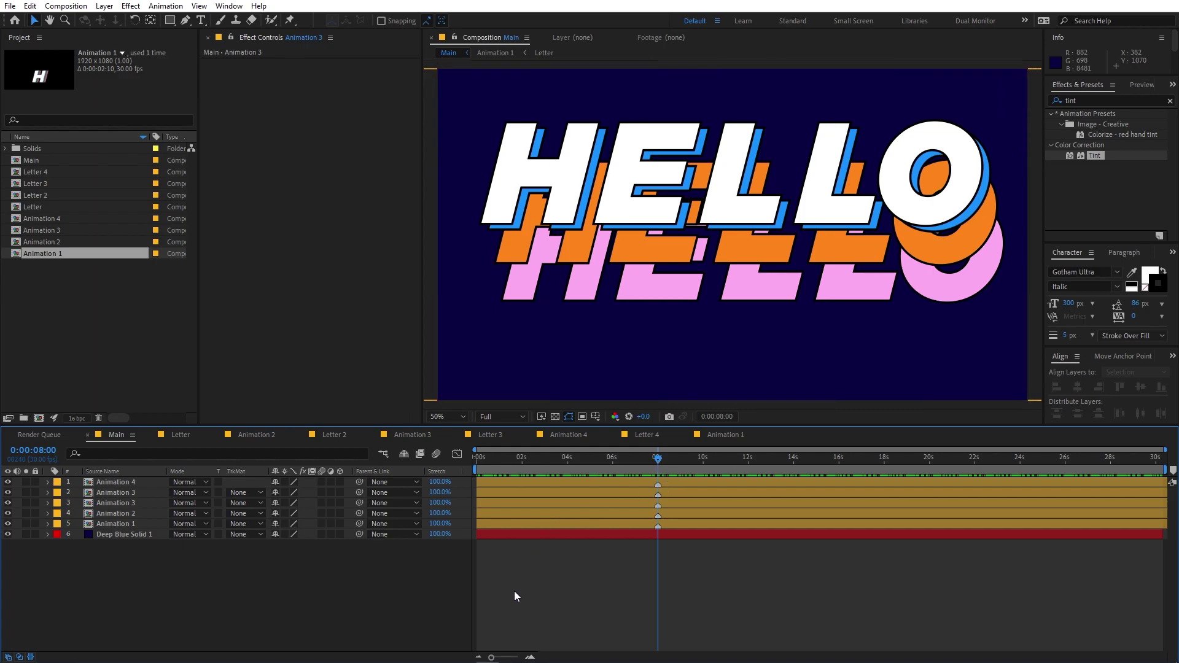
- Shift the Animation 2 layer four frames later using a frame-level timeline zoom
left_click_drag(501, 656, 518, 660)
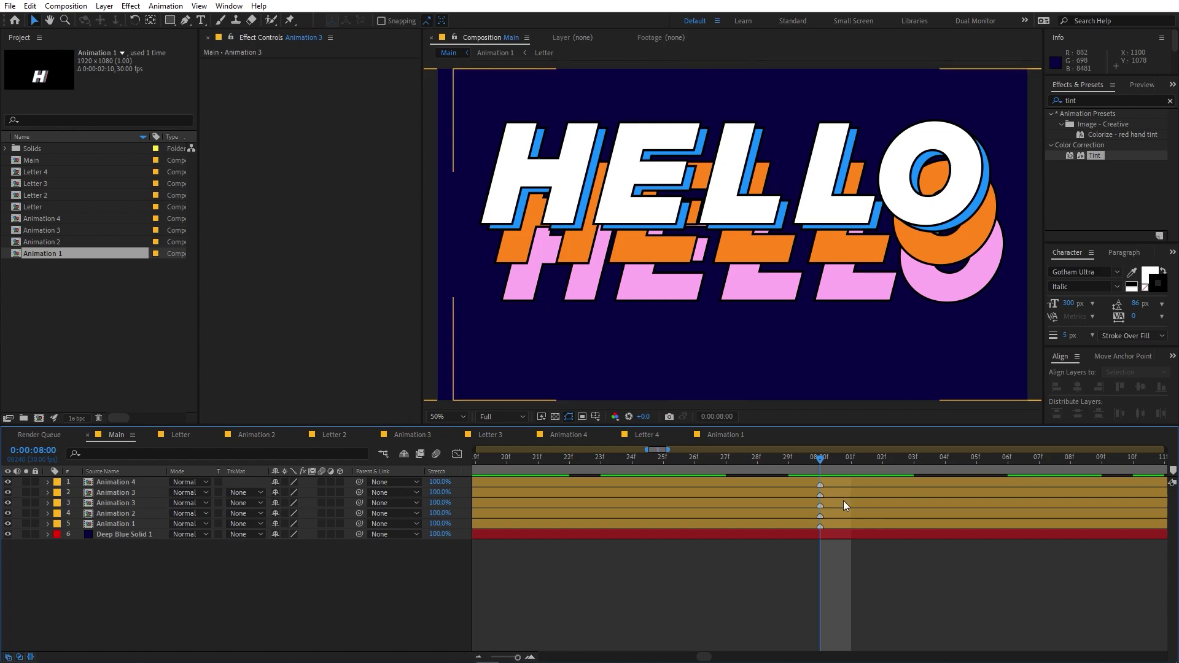
left_click(804, 513)
left_click_drag(704, 513, 1011, 517)
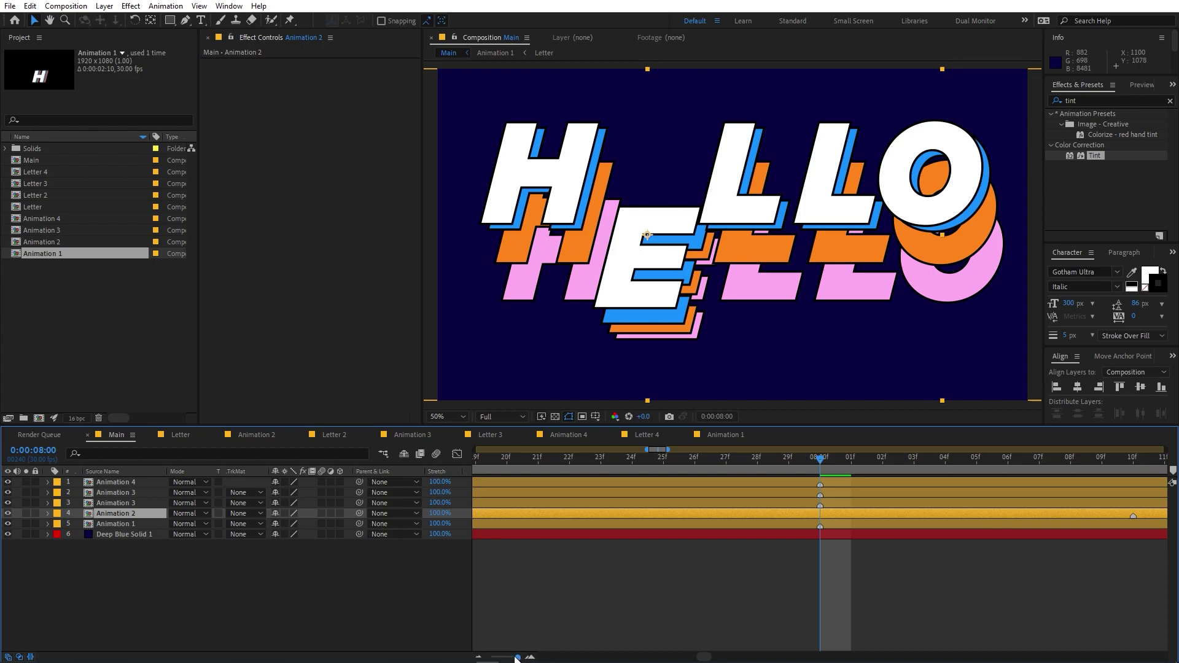
left_click_drag(517, 658, 514, 658)
- Shift both Animation 3 layers and Animation 4 later, so the O's marker lands near 9:10
left_click_drag(837, 504, 922, 501)
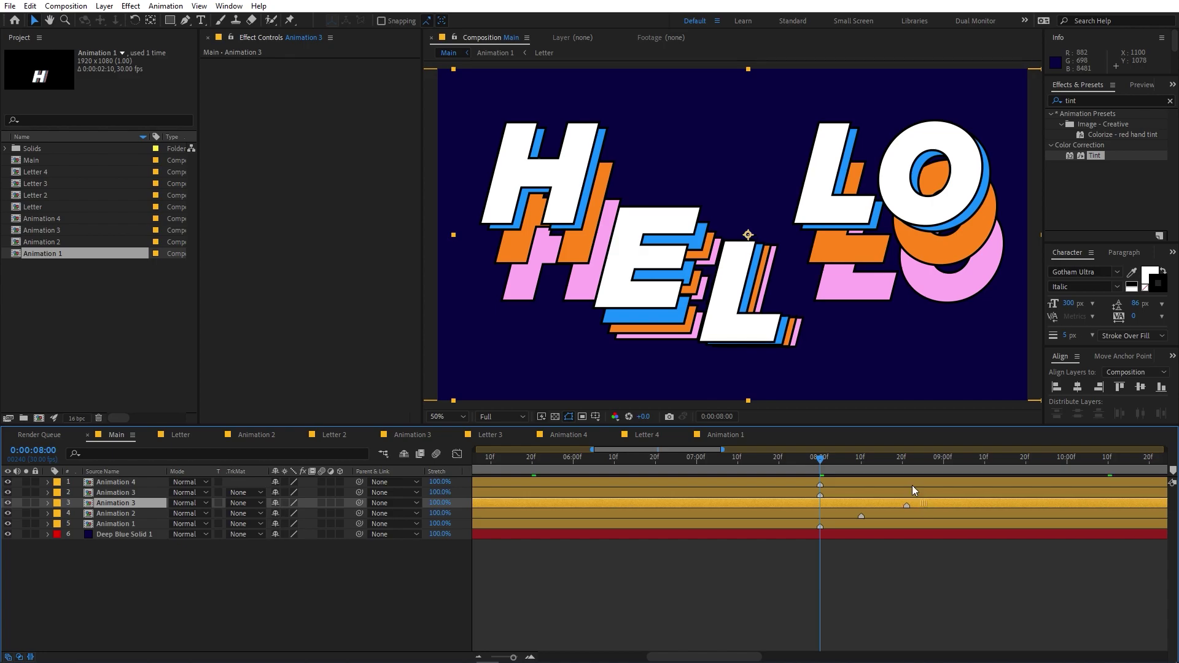
left_click(902, 456)
key("ctrl+shift+a")
left_click_drag(920, 505, 916, 504)
left_click_drag(717, 492, 841, 498)
left_click_drag(958, 458, 944, 459)
left_click_drag(741, 487, 907, 486)
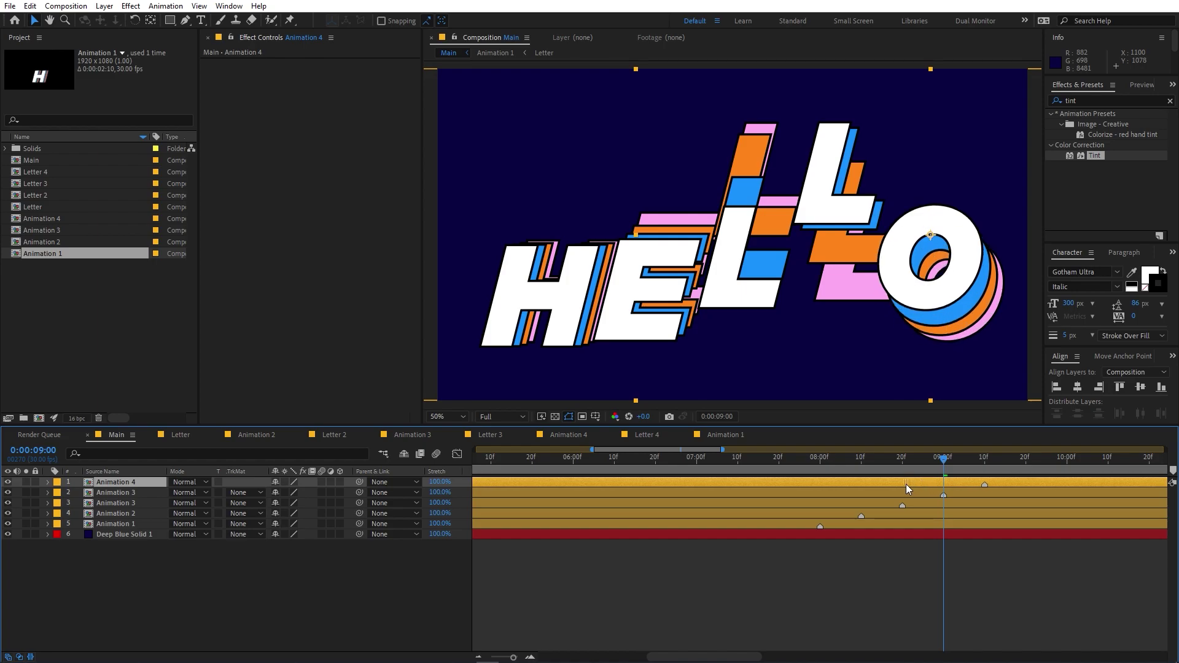
left_click(986, 466)
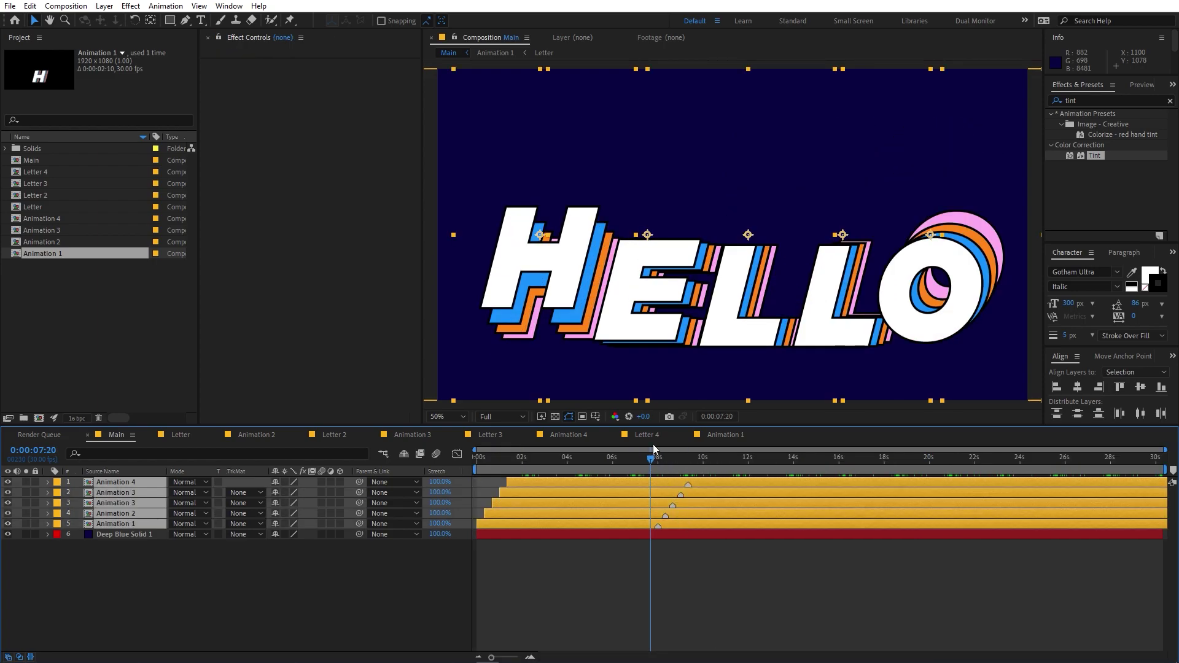
- Move the five staggered letter layers to start at 0s and extend their out points to the comp end
left_click_drag(652, 462, 665, 462)
left_click(658, 465)
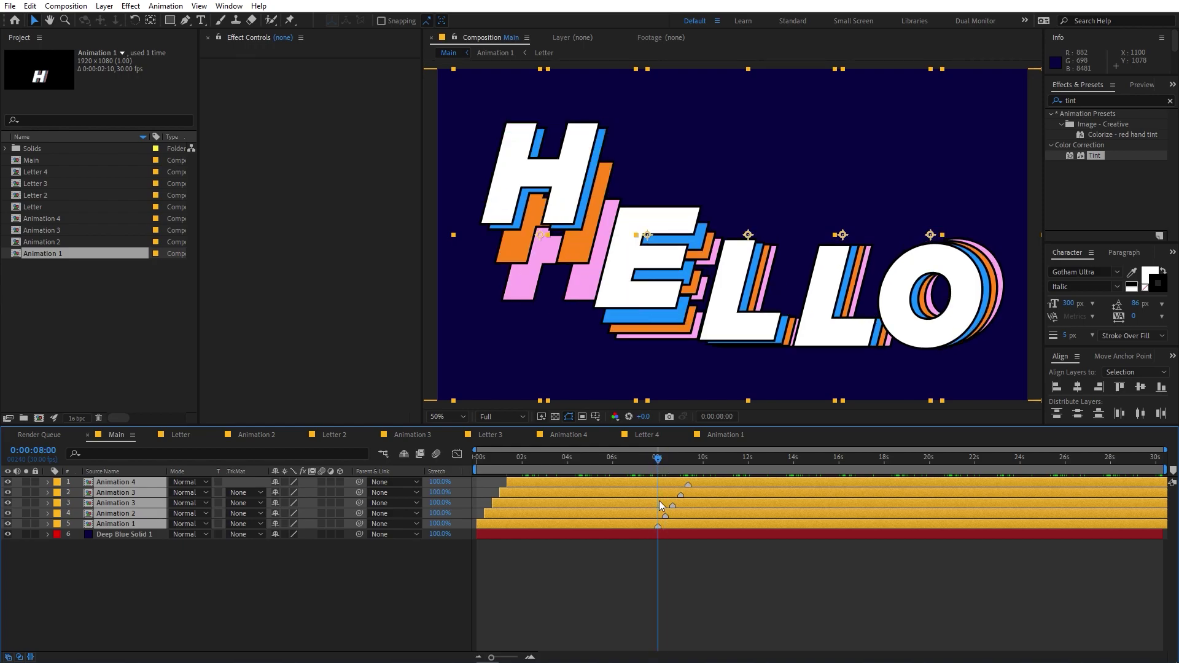
left_click_drag(666, 527, 488, 507)
left_click(478, 459)
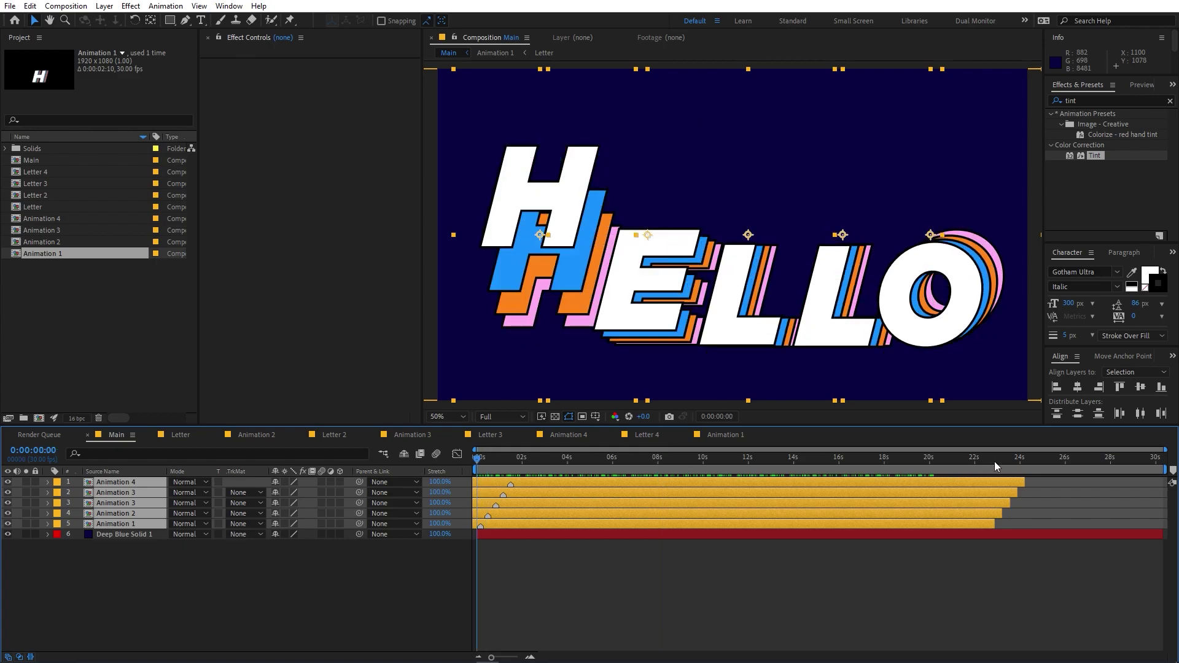
left_click_drag(1023, 479, 1169, 479)
left_click(617, 541)
- Preview the animation and find the end of the bounce cycle at 2:10
key("space")
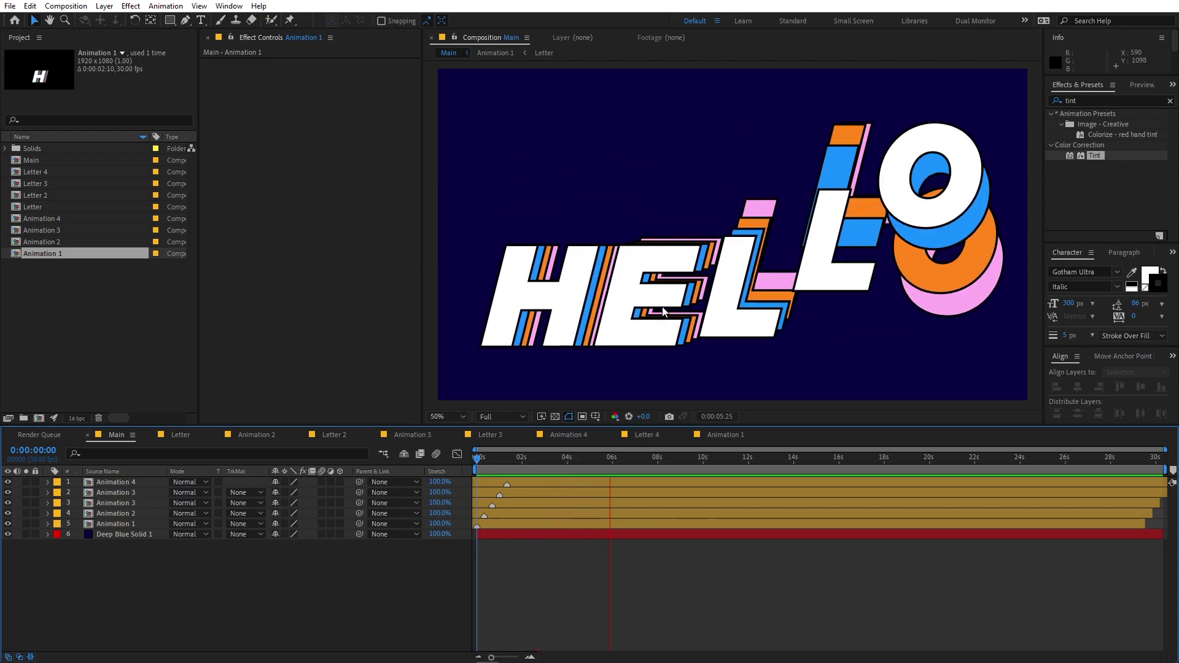
key("space")
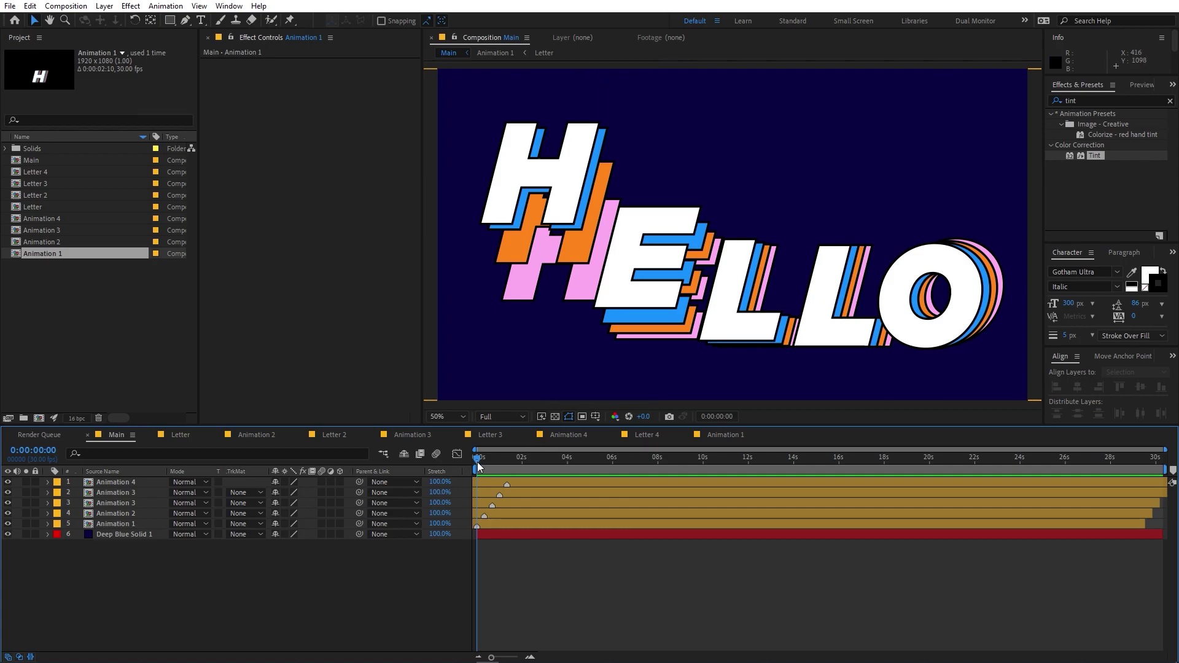
left_click_drag(477, 458, 524, 468)
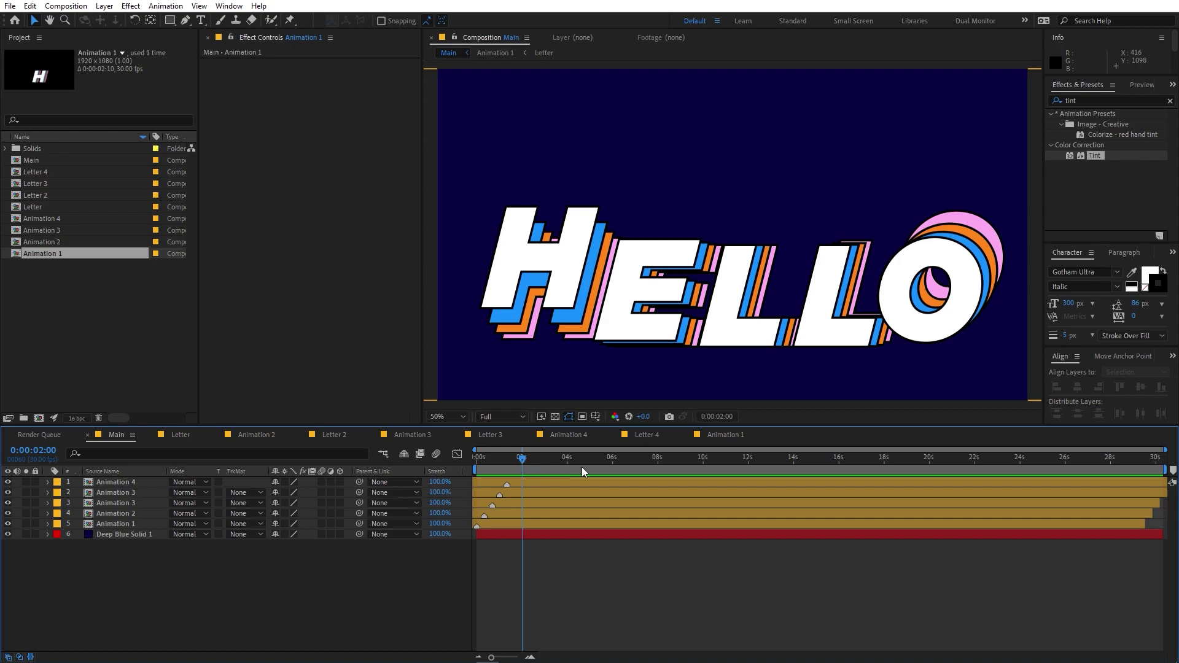
left_click_drag(523, 457, 530, 457)
key("ctrl+a")
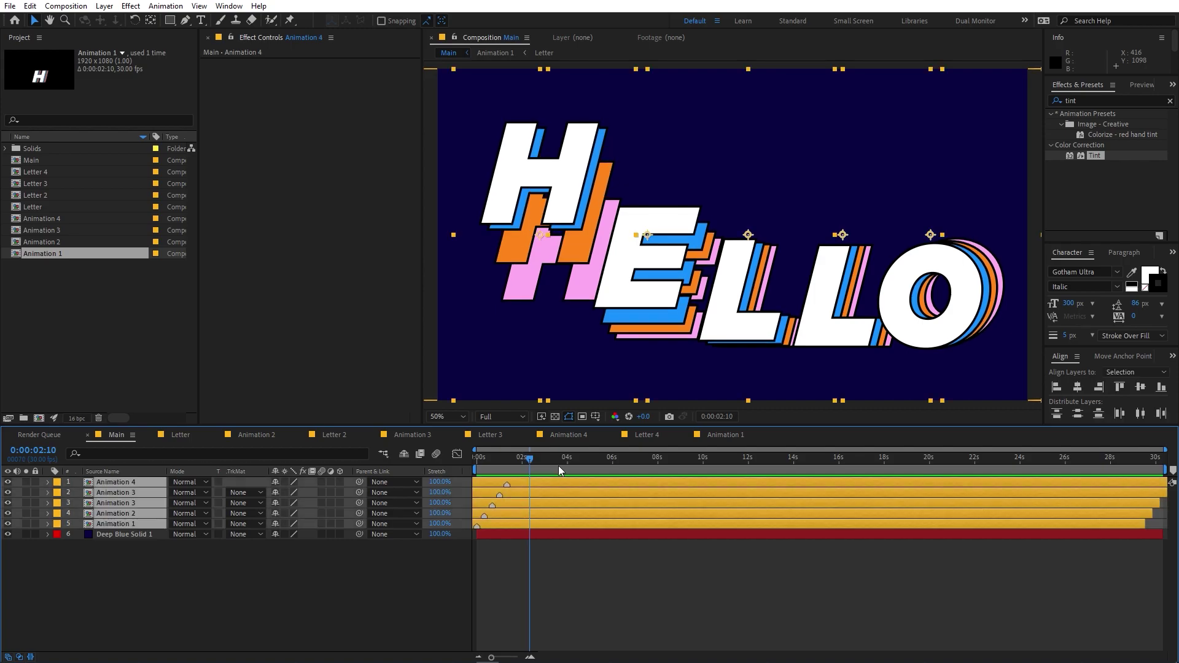
- End the work area at 2:10 and trim the Main comp to it
key("n")
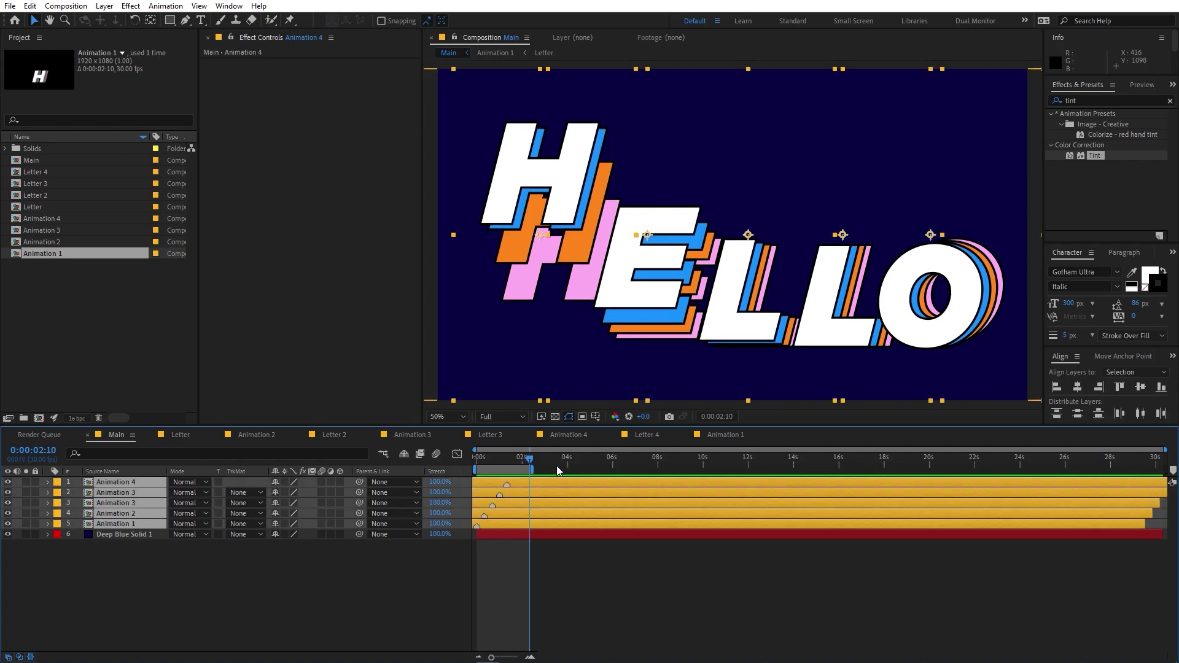
right_click(516, 471)
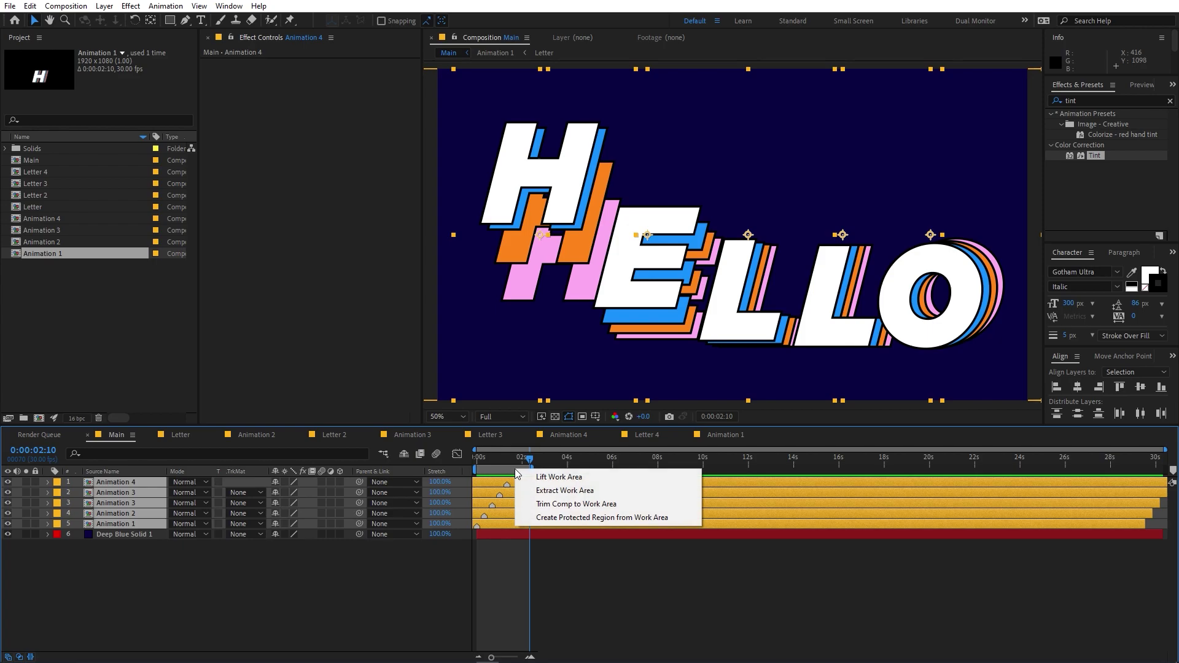
left_click(553, 504)
- Create a new composition named Final and place the Main comp inside it
left_click(65, 6)
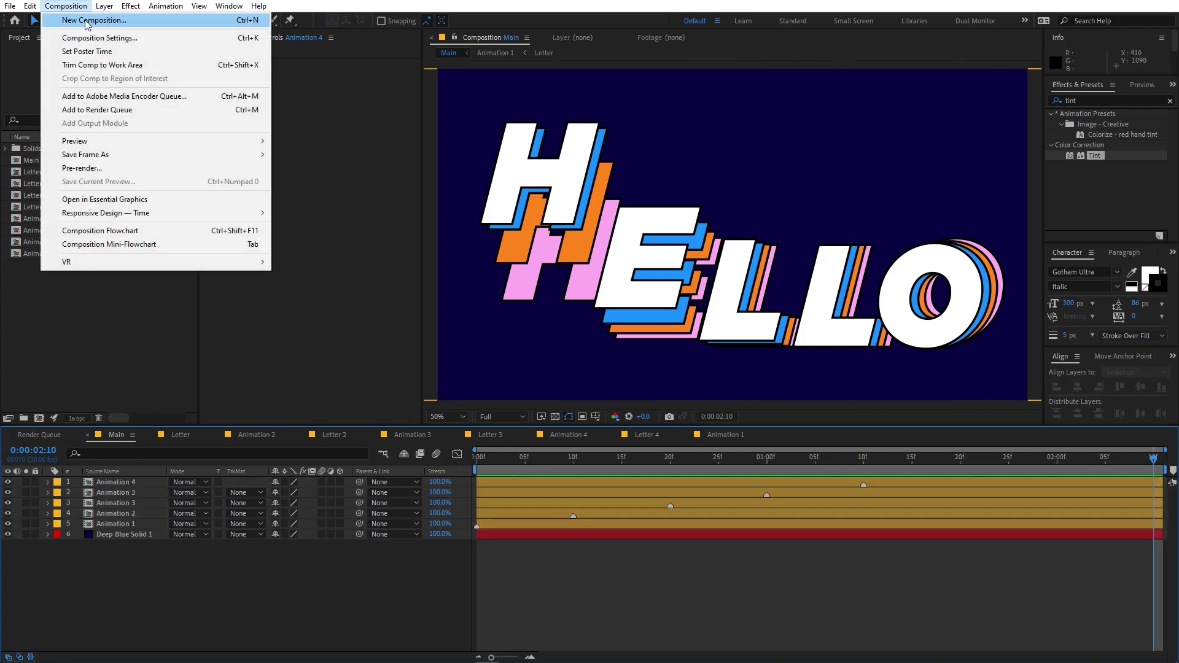
left_click(88, 21)
type("F")
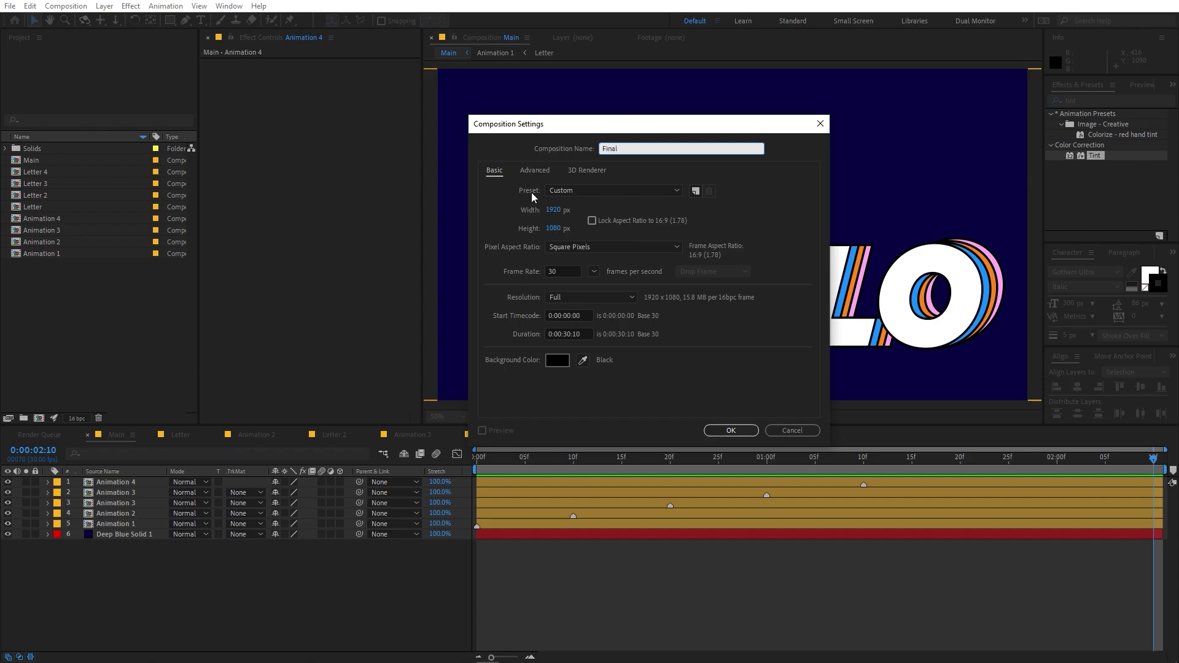
type("inal")
left_click(733, 429)
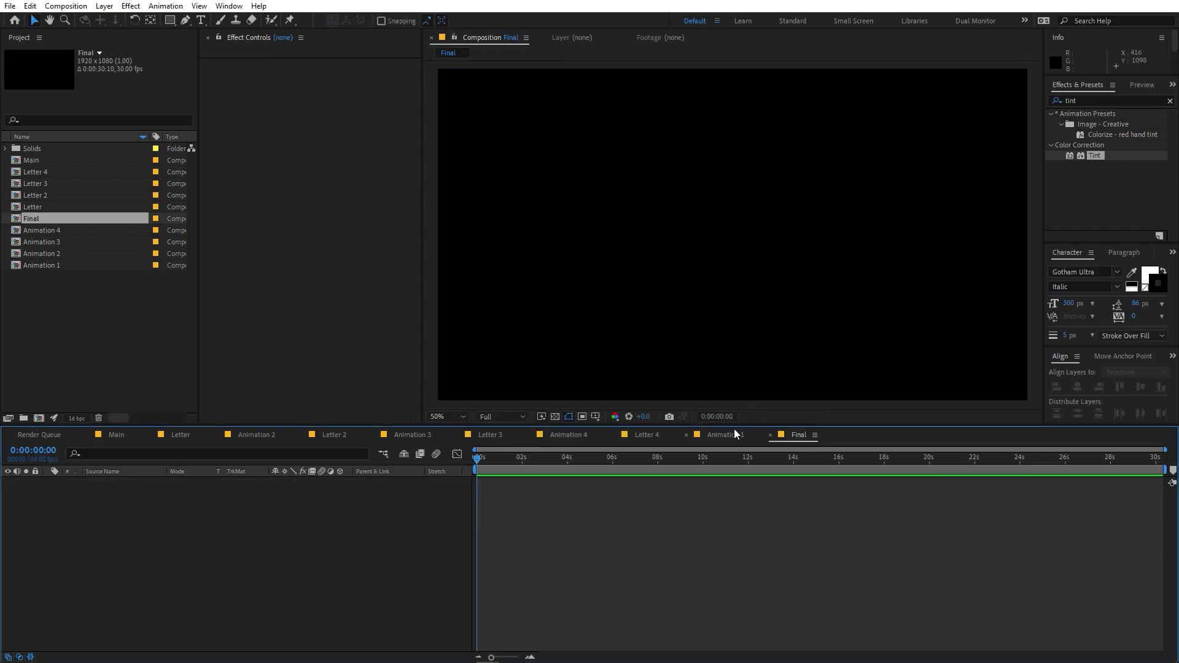
left_click_drag(37, 161, 156, 533)
- Give the Main layer a loopOut() time-remap expression and extend it to the comp end
right_click(123, 479)
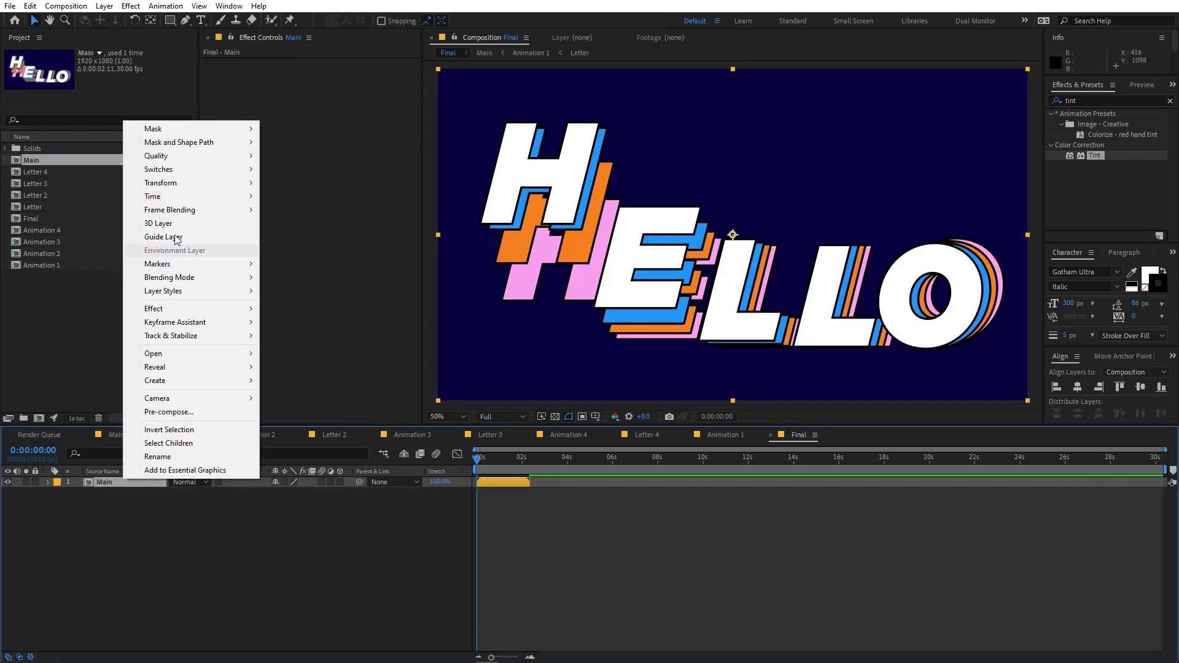
mouse_move(179, 197)
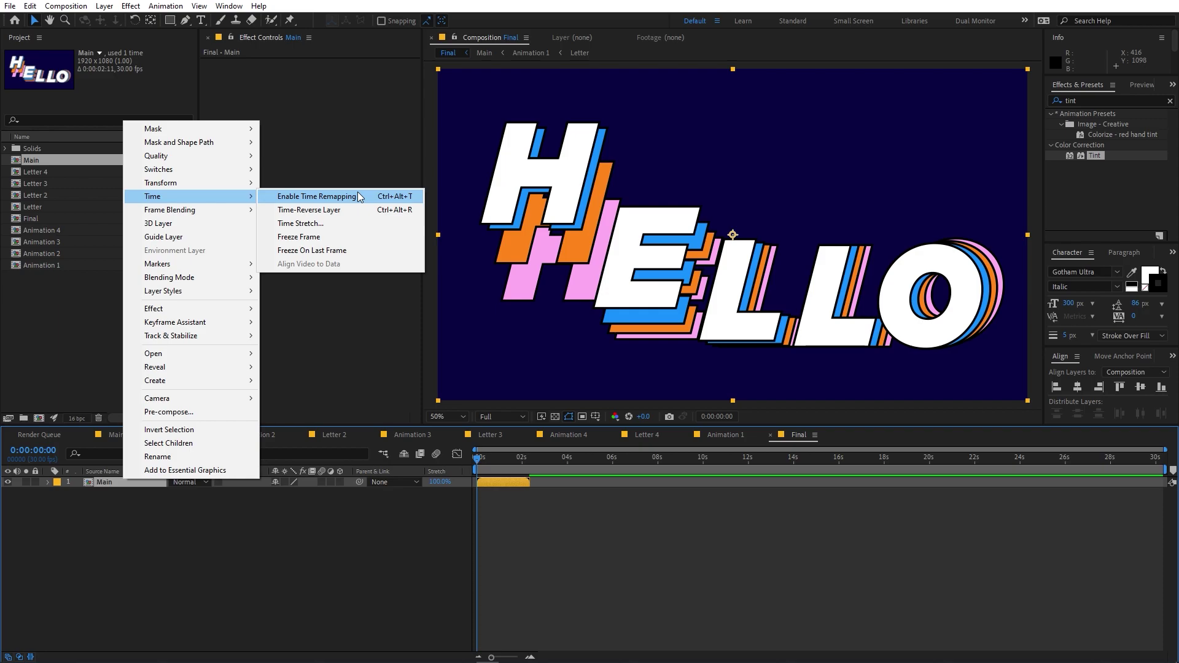
left_click(360, 197)
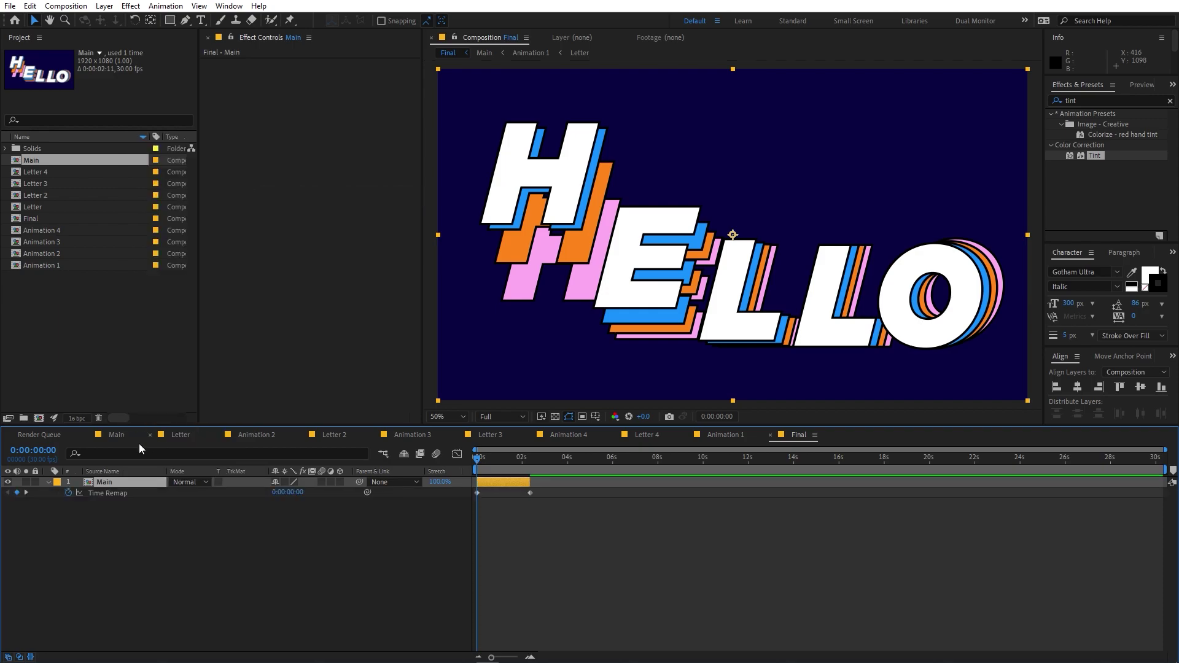
left_click(68, 493, "alt")
type("loo")
left_click(529, 552)
key("KP_Enter")
left_click_drag(529, 482, 1167, 482)
- Preview the looping Final comp, then switch to the Letter comp
key("space")
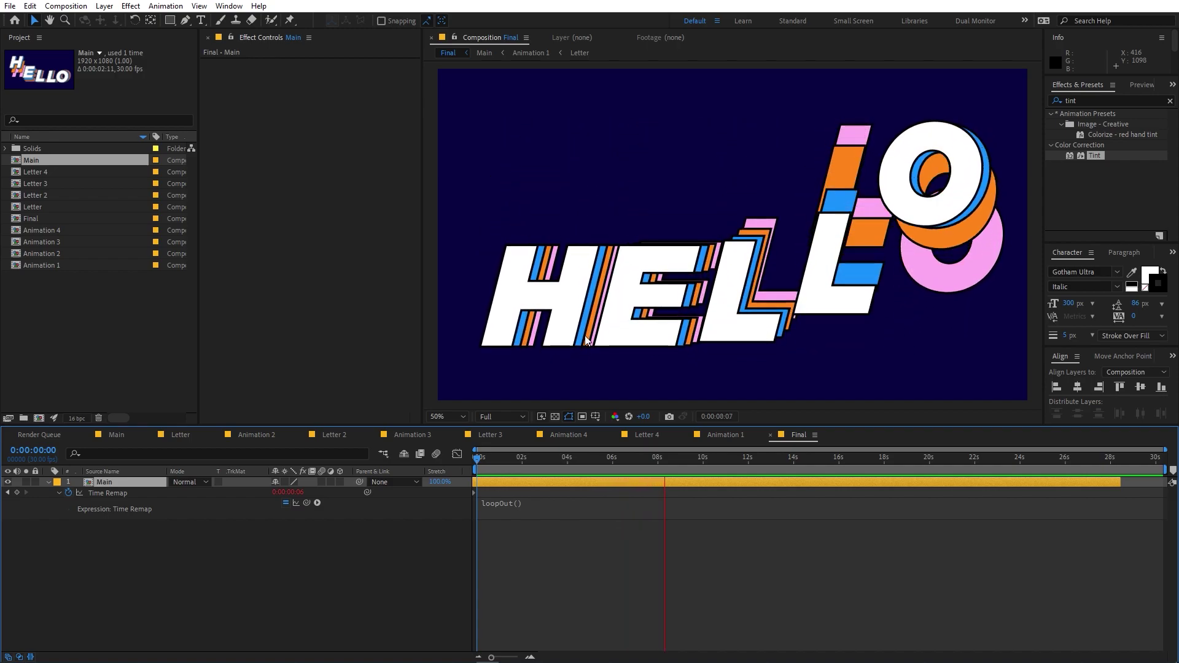
key("space")
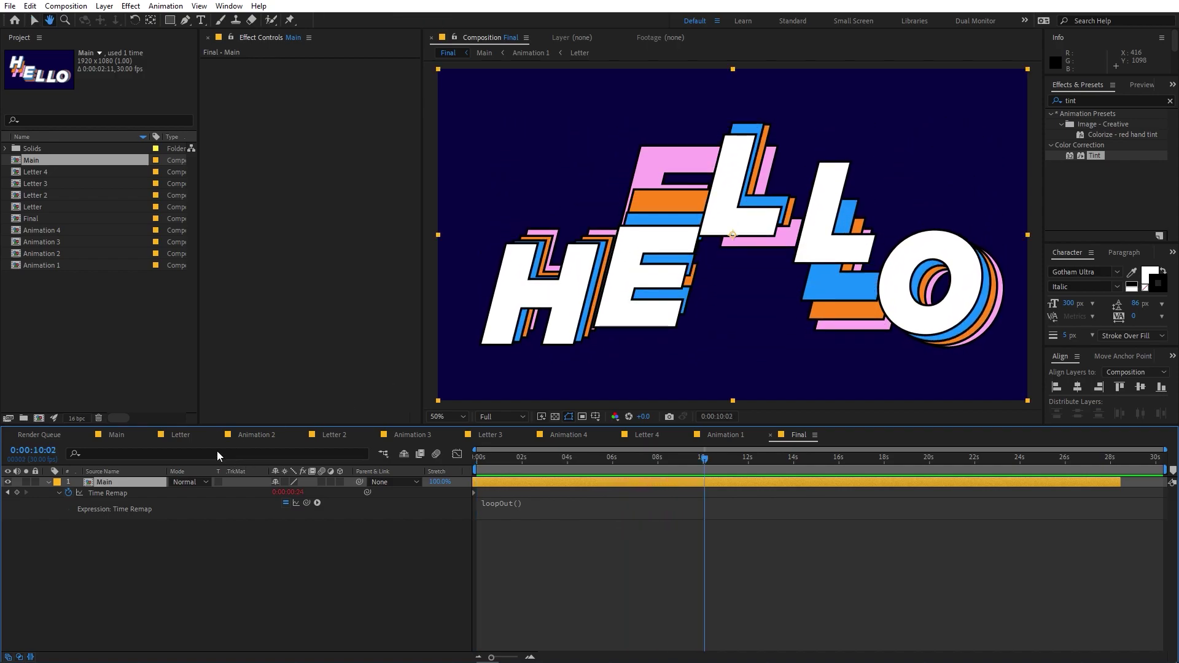
left_click(179, 434)
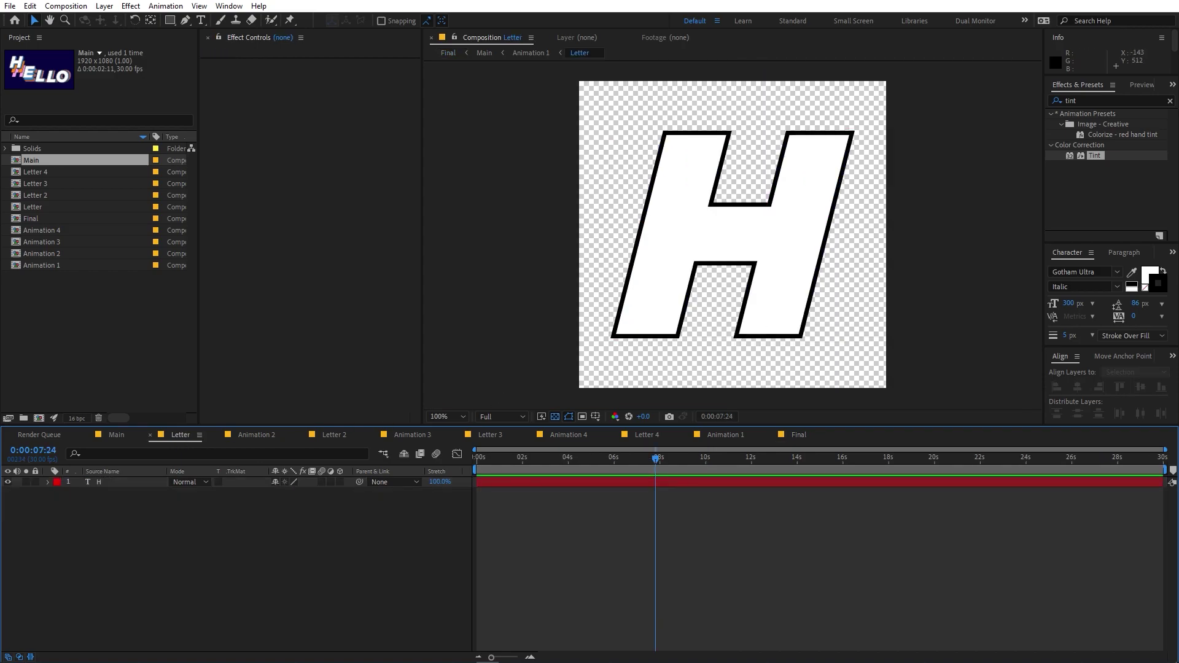
- Retype the H text layer as G, then select the Main layer in the Final comp
double_click(113, 484)
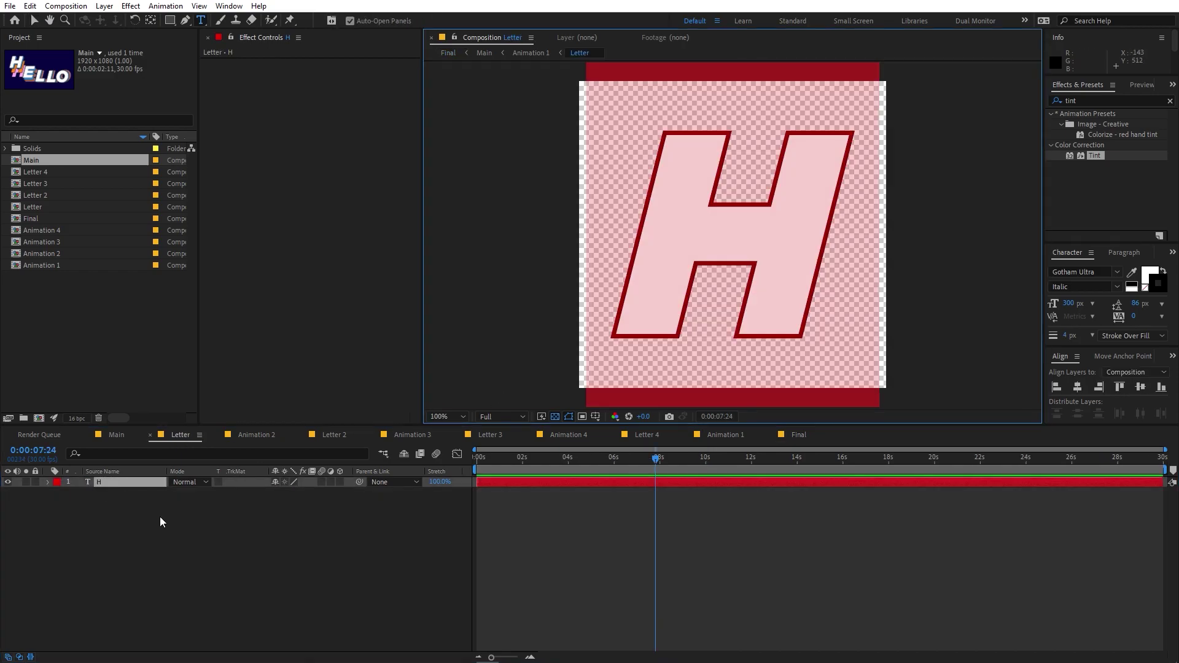
type("G")
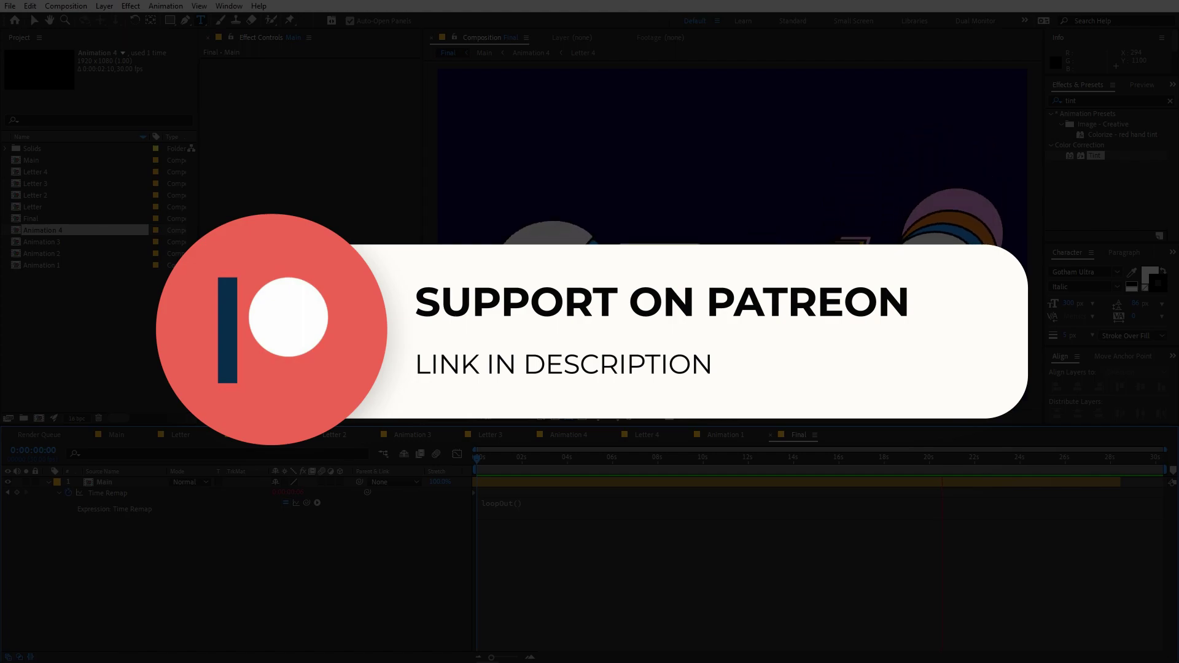
left_click(1133, 484)
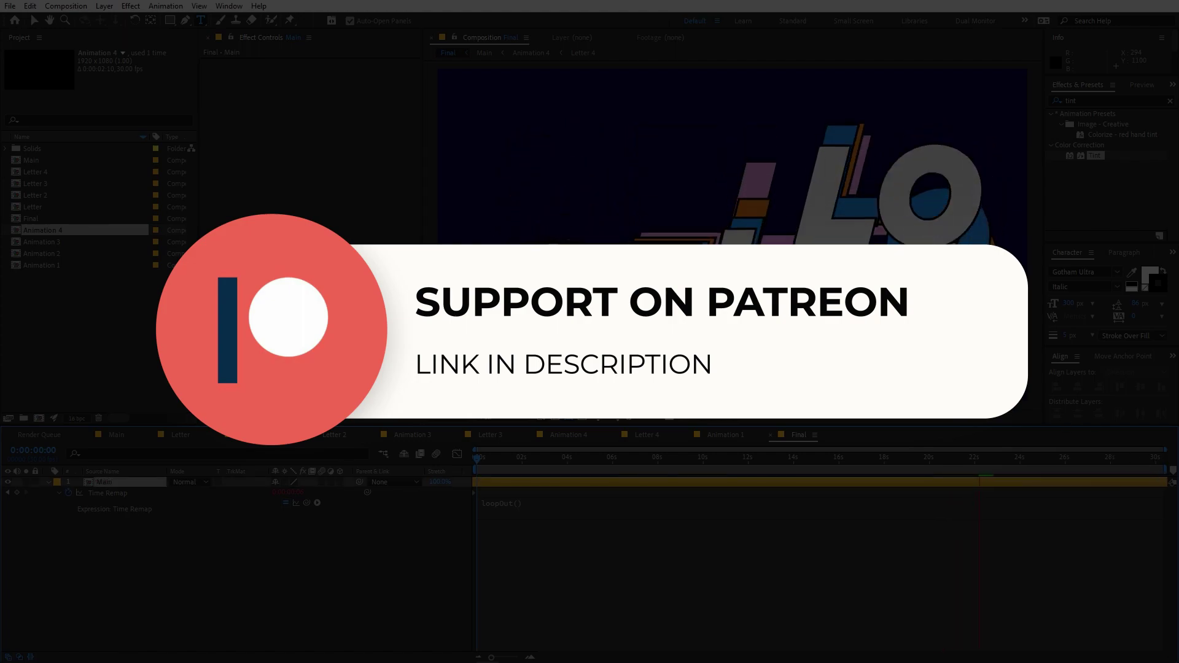